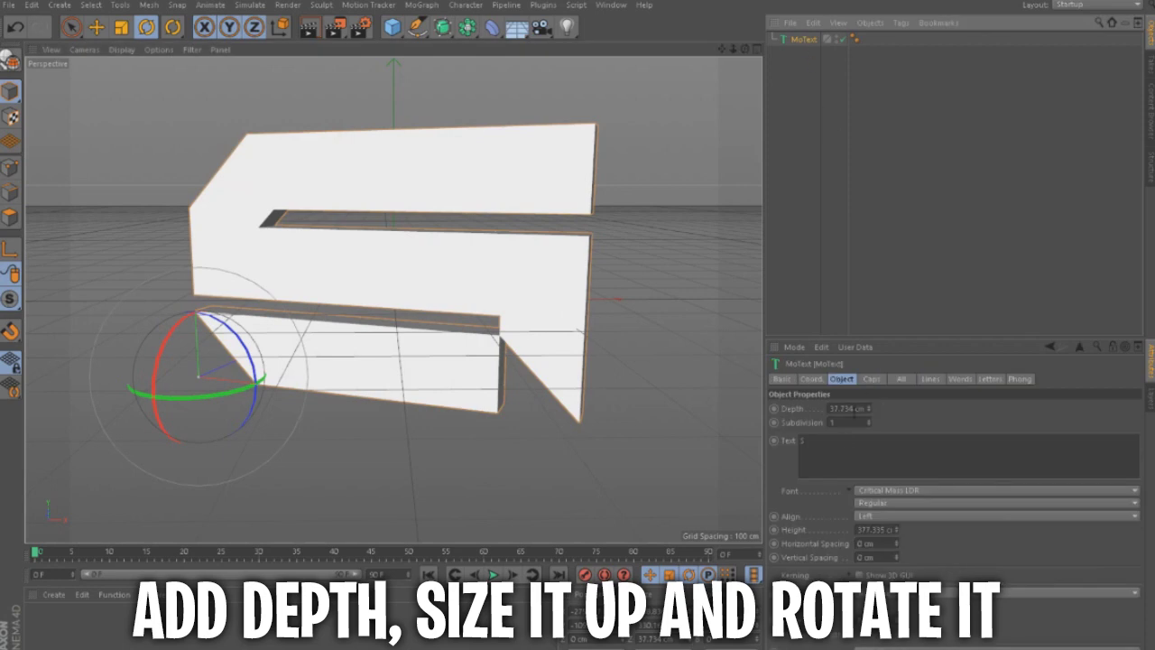
Set the MoText object's depth to 160 cm
{"action": "left_click_drag", "start_coordinate": [856, 408], "coordinate": [790, 402]}
{"action": "type", "text": "1"}
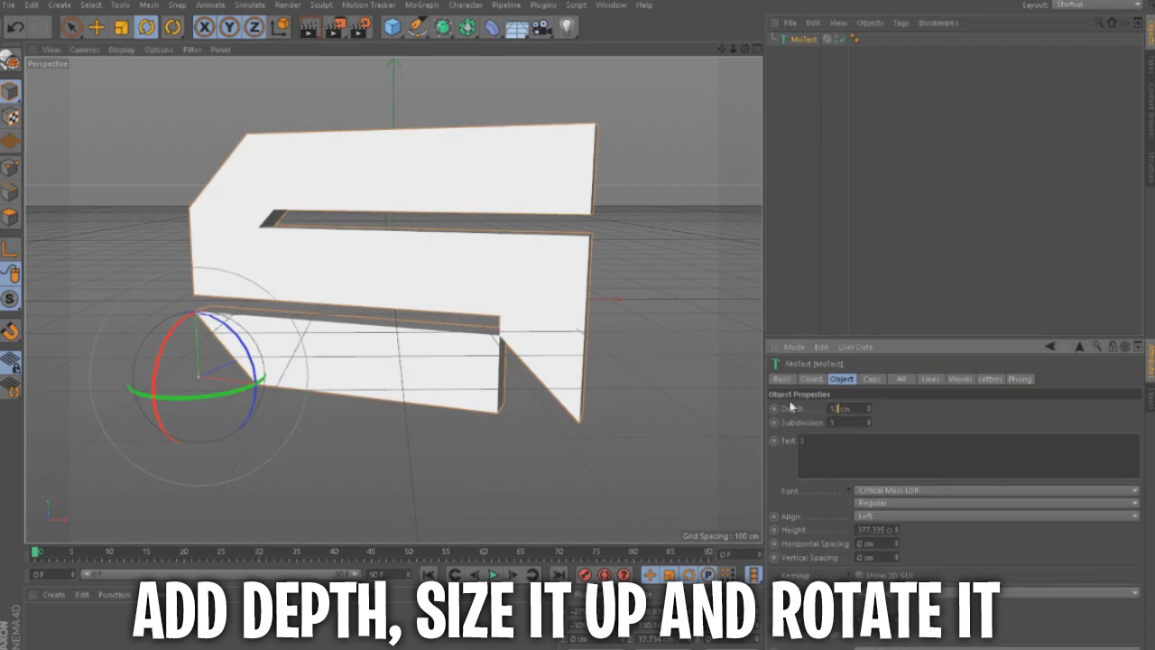
{"action": "type", "text": "50"}
{"action": "key", "text": "Return"}
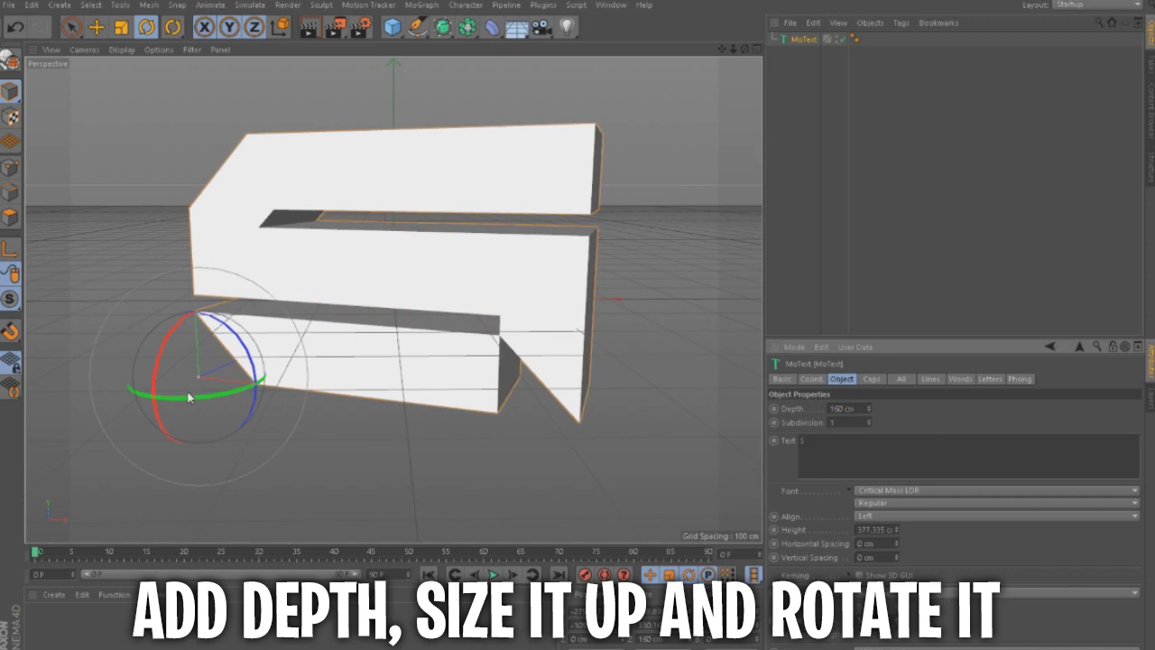
Rotate the extruded S to show its side and underside, and shift it slightly down and back in the scene
{"action": "left_click_drag", "start_coordinate": [154, 391], "coordinate": [167, 391]}
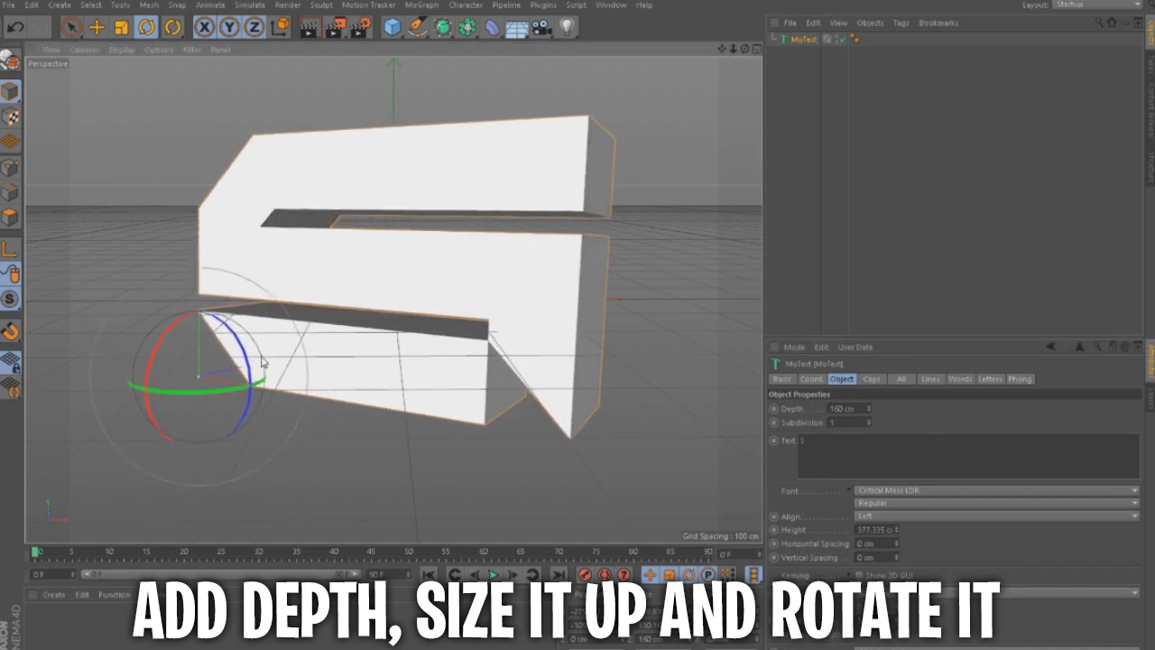
{"action": "key", "text": "e"}
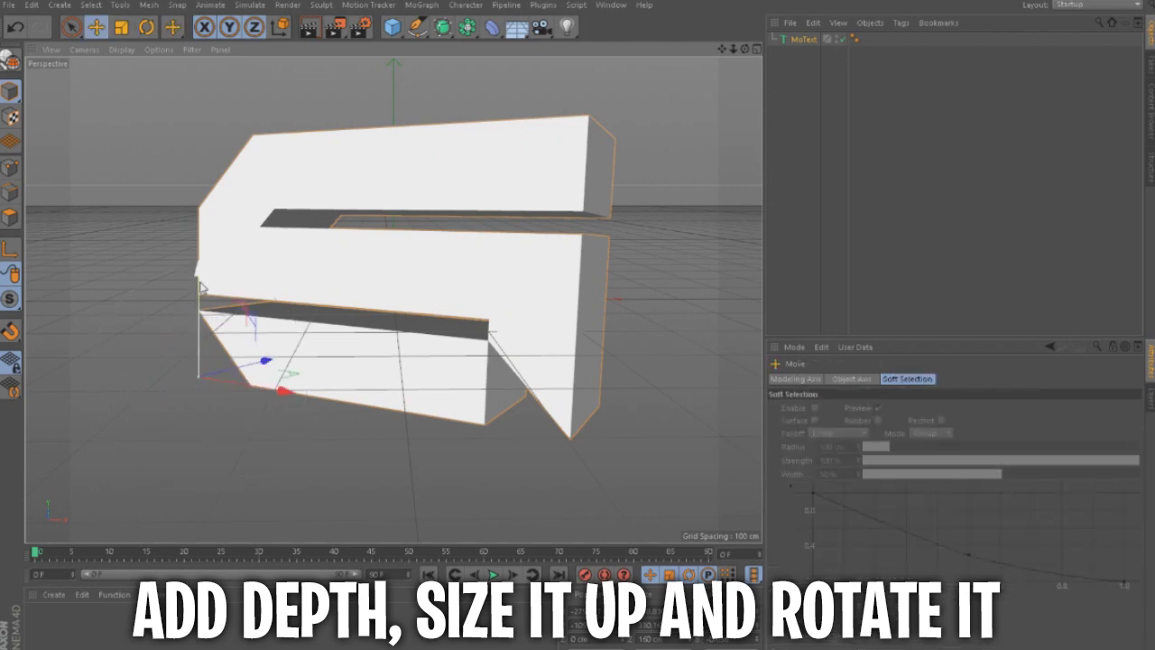
{"action": "left_click_drag", "start_coordinate": [201, 285], "coordinate": [201, 292]}
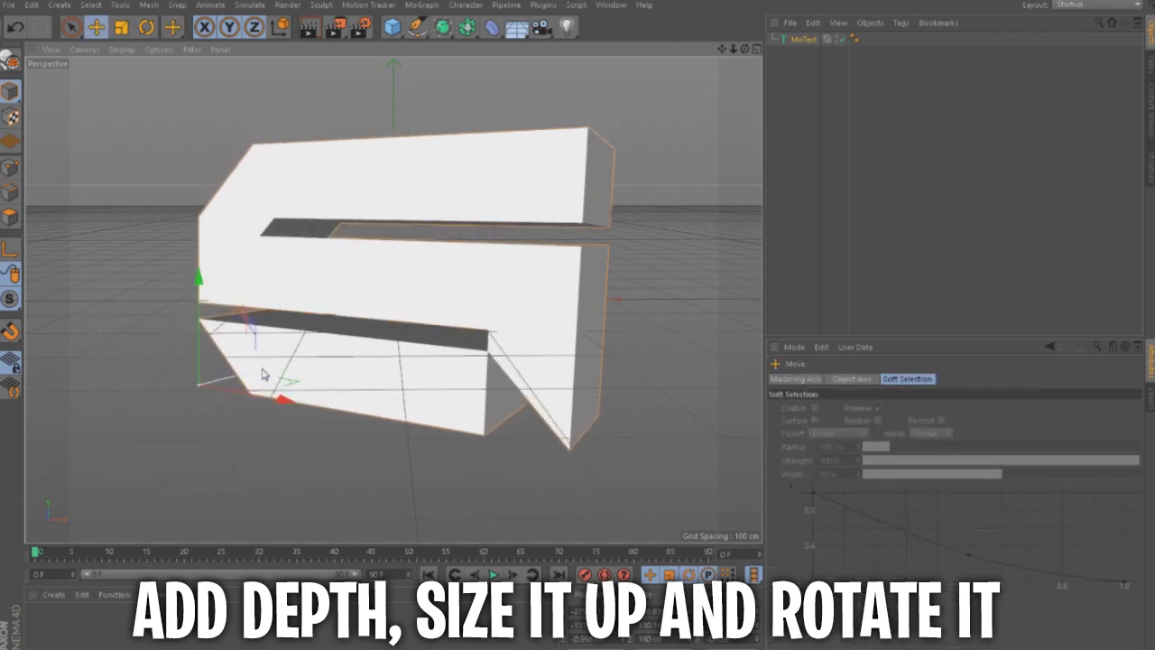
{"action": "left_click_drag", "start_coordinate": [262, 371], "coordinate": [277, 395]}
{"action": "key", "text": "r"}
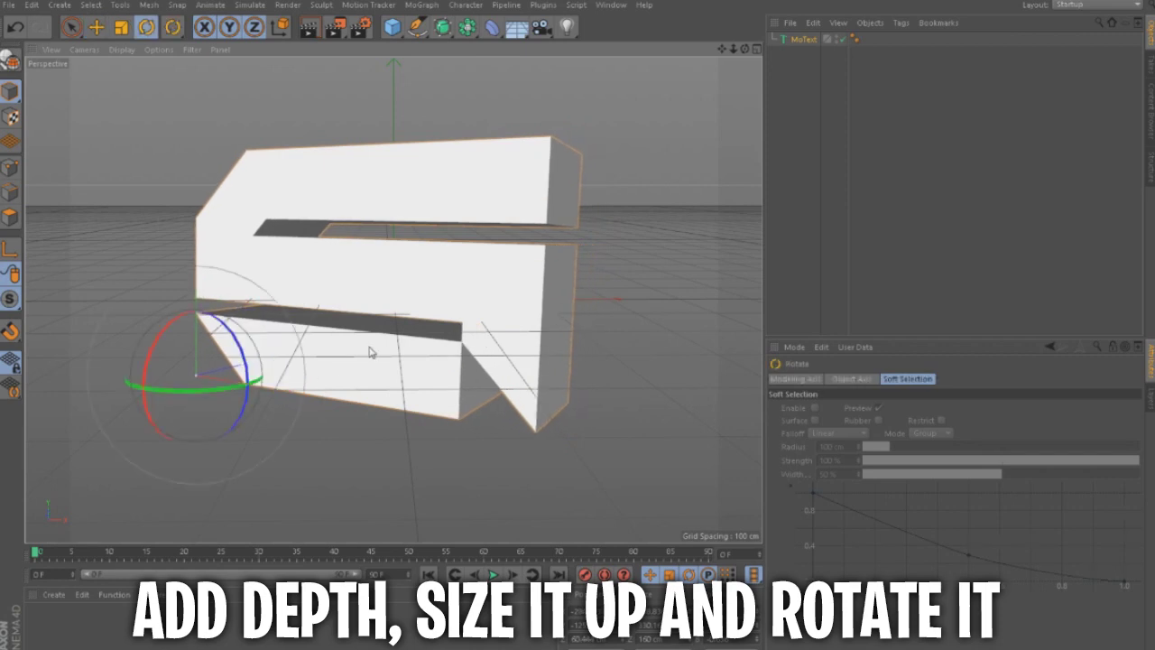
{"action": "left_click_drag", "start_coordinate": [146, 399], "coordinate": [178, 389]}
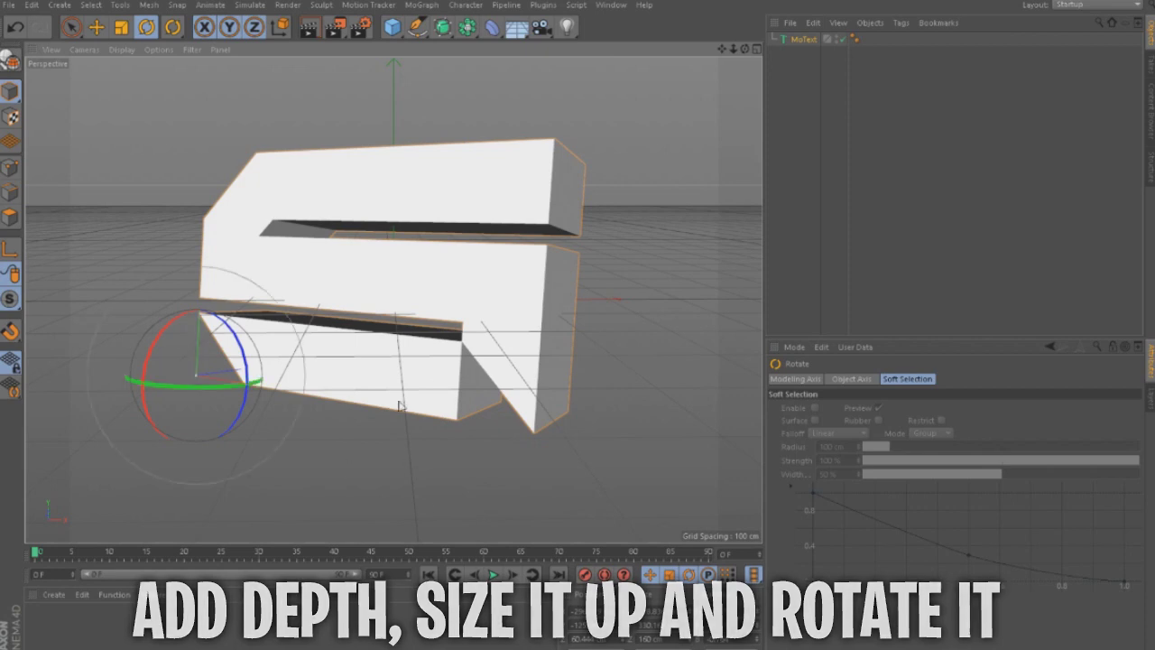
Set both the start and end caps of the MoText object to Fillet Cap
{"action": "left_click", "coordinate": [803, 40]}
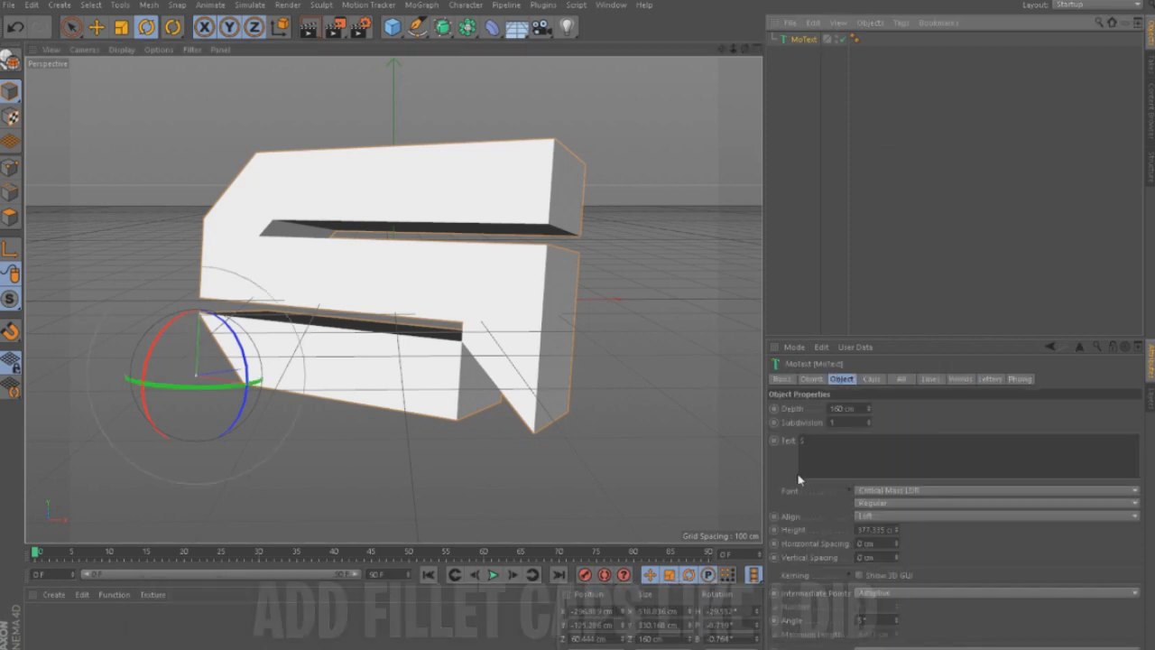
{"action": "left_click", "coordinate": [869, 380]}
{"action": "left_click", "coordinate": [903, 409]}
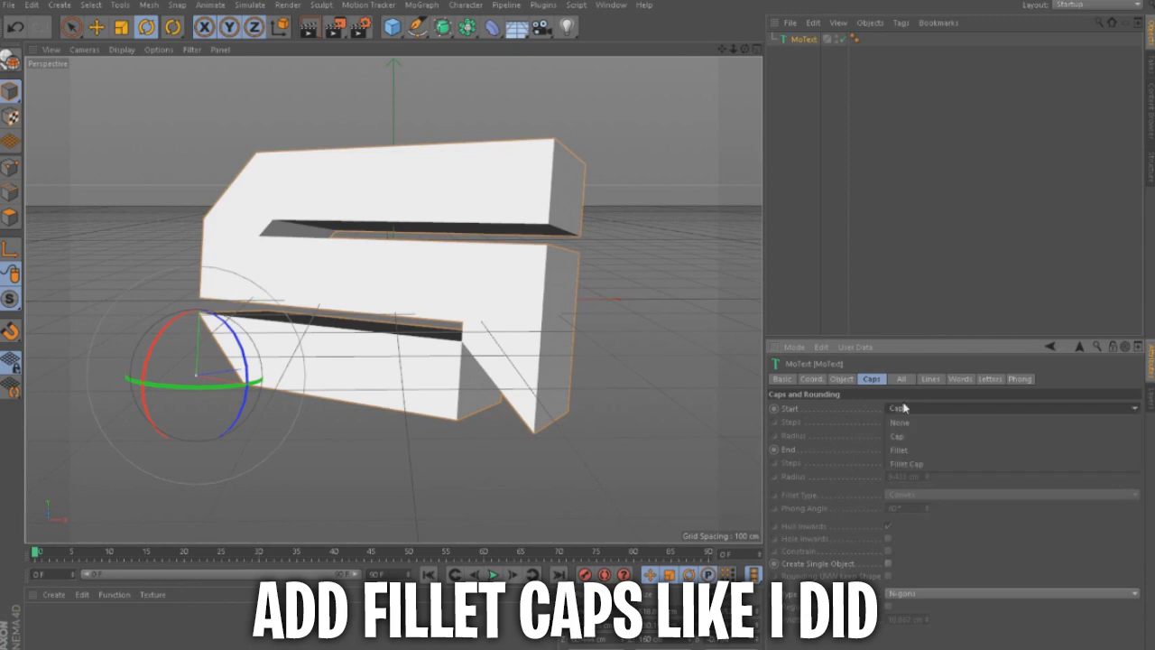
{"action": "left_click", "coordinate": [907, 464]}
{"action": "left_click", "coordinate": [906, 450]}
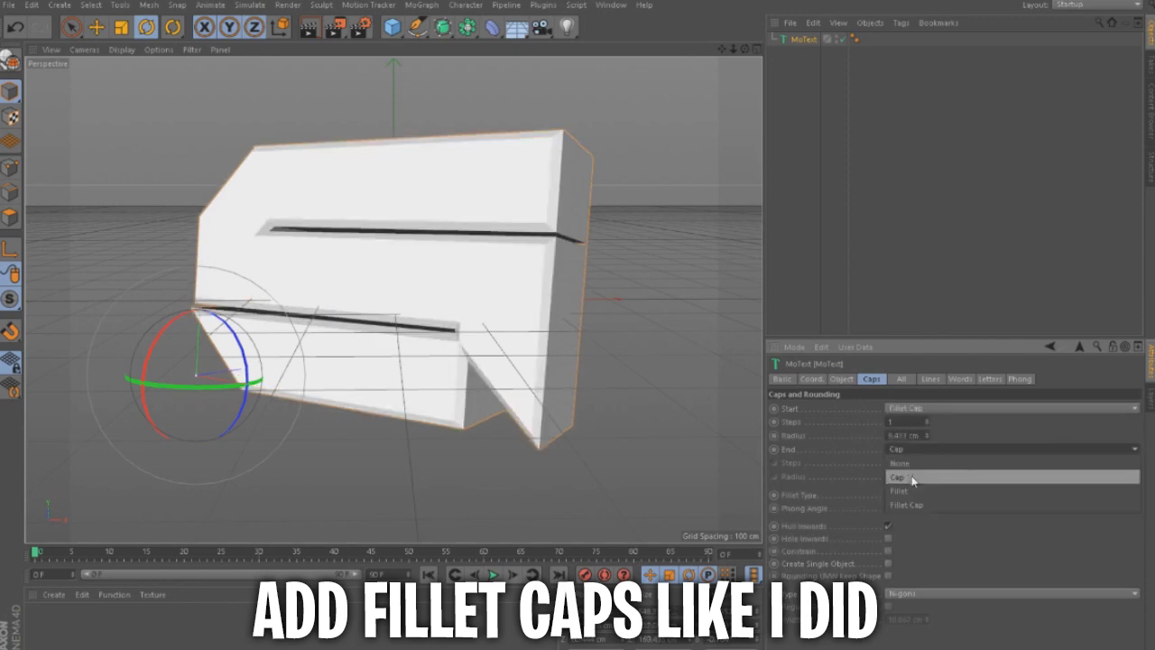
{"action": "left_click", "coordinate": [911, 506]}
Set the start and end fillet caps to 2 steps and a 2 cm radius each
{"action": "left_click", "coordinate": [900, 421]}
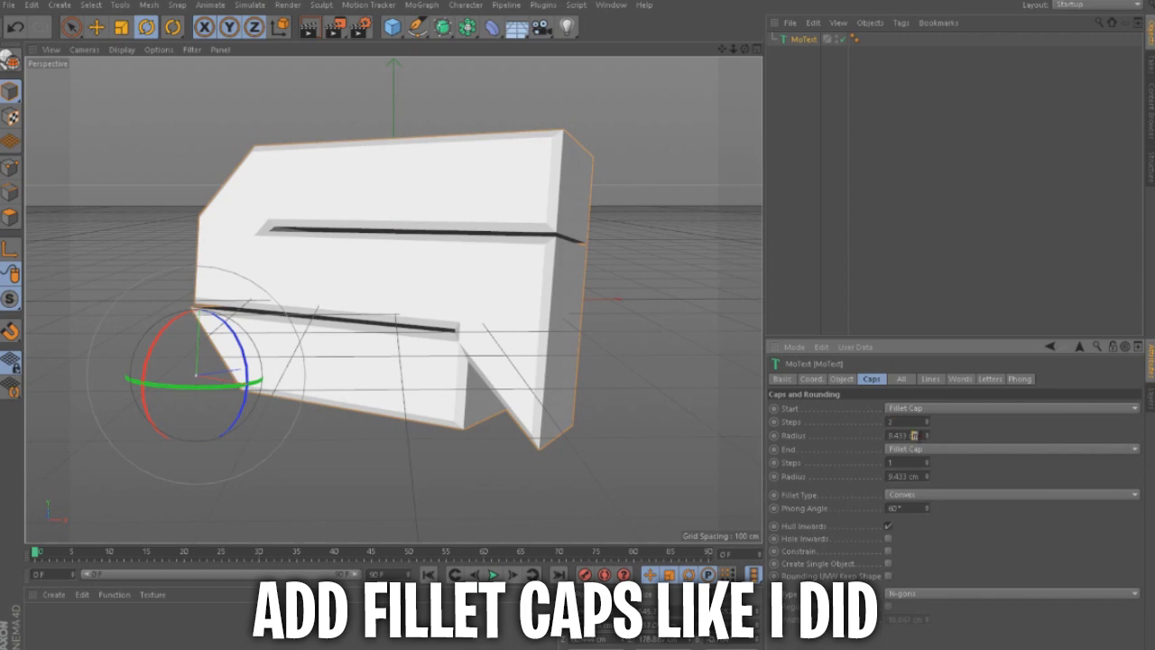
{"action": "left_click", "coordinate": [914, 435]}
{"action": "type", "text": "4"}
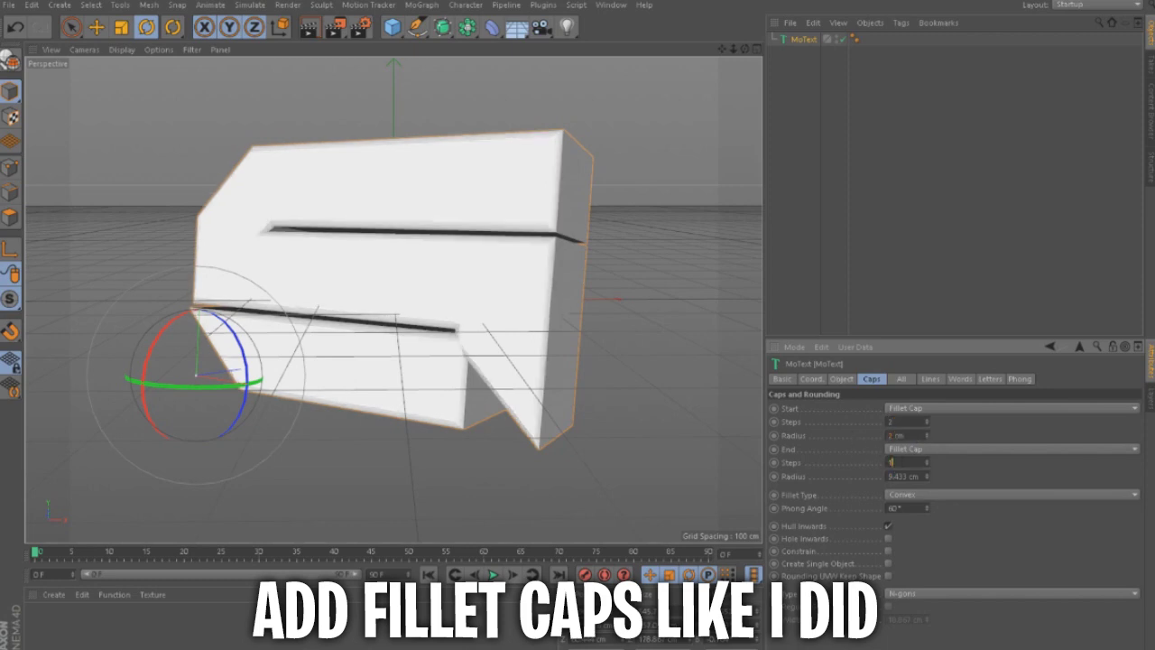
{"action": "type", "text": "4"}
{"action": "left_click_drag", "start_coordinate": [923, 476], "coordinate": [879, 476]}
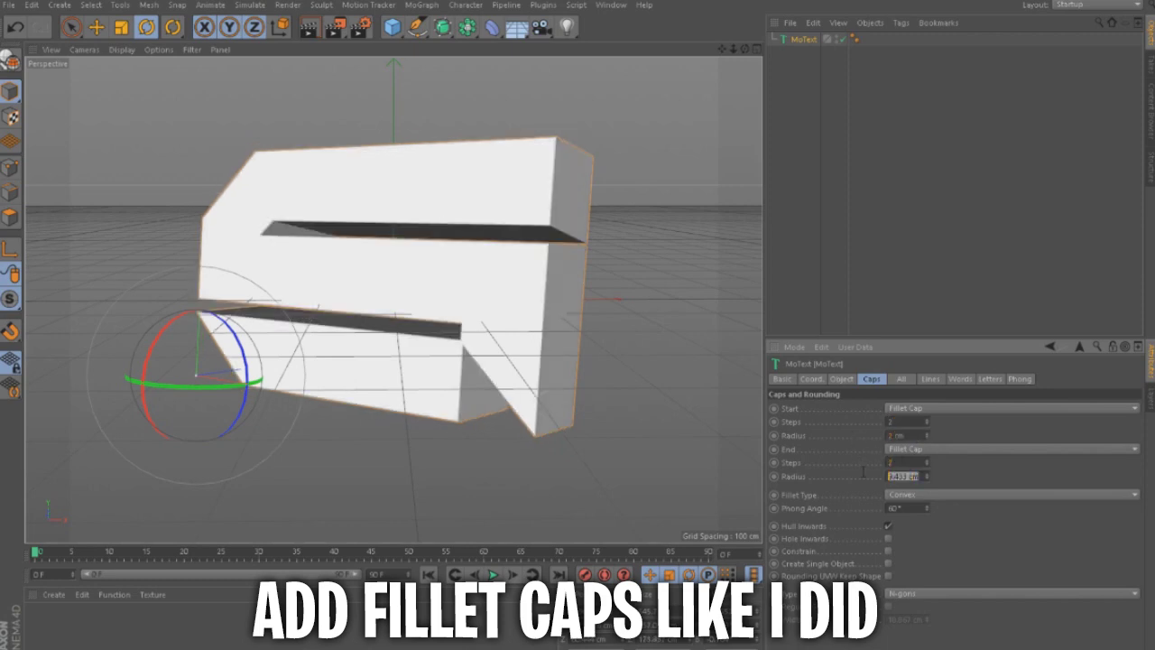
{"action": "type", "text": "2"}
{"action": "left_click", "coordinate": [971, 475]}
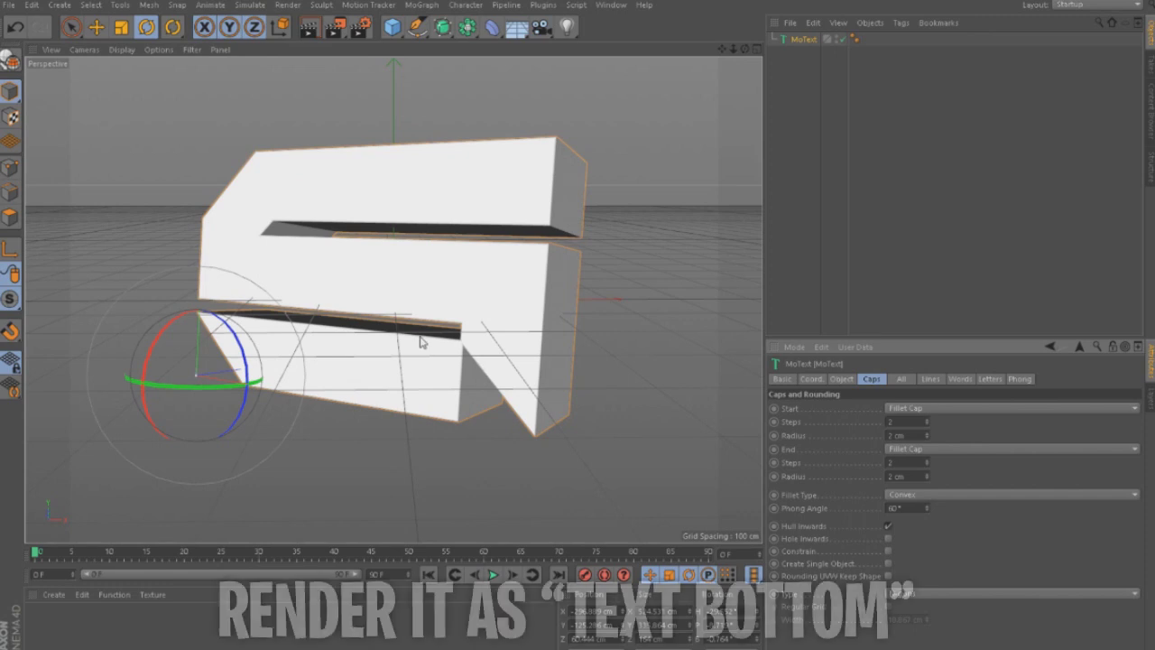
Render the extruded text to the Picture Viewer as AVI-Text-Bottom in PNG format, overwriting the existing file
{"action": "left_click", "coordinate": [359, 28]}
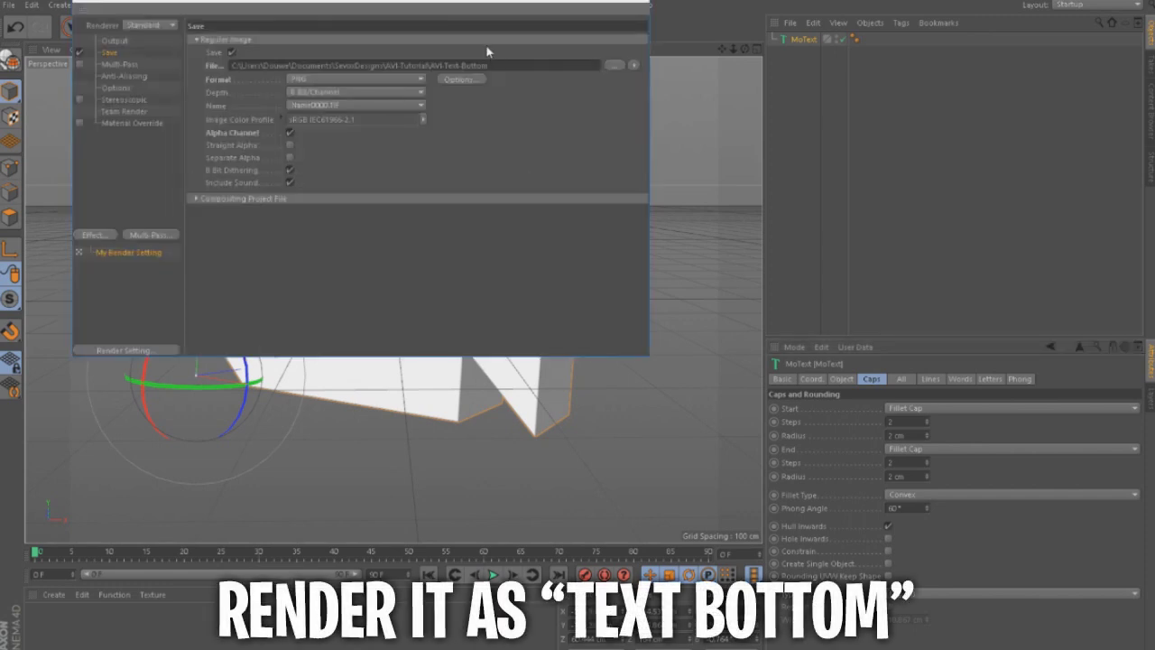
{"action": "left_click_drag", "start_coordinate": [491, 65], "coordinate": [426, 66]}
{"action": "left_click", "coordinate": [511, 63]}
{"action": "left_click", "coordinate": [335, 27]}
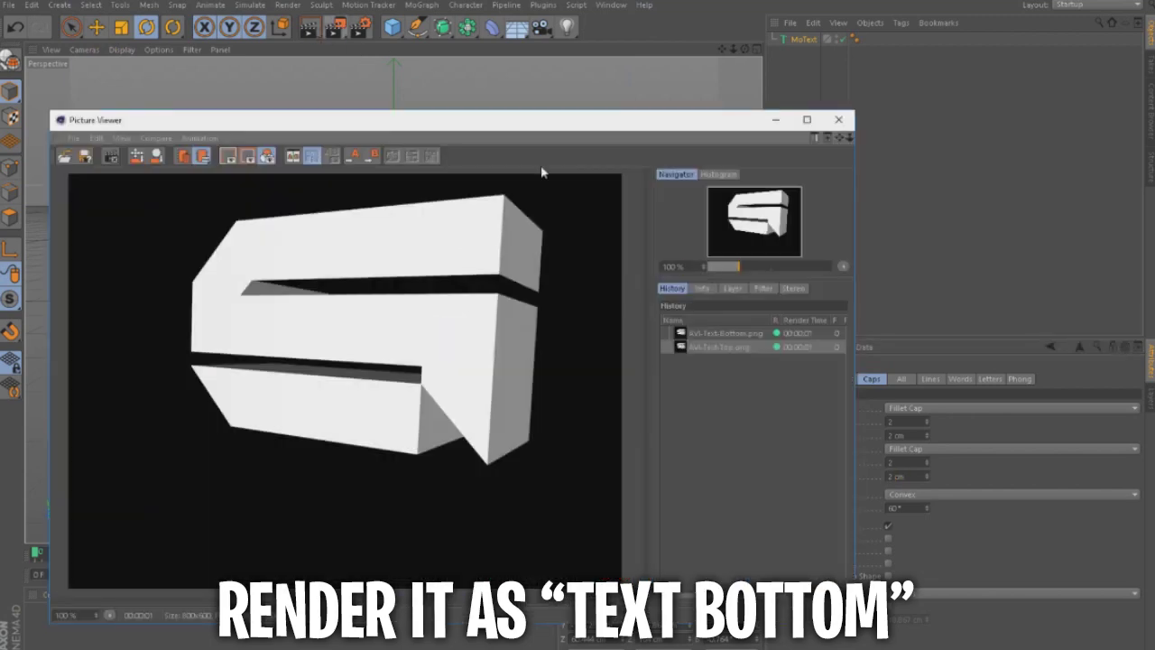
{"action": "left_click", "coordinate": [573, 389]}
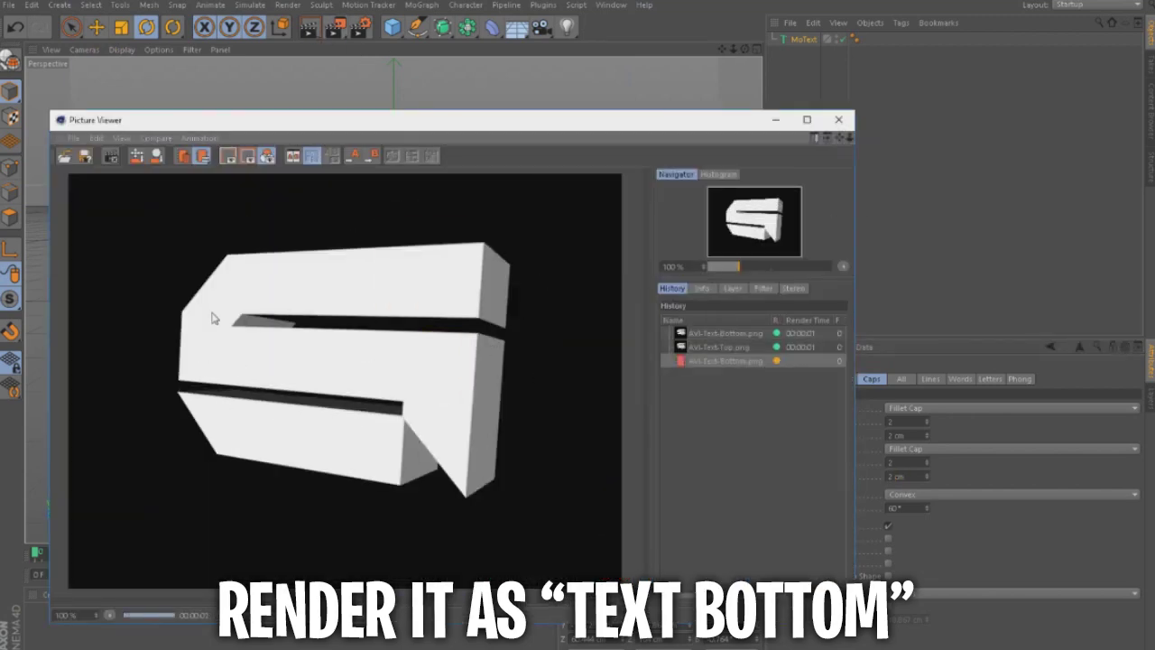
{"action": "left_click", "coordinate": [839, 119]}
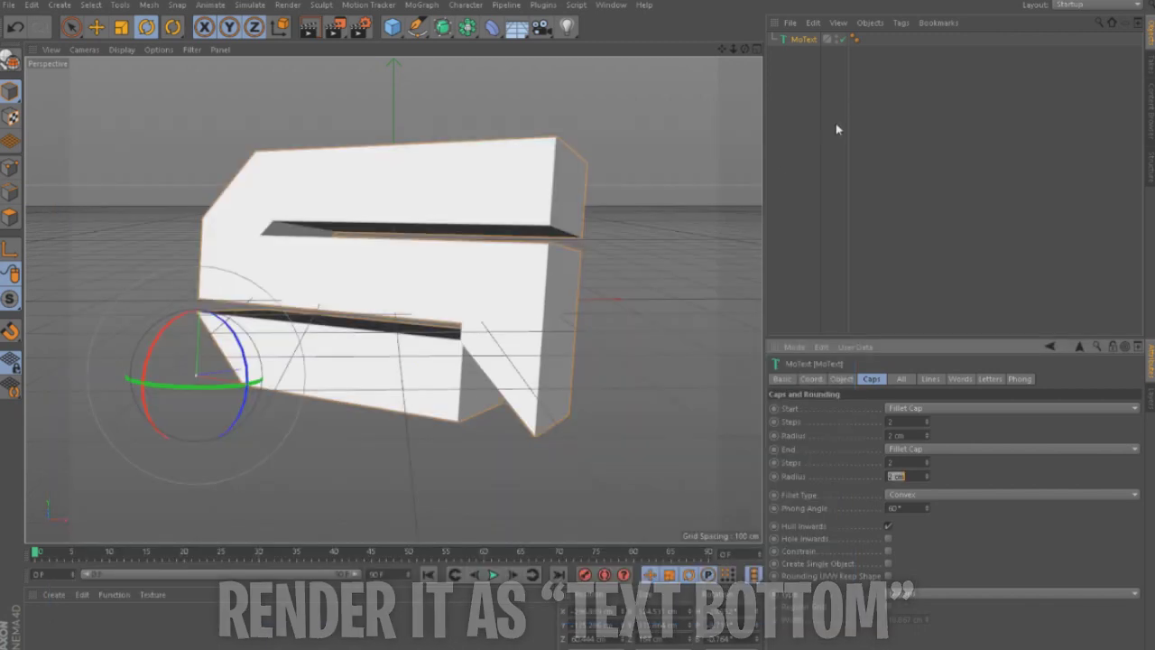
Set the MoText object's depth to 0 cm
{"action": "left_click", "coordinate": [781, 379]}
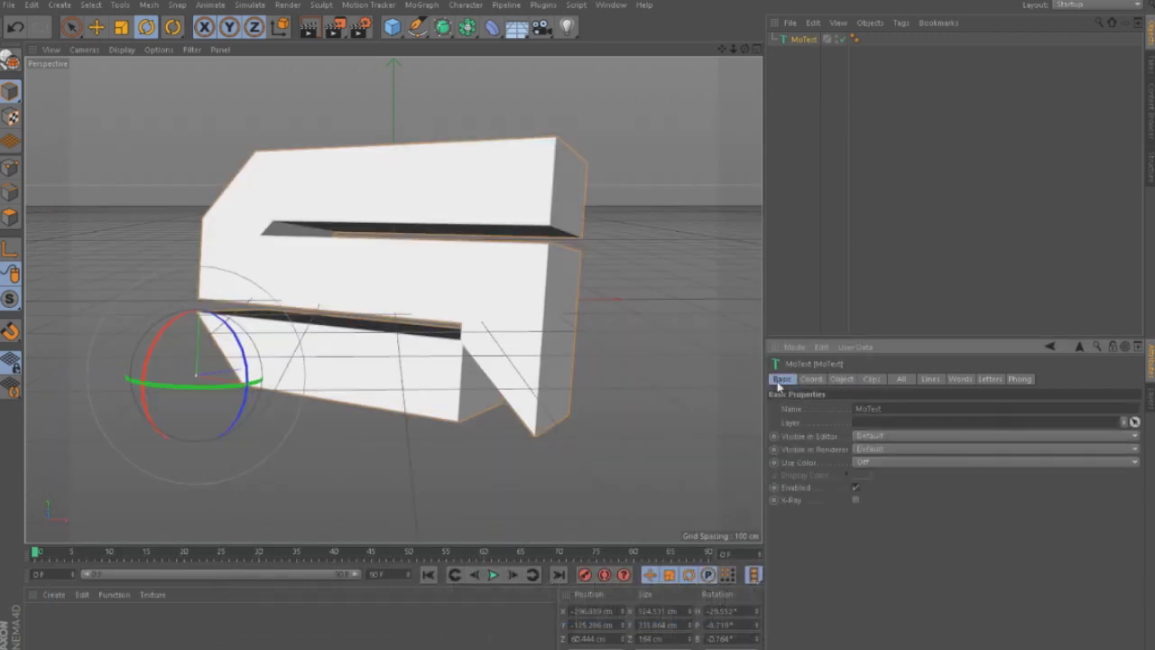
{"action": "left_click", "coordinate": [841, 380]}
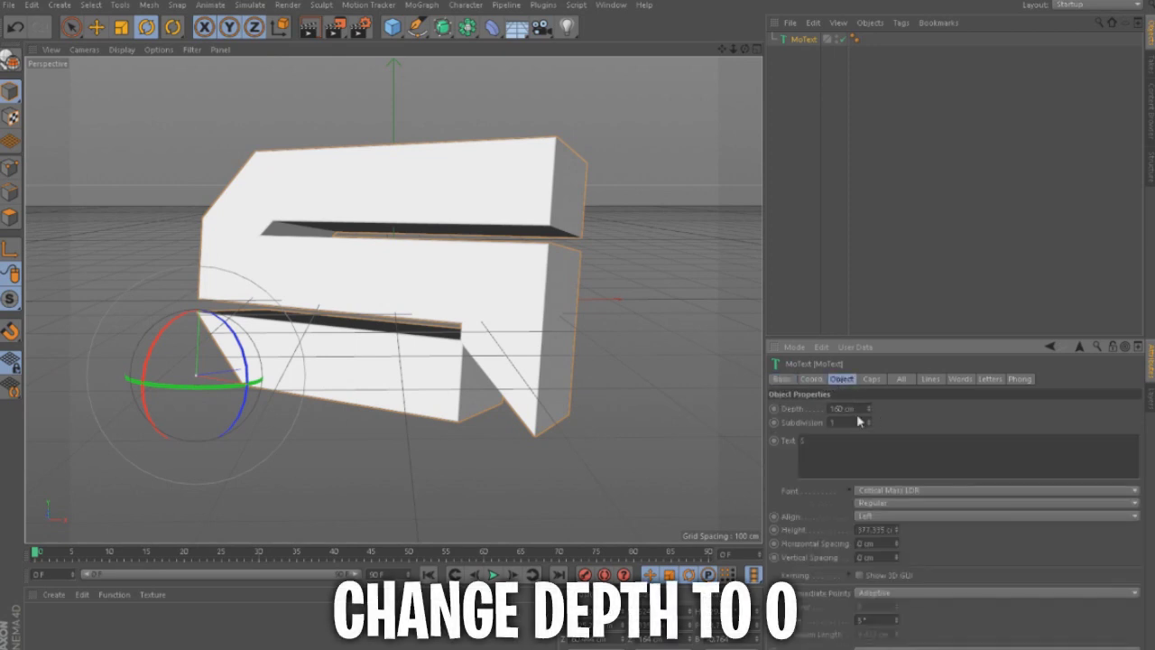
{"action": "double_click", "coordinate": [832, 408]}
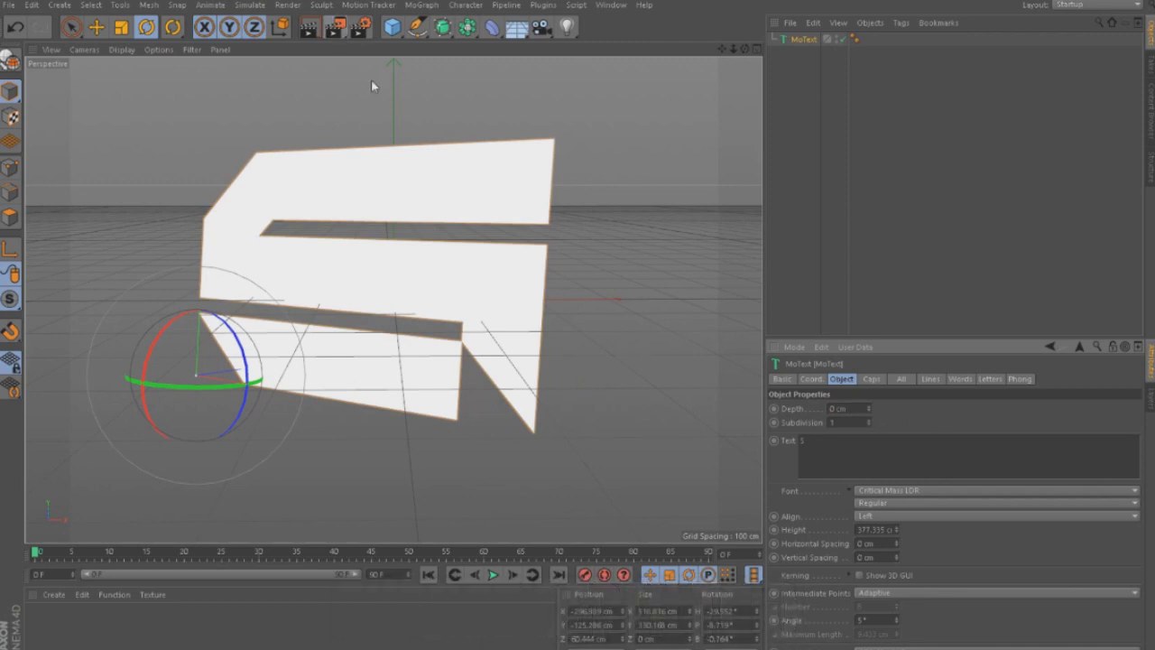
{"action": "key", "text": "shift+r"}
{"action": "left_click", "coordinate": [688, 389]}
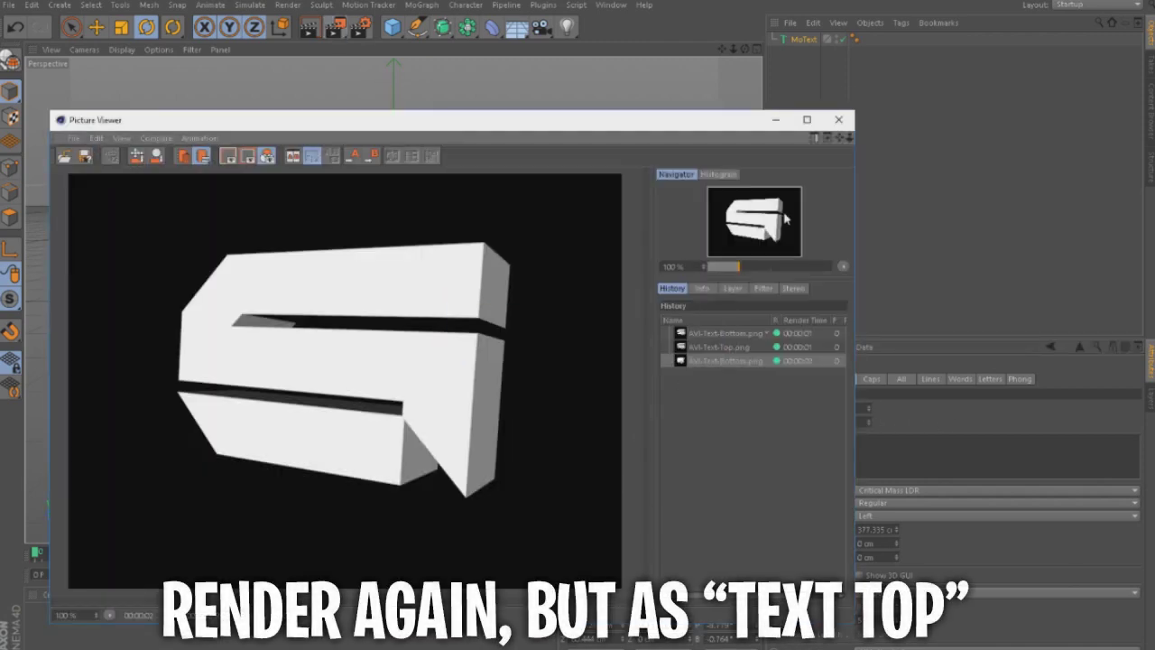
{"action": "left_click", "coordinate": [839, 119]}
Change the render's save file name to AVI-Text-Top and render the flat text, overwriting the existing file
{"action": "left_click", "coordinate": [360, 30]}
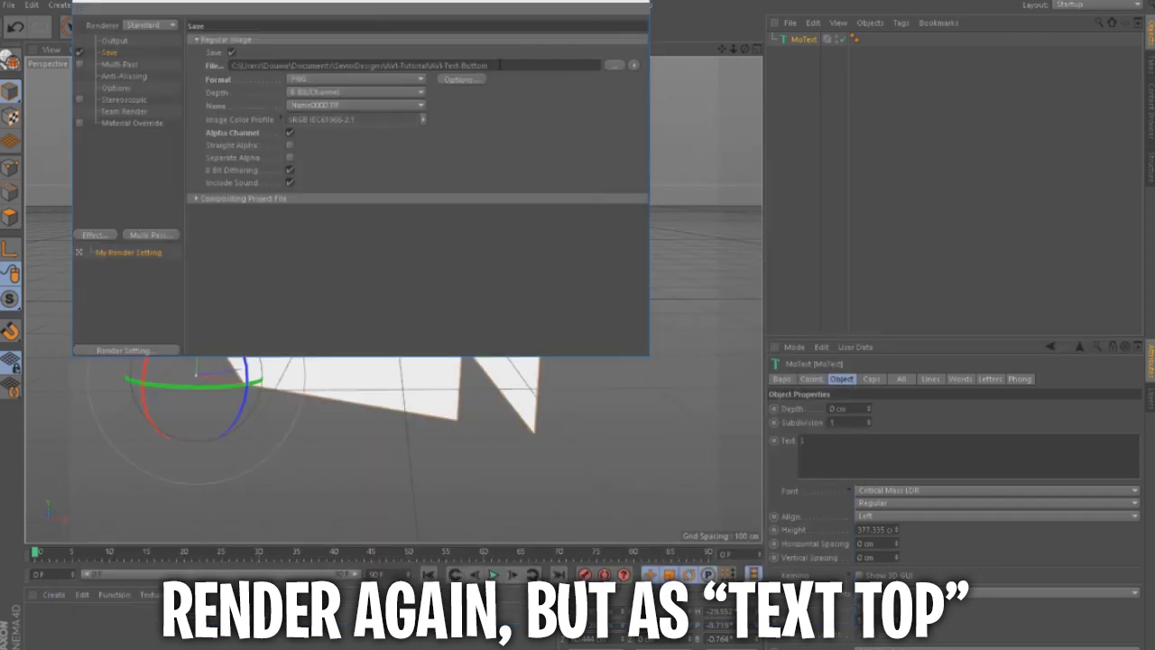
{"action": "left_click", "coordinate": [499, 65]}
{"action": "key", "text": "BackSpace"}
{"action": "left_click", "coordinate": [634, 1]}
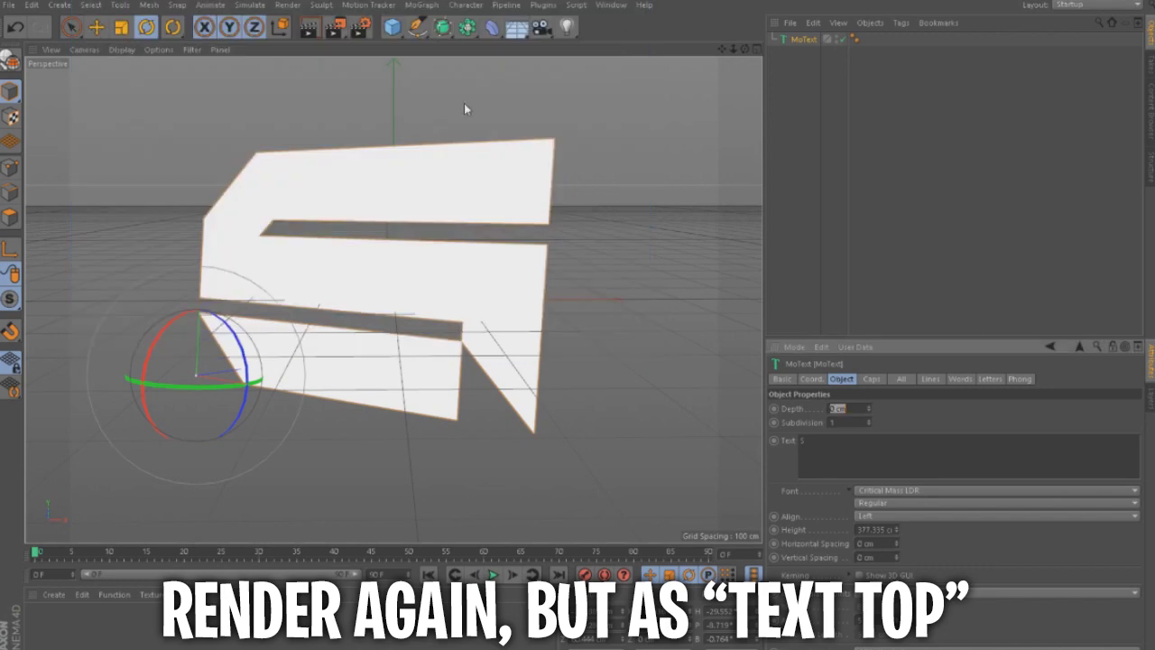
{"action": "left_click", "coordinate": [347, 29]}
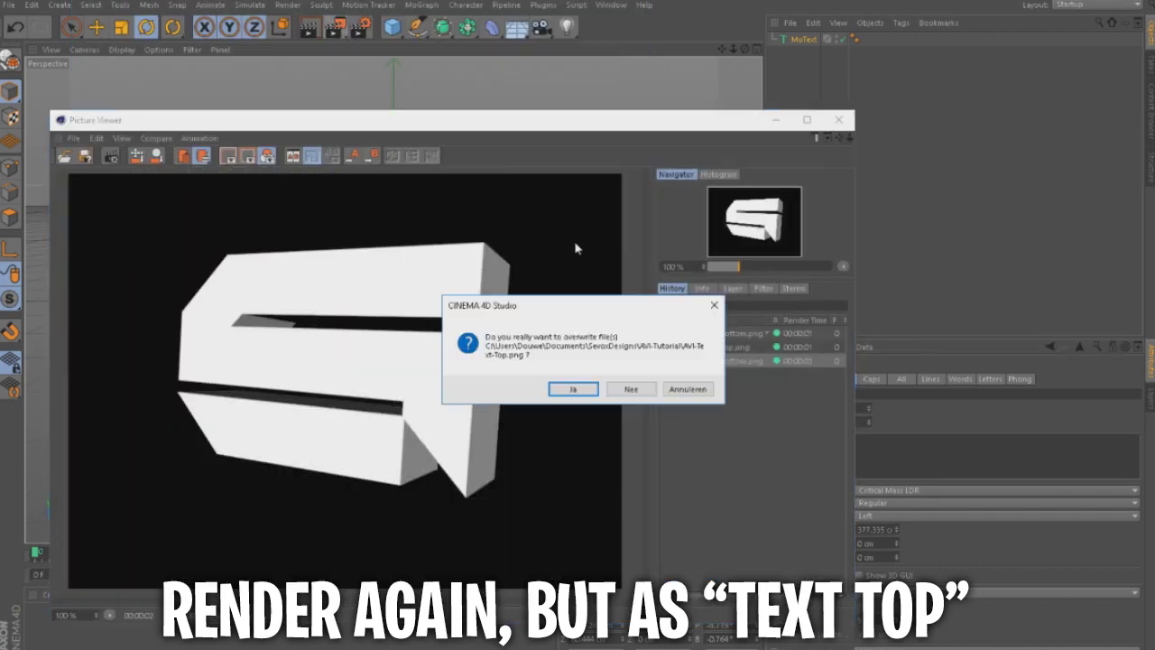
{"action": "left_click", "coordinate": [572, 392]}
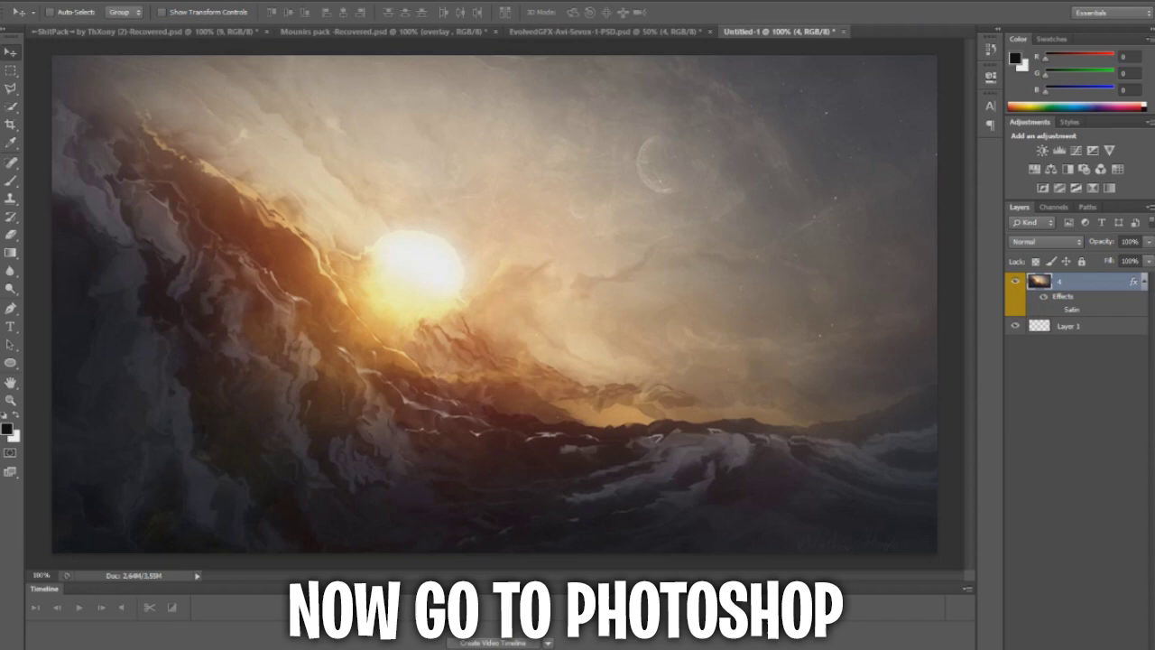
Switch to Photoshop and create a new 1280 × 1280 pixel document with a transparent background
{"action": "left_click", "coordinate": [42, 2]}
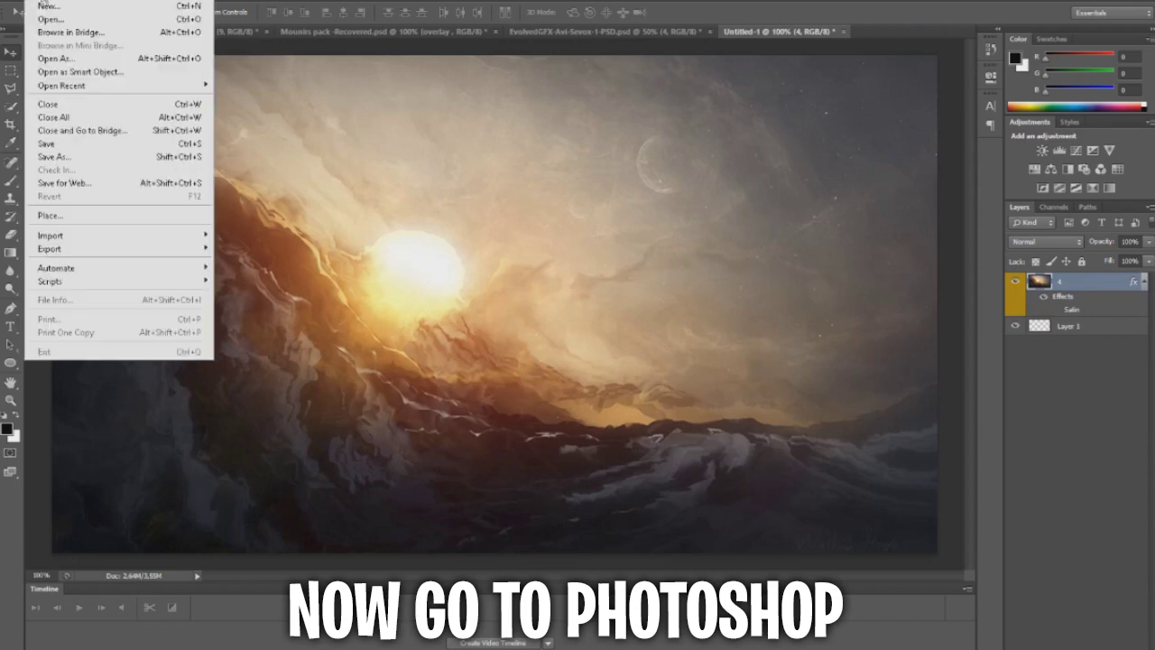
{"action": "left_click", "coordinate": [51, 7]}
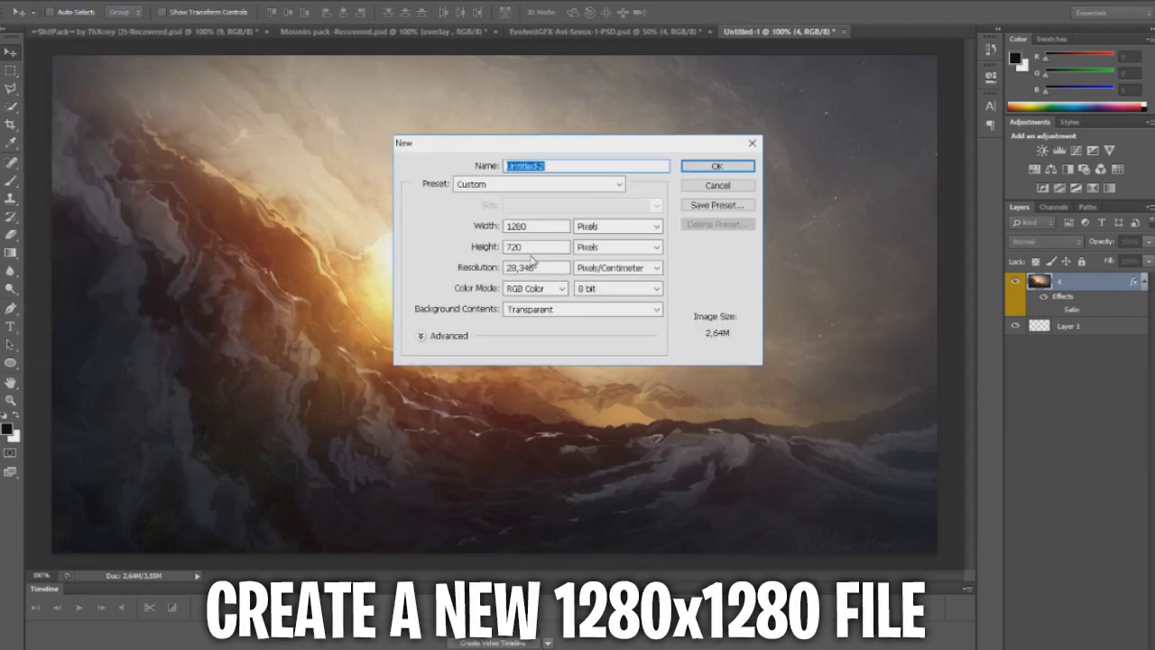
{"action": "double_click", "coordinate": [528, 246]}
{"action": "type", "text": "1280"}
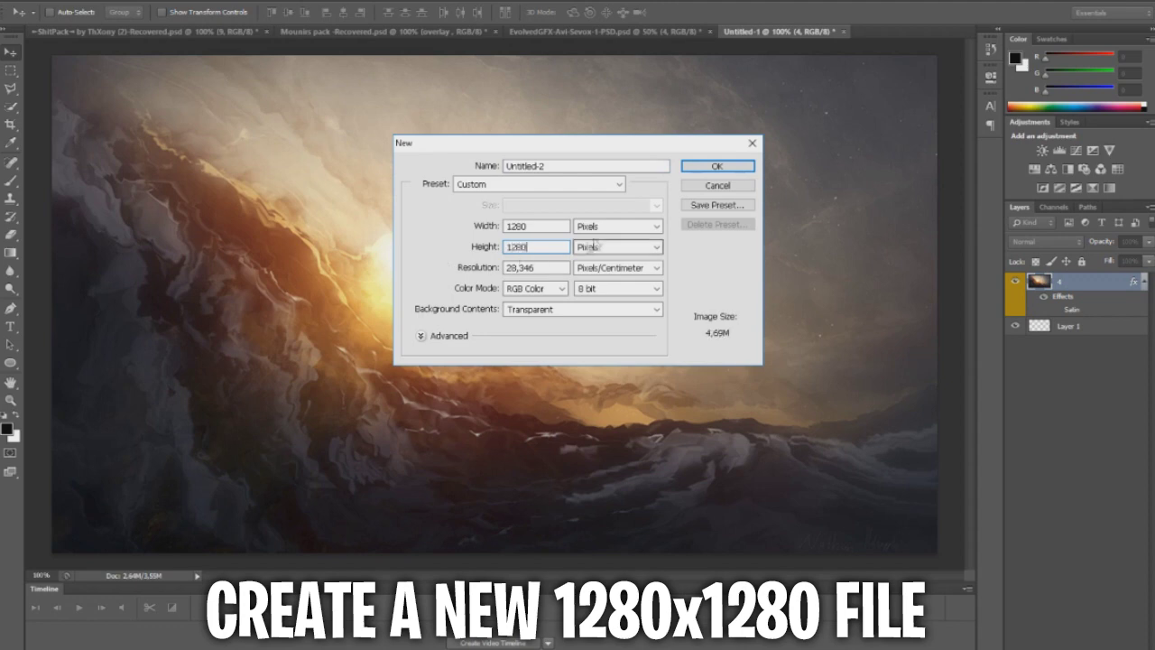
{"action": "left_click", "coordinate": [703, 167]}
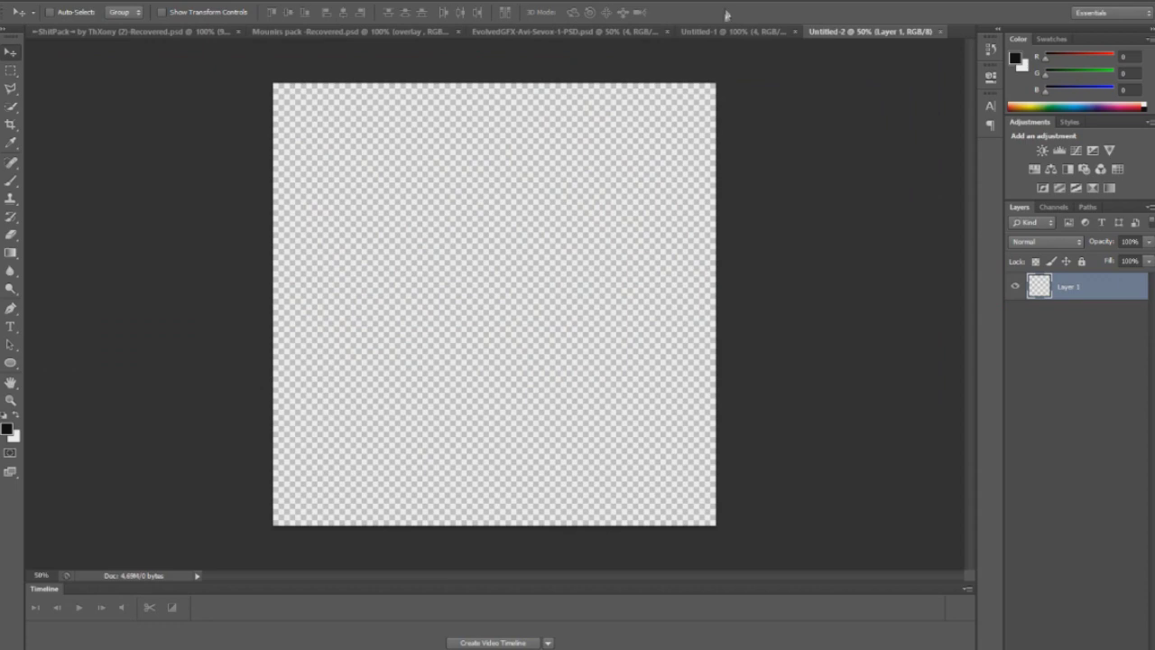
Copy the sunset background layer from Untitled-1 into Untitled-2, then enlarge and position it to cover the whole canvas
{"action": "left_click", "coordinate": [733, 32]}
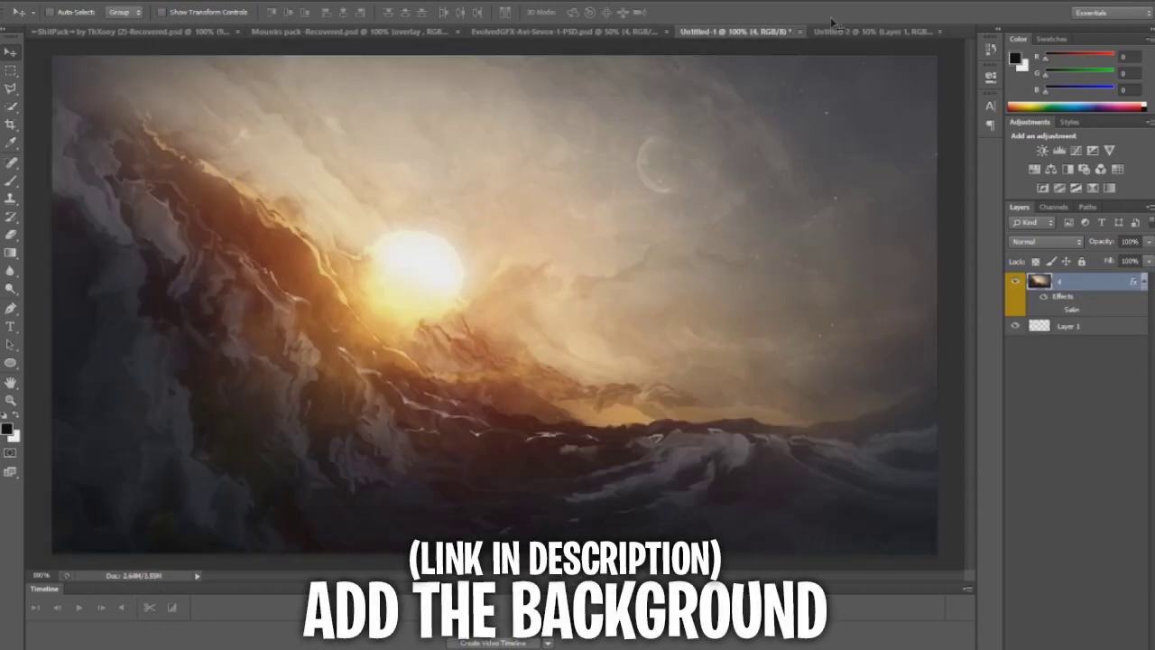
{"action": "left_click_drag", "start_coordinate": [829, 32], "coordinate": [483, 193]}
{"action": "key", "text": "ctrl+t"}
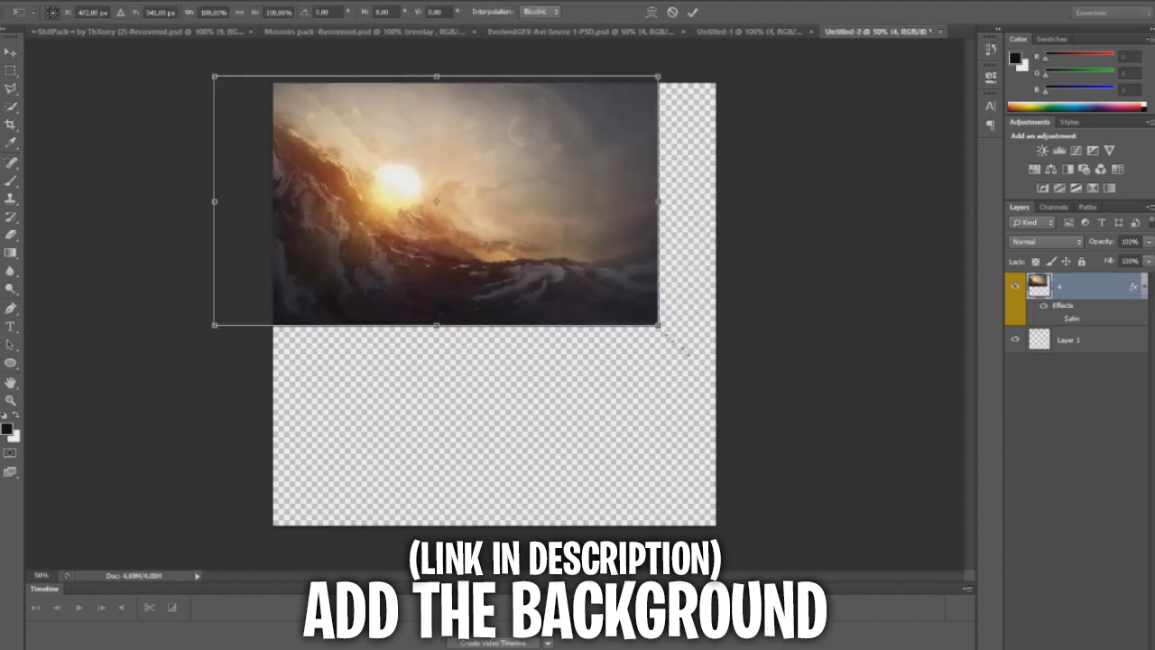
{"action": "left_click_drag", "start_coordinate": [661, 329], "coordinate": [991, 554]}
{"action": "key", "text": "Return"}
{"action": "left_click_drag", "start_coordinate": [673, 383], "coordinate": [599, 388]}
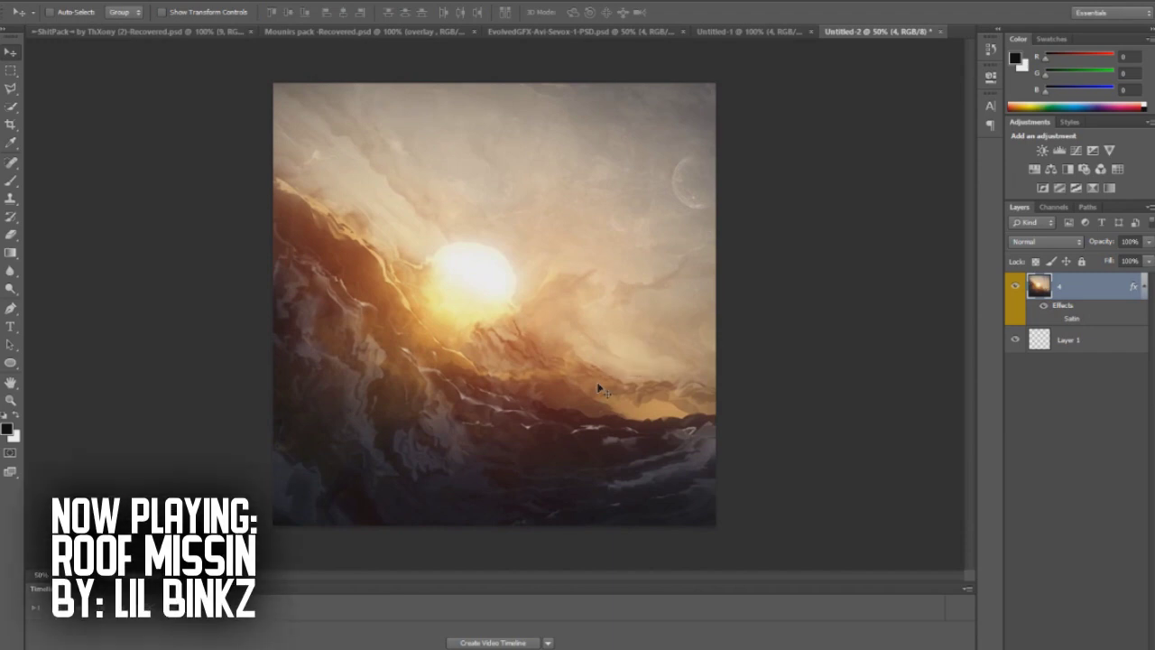
{"action": "left_click_drag", "start_coordinate": [601, 387], "coordinate": [604, 386]}
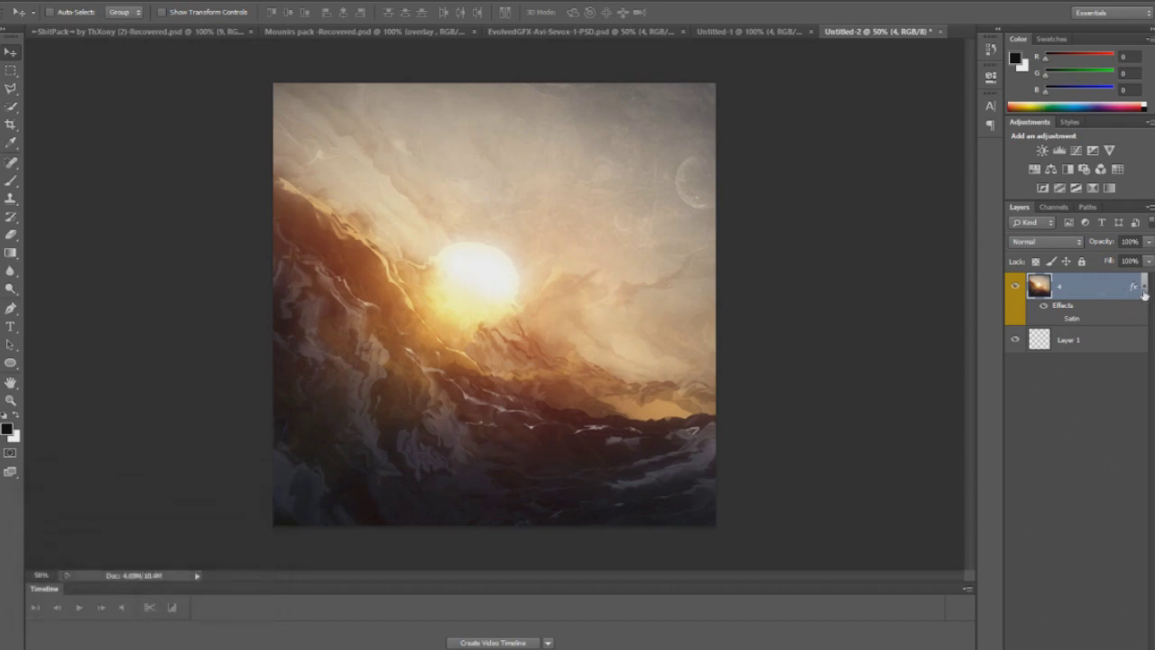
Open AVI-Text-Bottom.png and AVI-Text-Top.png together from the AVI-Tutorial folder inside SevoxDesigns in Documents
{"action": "left_click", "coordinate": [36, 2]}
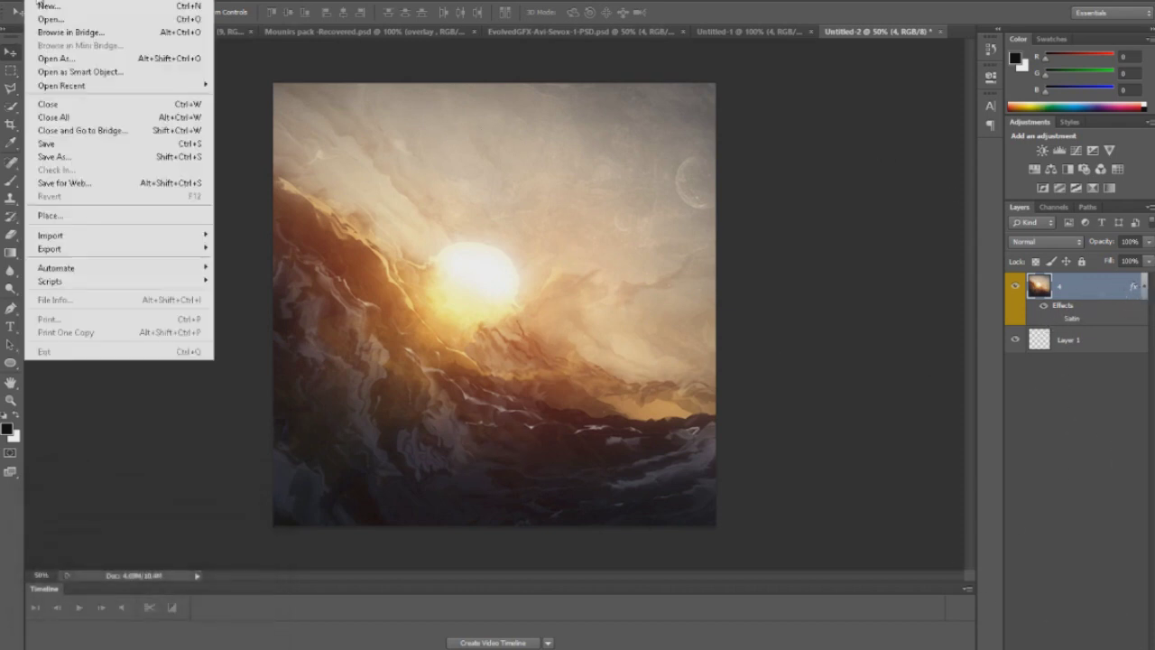
{"action": "left_click", "coordinate": [65, 20]}
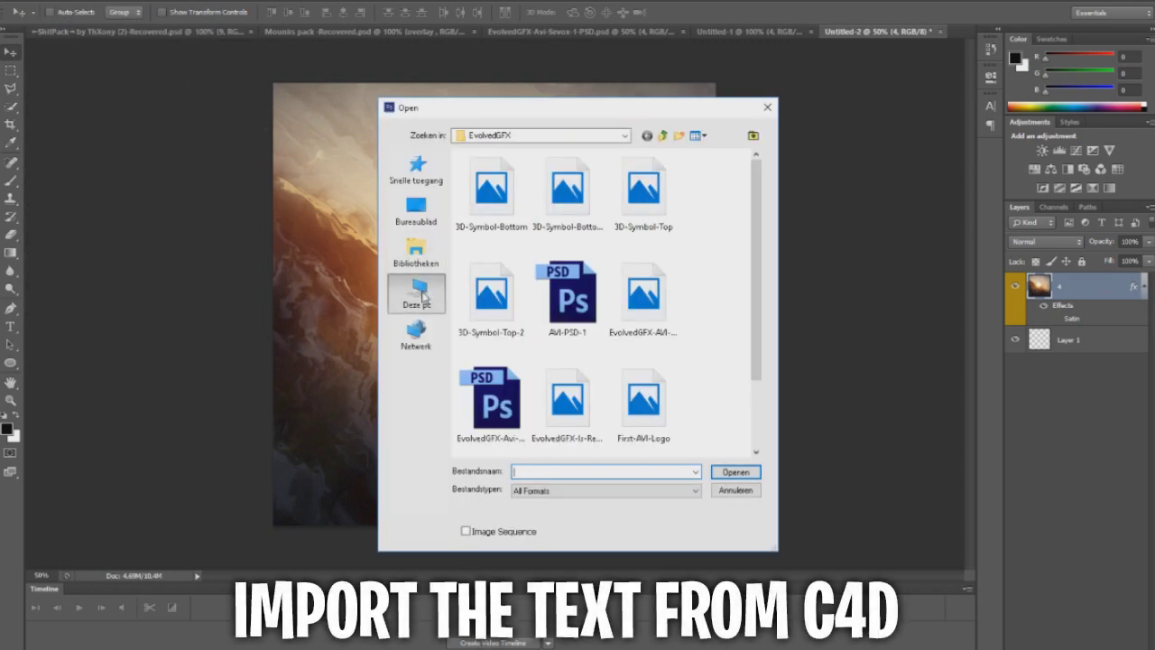
{"action": "left_click", "coordinate": [416, 293]}
{"action": "double_click", "coordinate": [572, 300]}
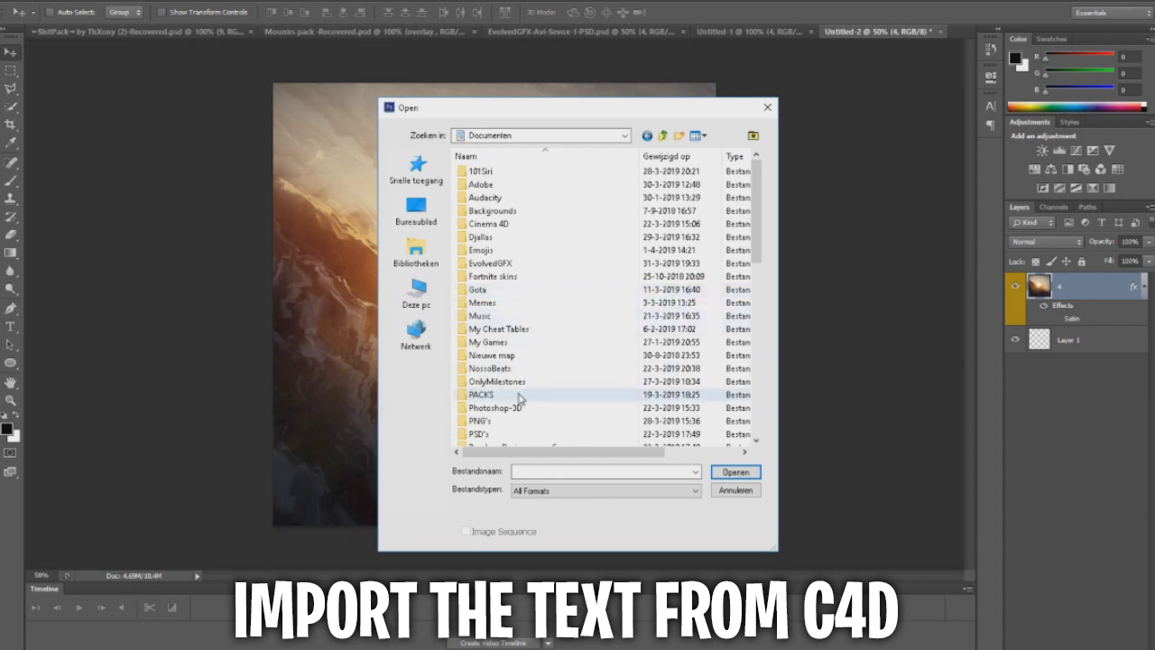
{"action": "scroll", "coordinate": [518, 403], "scroll_direction": "down", "scroll_amount": 2}
{"action": "double_click", "coordinate": [494, 395]}
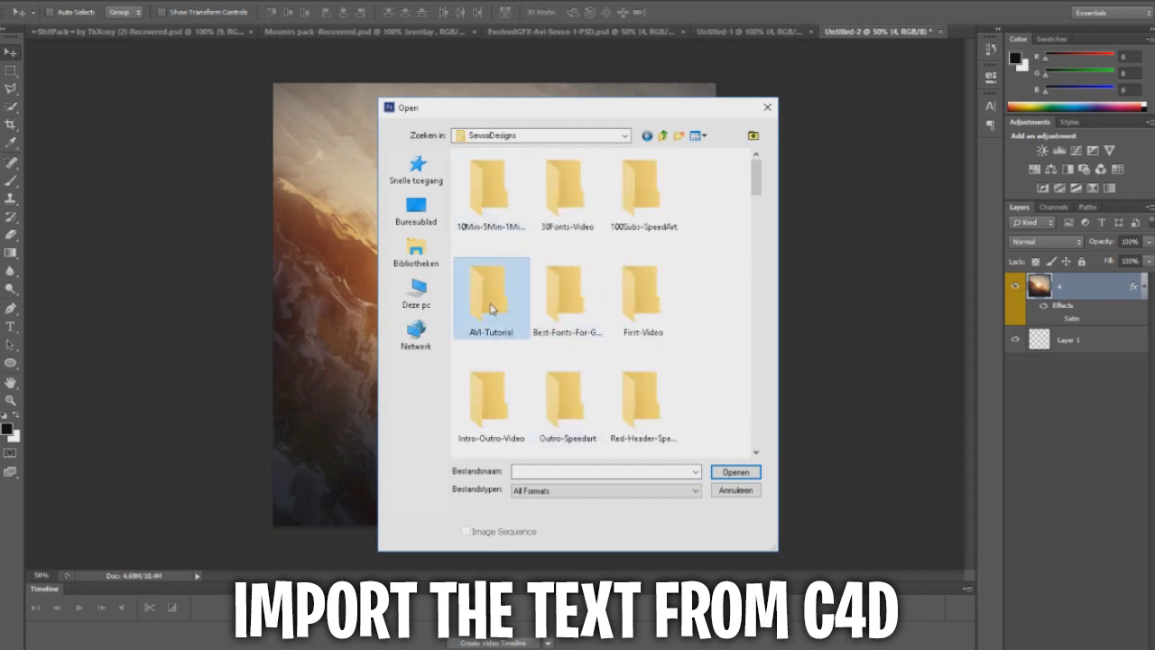
{"action": "double_click", "coordinate": [491, 304]}
{"action": "left_click", "coordinate": [495, 212]}
{"action": "left_click", "coordinate": [556, 214], "text": "shift"}
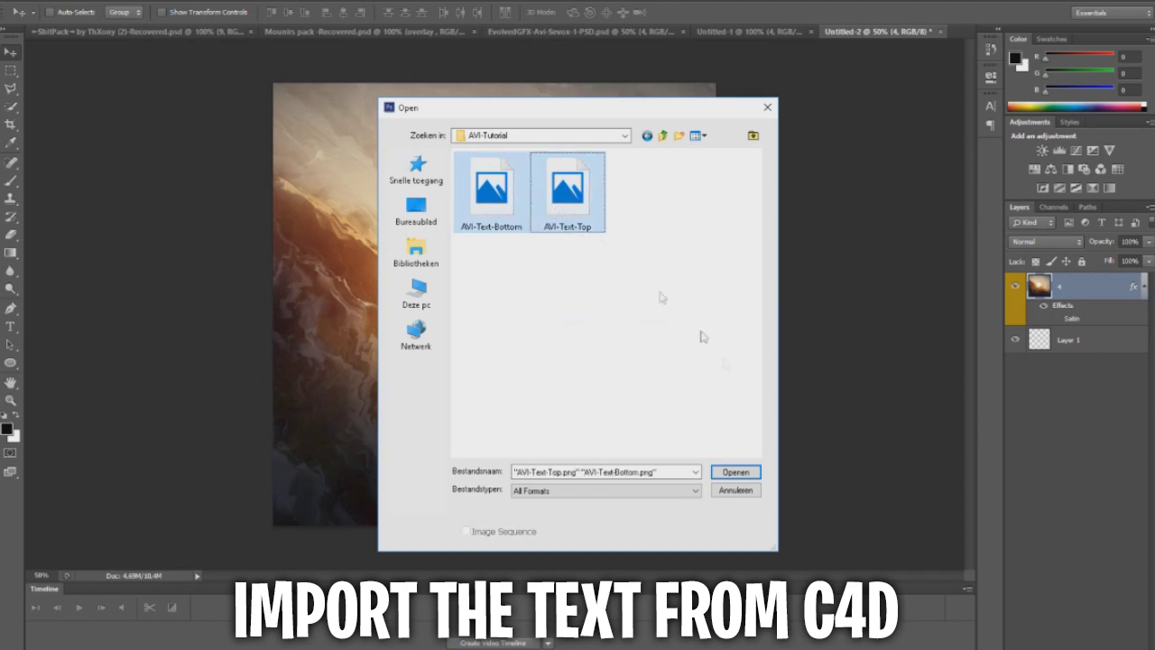
{"action": "left_click", "coordinate": [718, 471]}
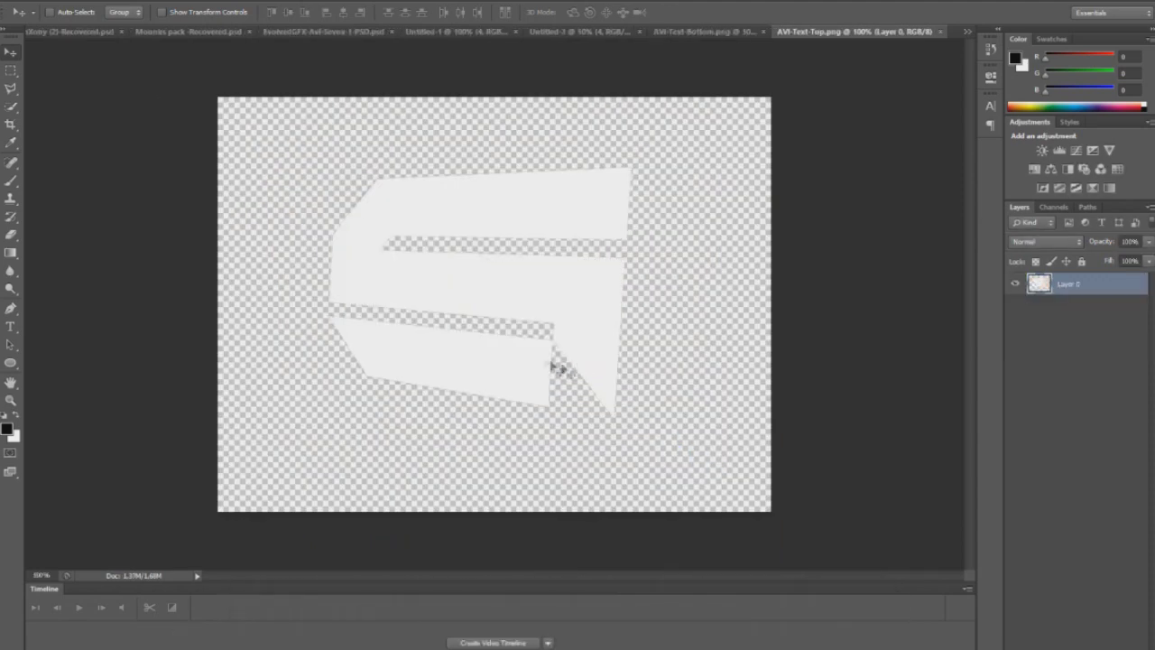
Copy the flat text layer from AVI-Text-Top.png into Untitled-2, placing it over the sunset background
{"action": "left_click_drag", "start_coordinate": [545, 319], "coordinate": [592, 34]}
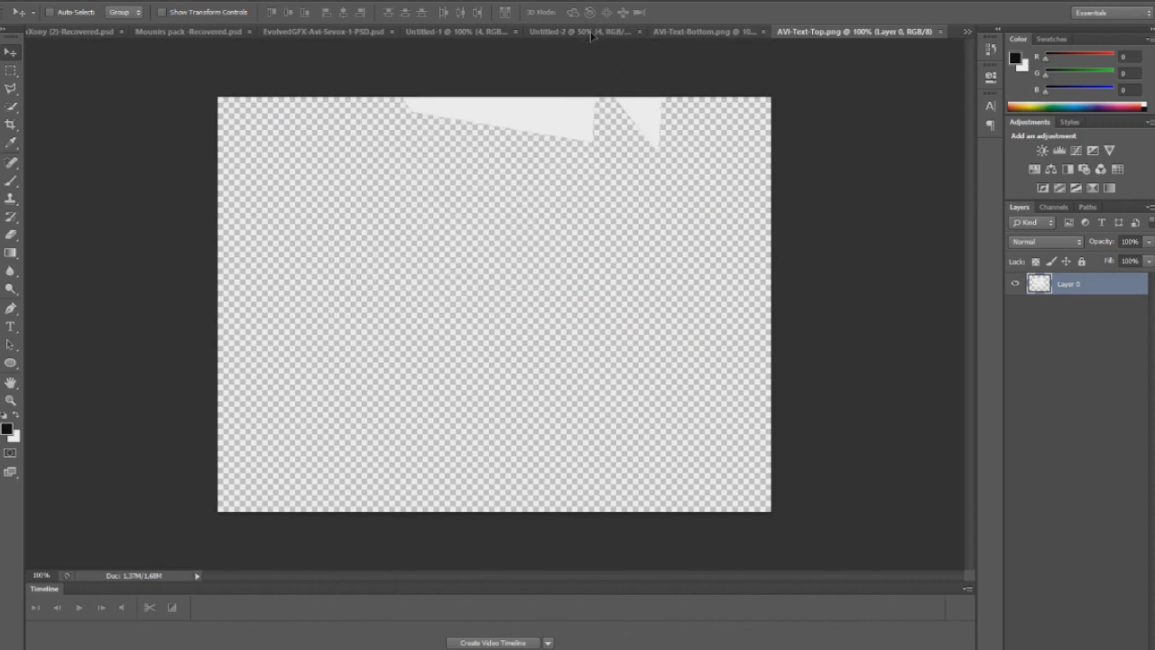
{"action": "left_click_drag", "start_coordinate": [586, 118], "coordinate": [588, 265]}
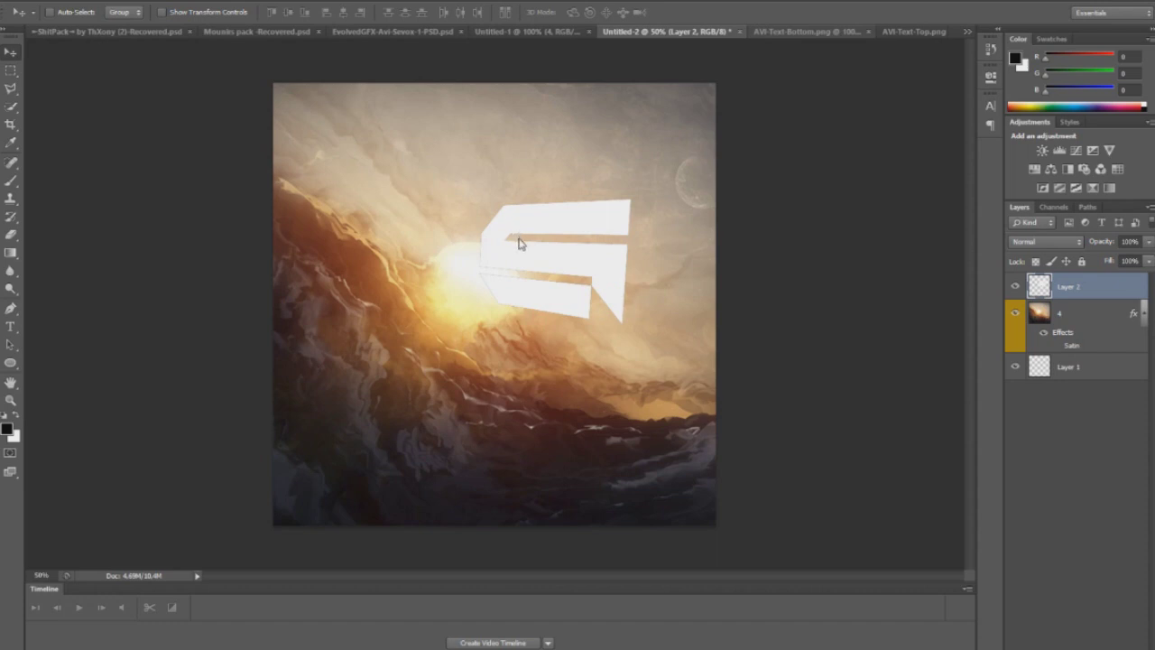
{"action": "key", "text": "ctrl+Tab"}
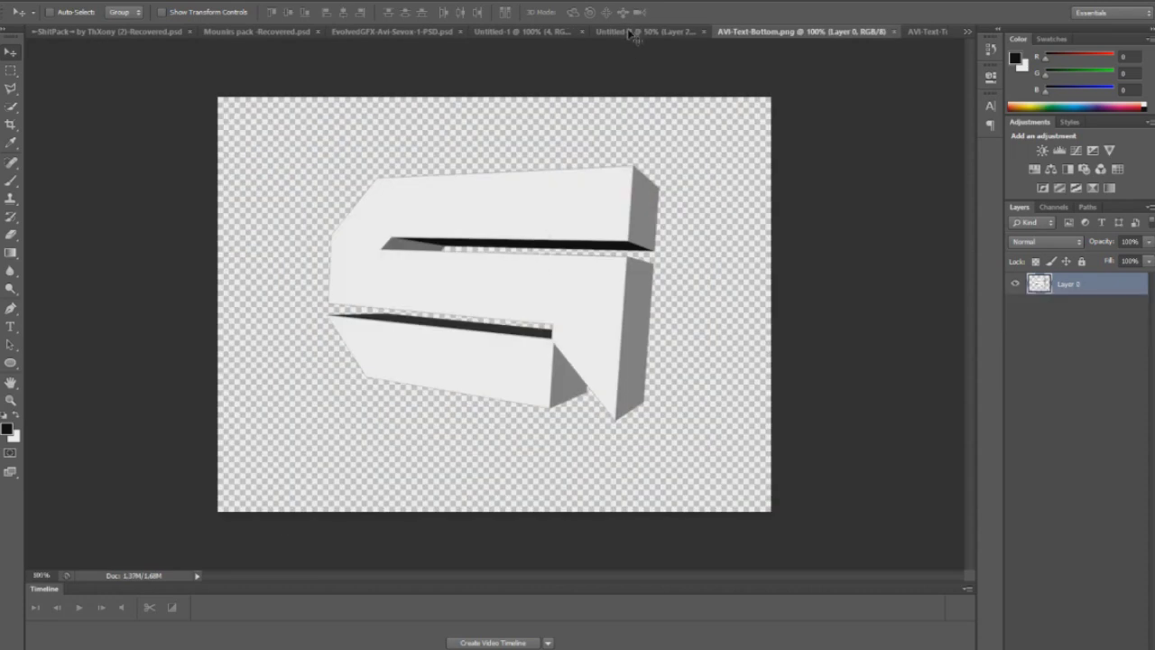
{"action": "left_click", "coordinate": [630, 33]}
{"action": "left_click_drag", "start_coordinate": [478, 280], "coordinate": [548, 240]}
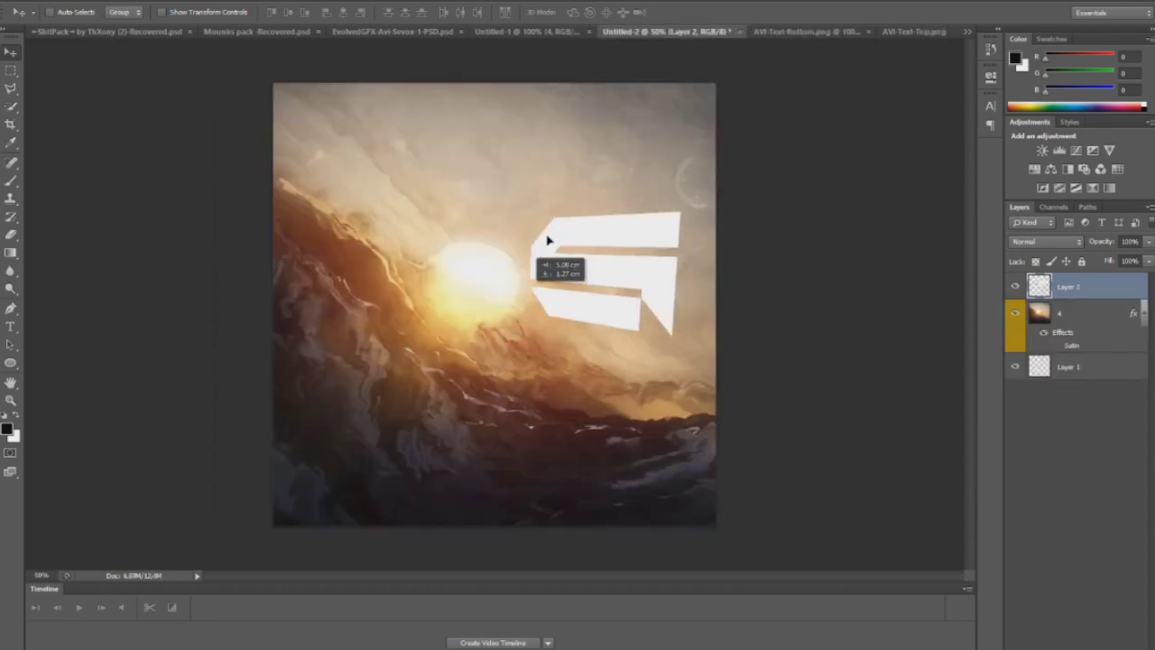
{"action": "key", "text": "ctrl+z"}
Copy the 3D text from AVI-Text-Bottom.png into Untitled-2, stack it beneath the flat text layer and align the two letter faces
{"action": "left_click", "coordinate": [787, 34]}
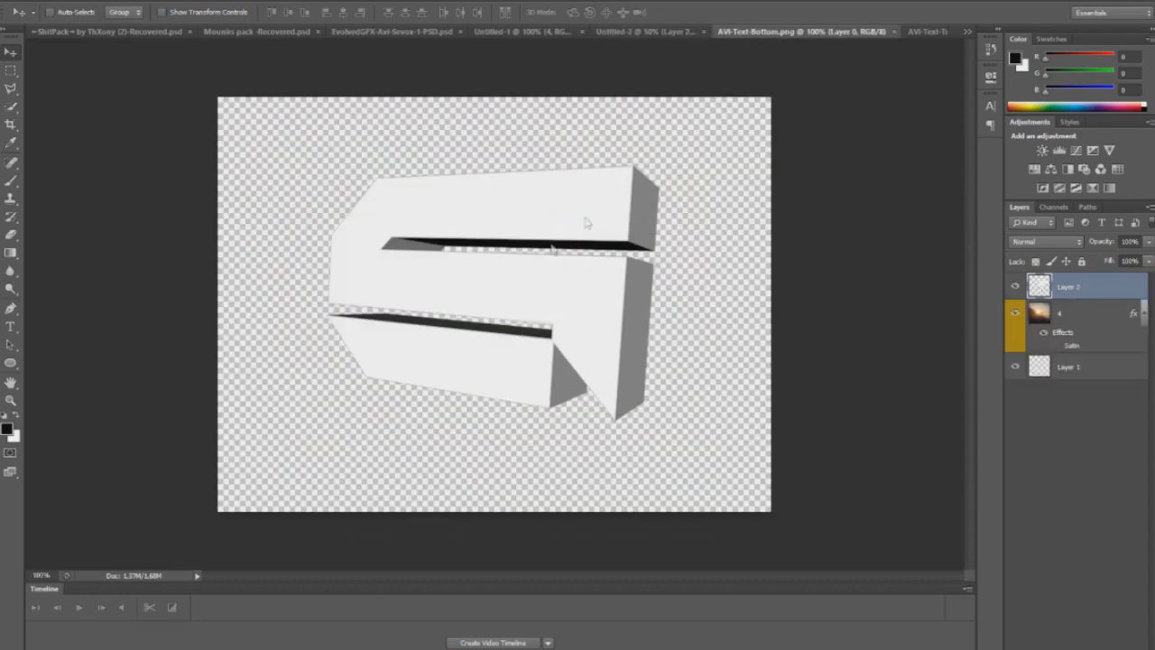
{"action": "left_click_drag", "start_coordinate": [625, 38], "coordinate": [575, 263]}
{"action": "left_click_drag", "start_coordinate": [1103, 321], "coordinate": [1083, 274]}
{"action": "left_click_drag", "start_coordinate": [564, 275], "coordinate": [565, 285]}
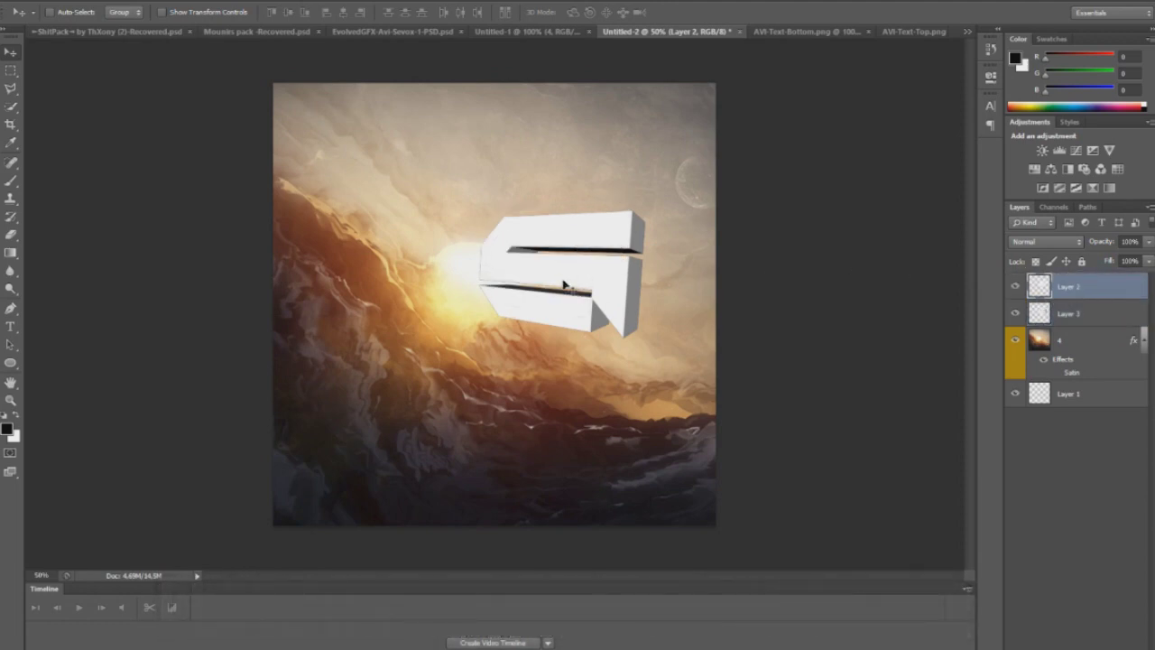
Scale both text layers together to about 206% and position the letter across the upper middle of the canvas
{"action": "left_click", "coordinate": [1108, 312], "text": "shift"}
{"action": "left_click_drag", "start_coordinate": [611, 228], "coordinate": [505, 200]}
{"action": "key", "text": "ctrl+t"}
{"action": "left_click_drag", "start_coordinate": [546, 318], "coordinate": [736, 431]}
{"action": "key", "text": "Return"}
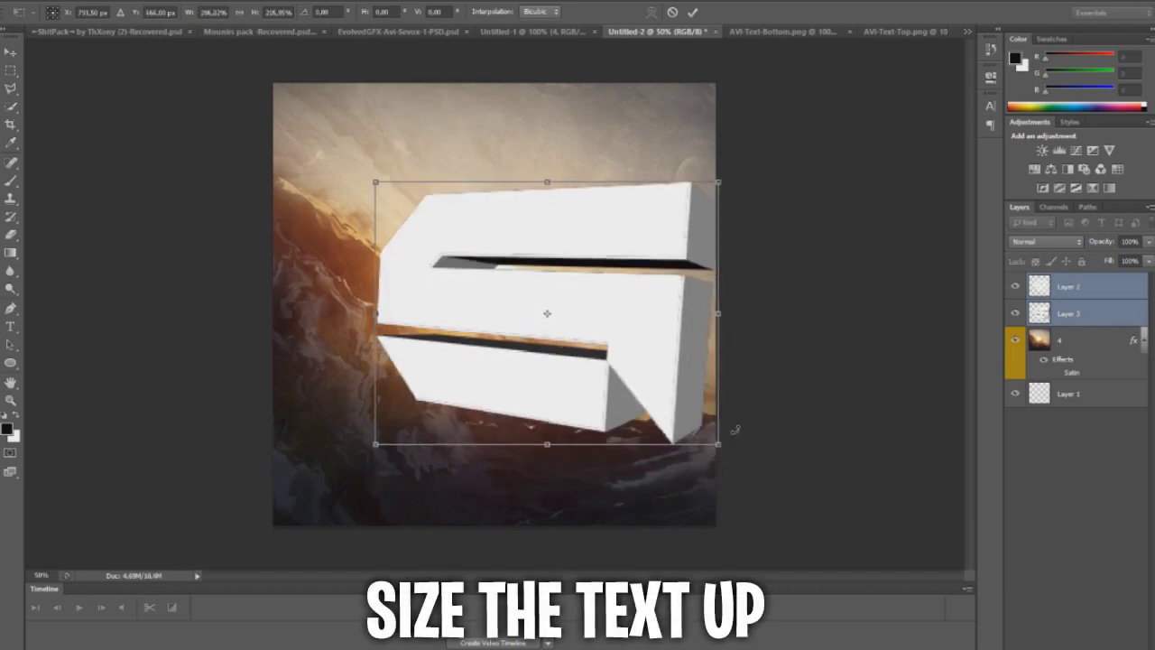
{"action": "left_click_drag", "start_coordinate": [584, 344], "coordinate": [547, 321]}
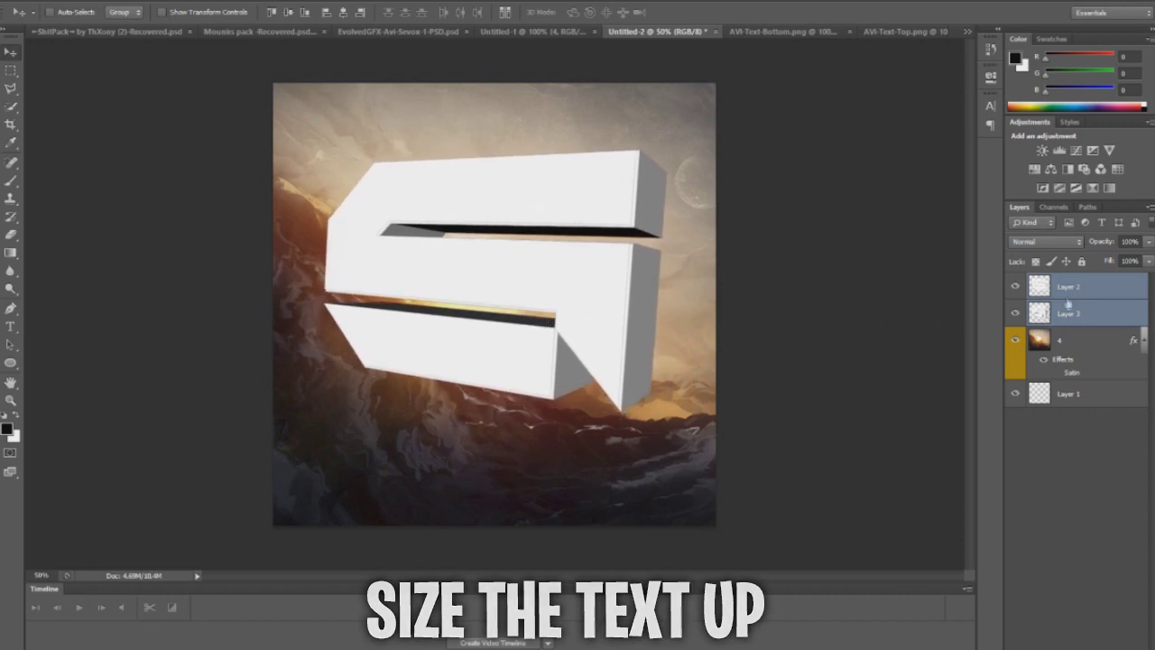
Enable the Satin effect on background layer 4, set its distance to 1 px and adjust its size
{"action": "left_click", "coordinate": [1097, 289]}
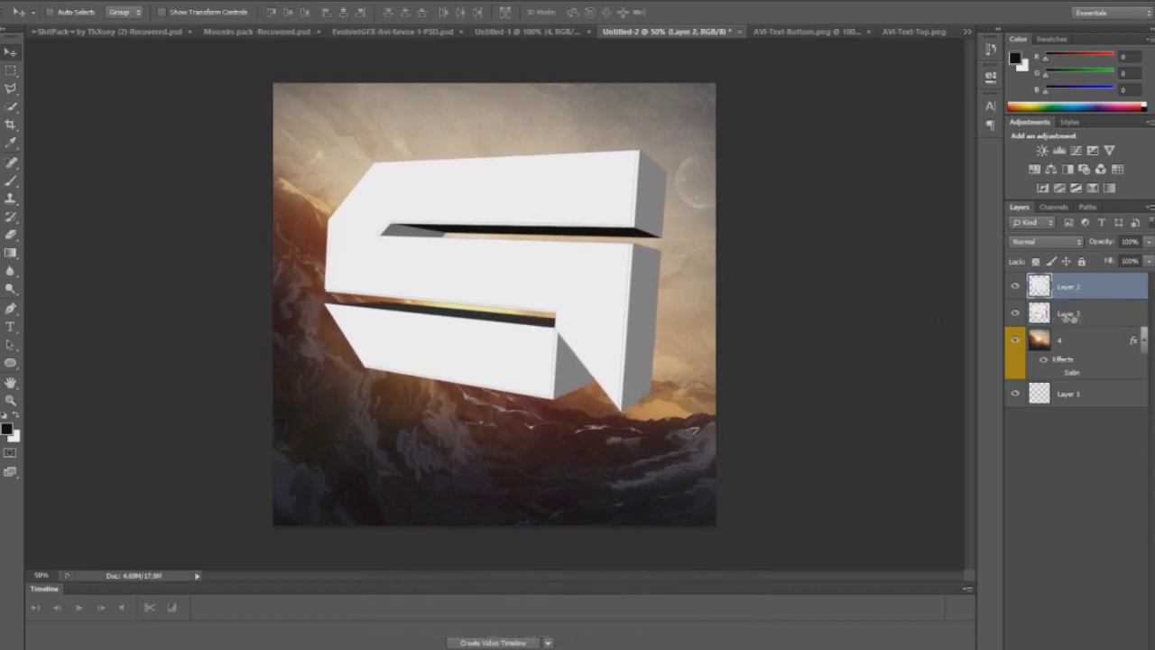
{"action": "left_click", "coordinate": [1089, 317]}
{"action": "left_click", "coordinate": [1086, 342]}
{"action": "left_click", "coordinate": [1055, 373]}
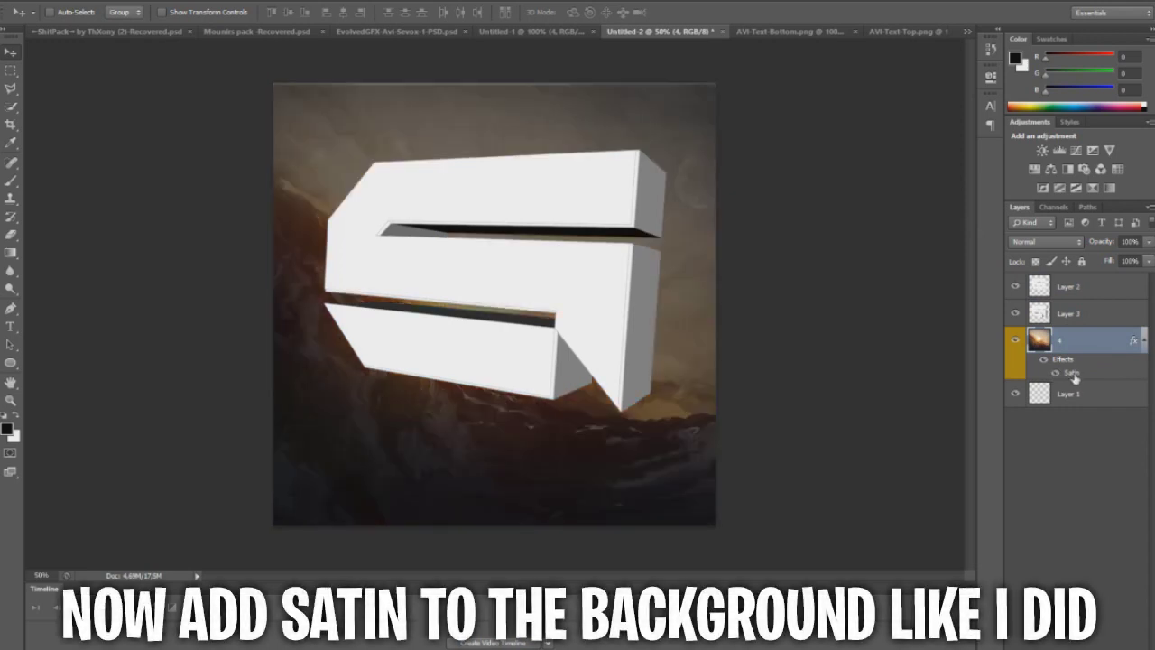
{"action": "double_click", "coordinate": [1073, 374]}
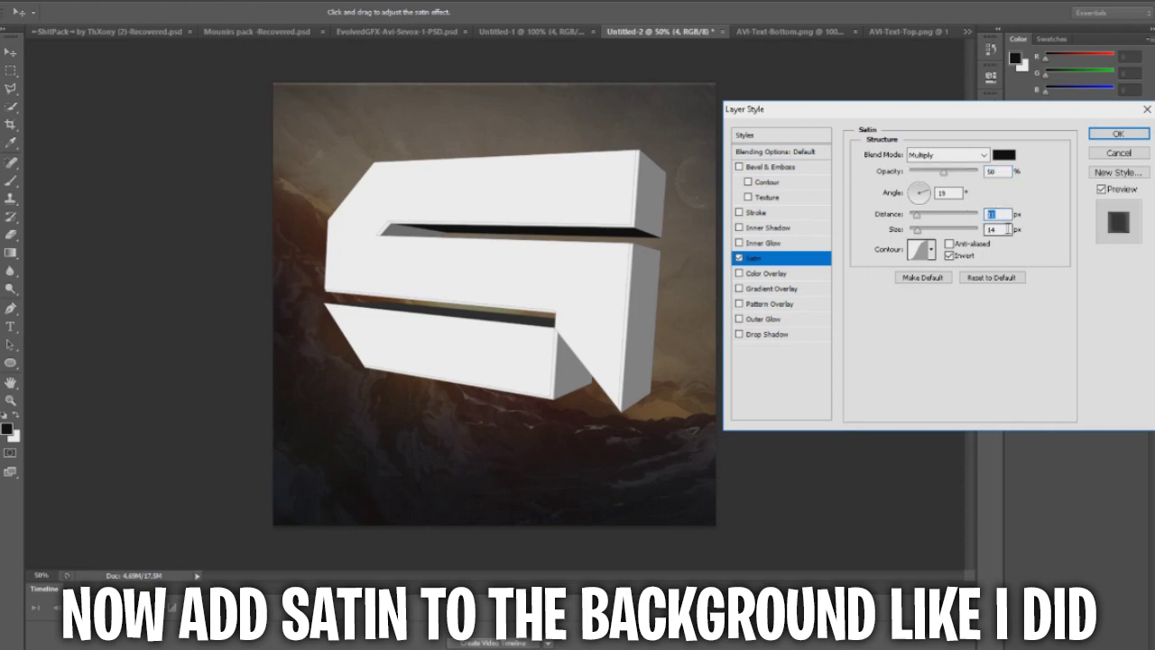
{"action": "key", "text": "Return"}
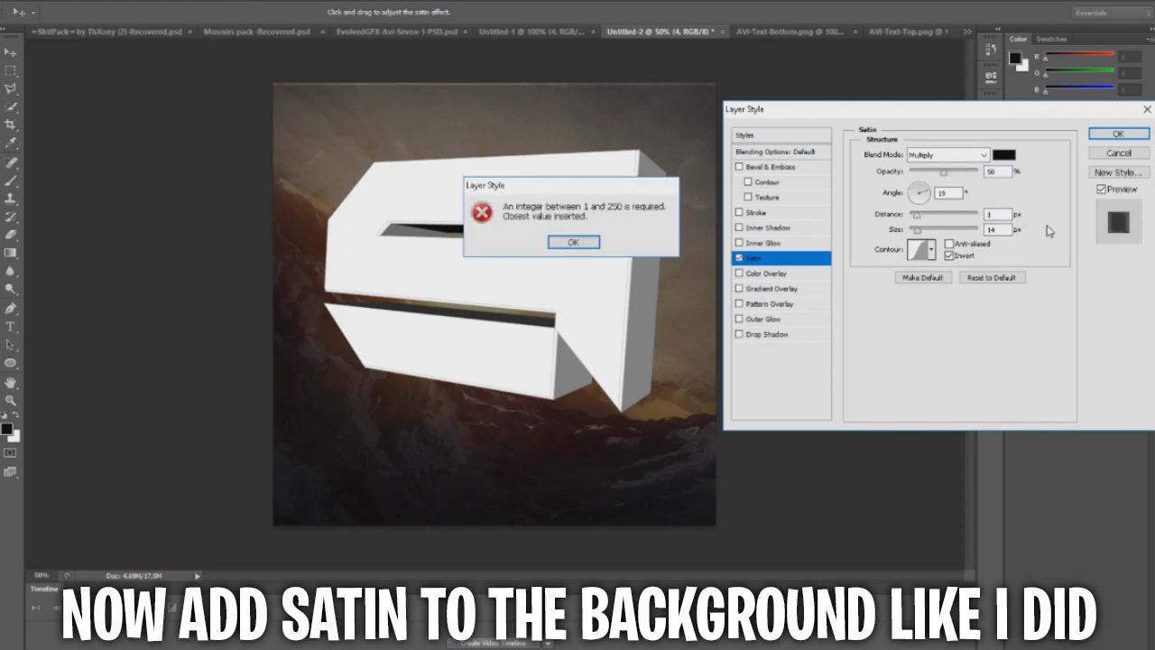
{"action": "left_click", "coordinate": [564, 245]}
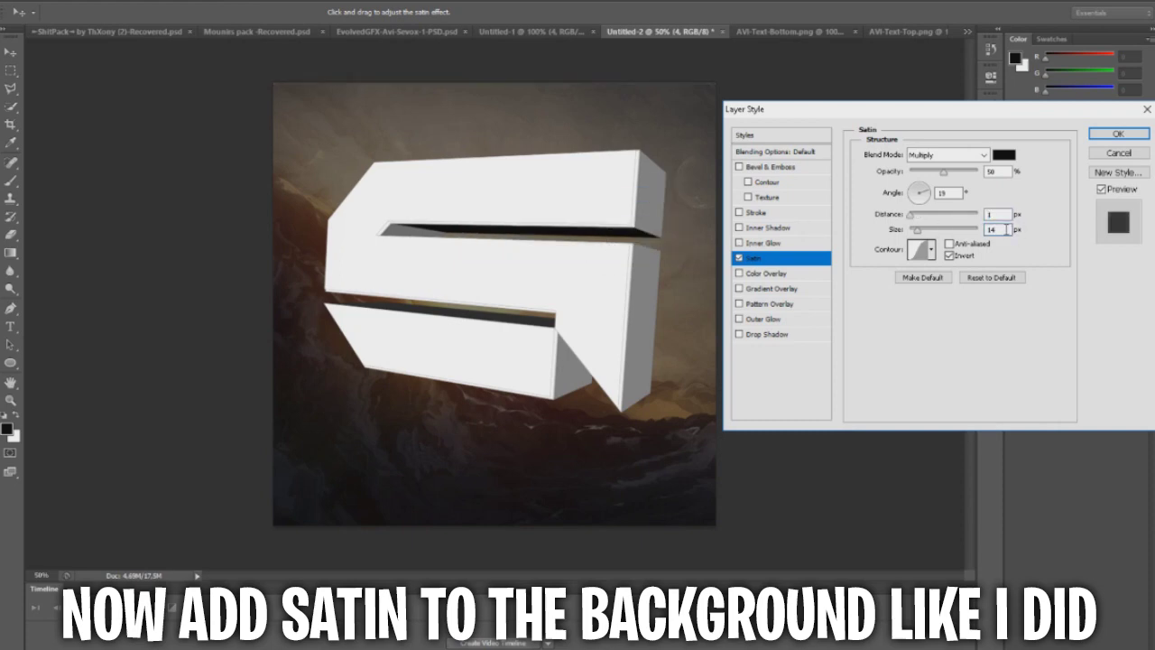
{"action": "left_click_drag", "start_coordinate": [1008, 229], "coordinate": [958, 228]}
{"action": "left_click", "coordinate": [1117, 135]}
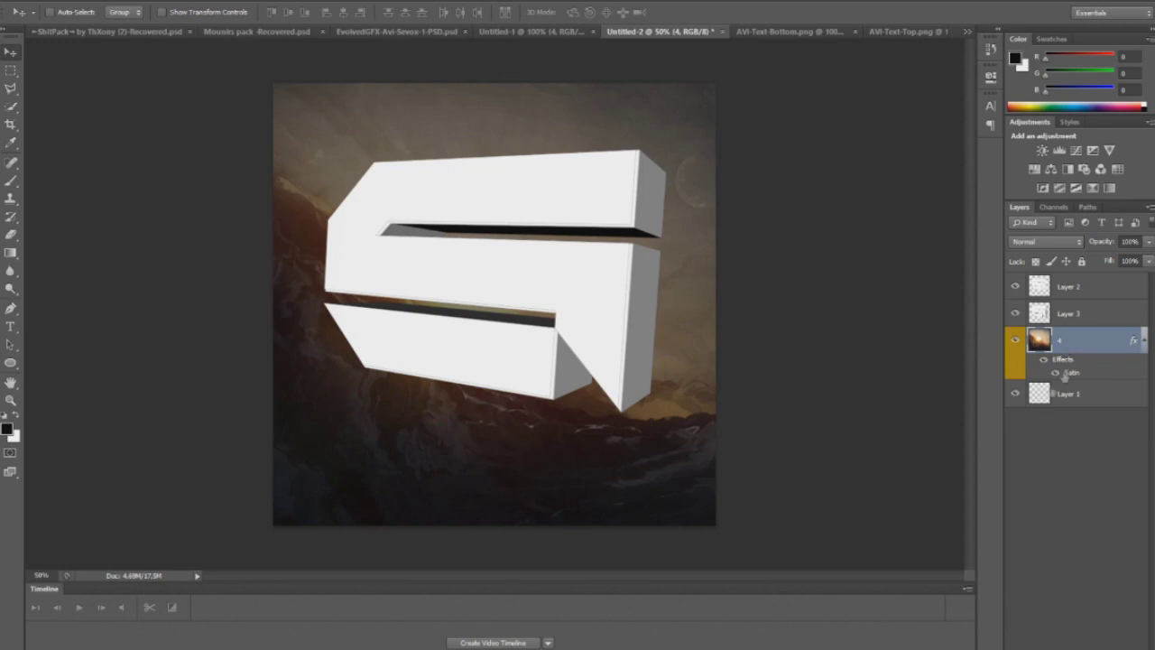
Duplicate background layer 4 and hide the Satin effect on the copy, collapsing both layers' effect lists
{"action": "key", "text": "ctrl+j"}
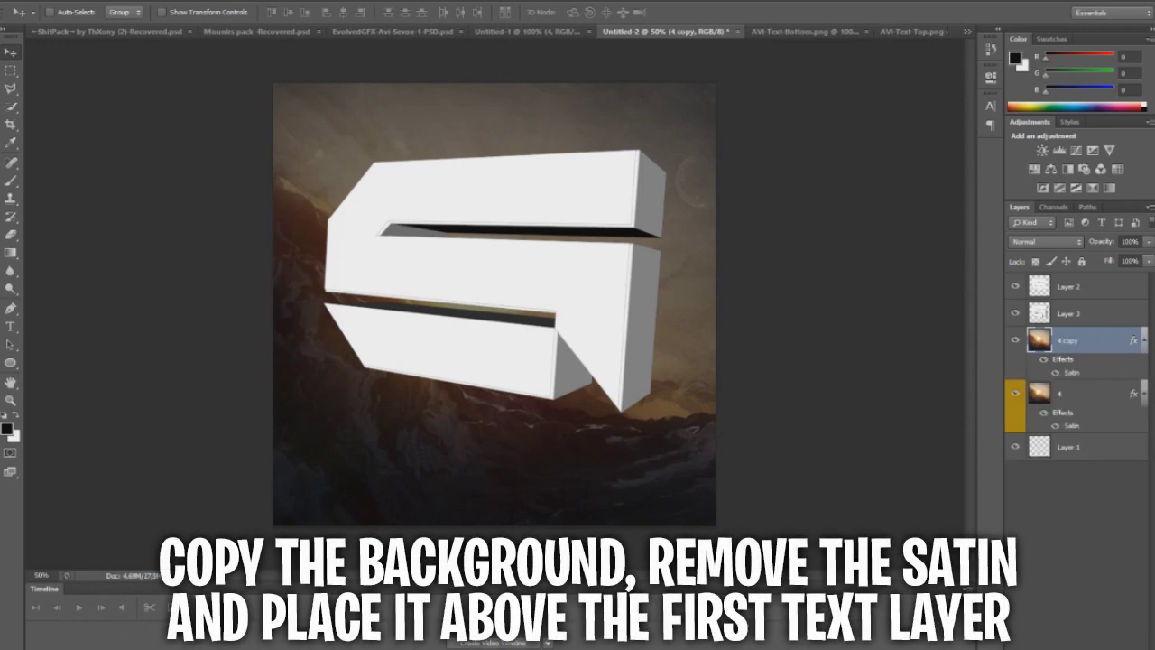
{"action": "left_click", "coordinate": [1144, 392]}
{"action": "left_click", "coordinate": [1144, 341]}
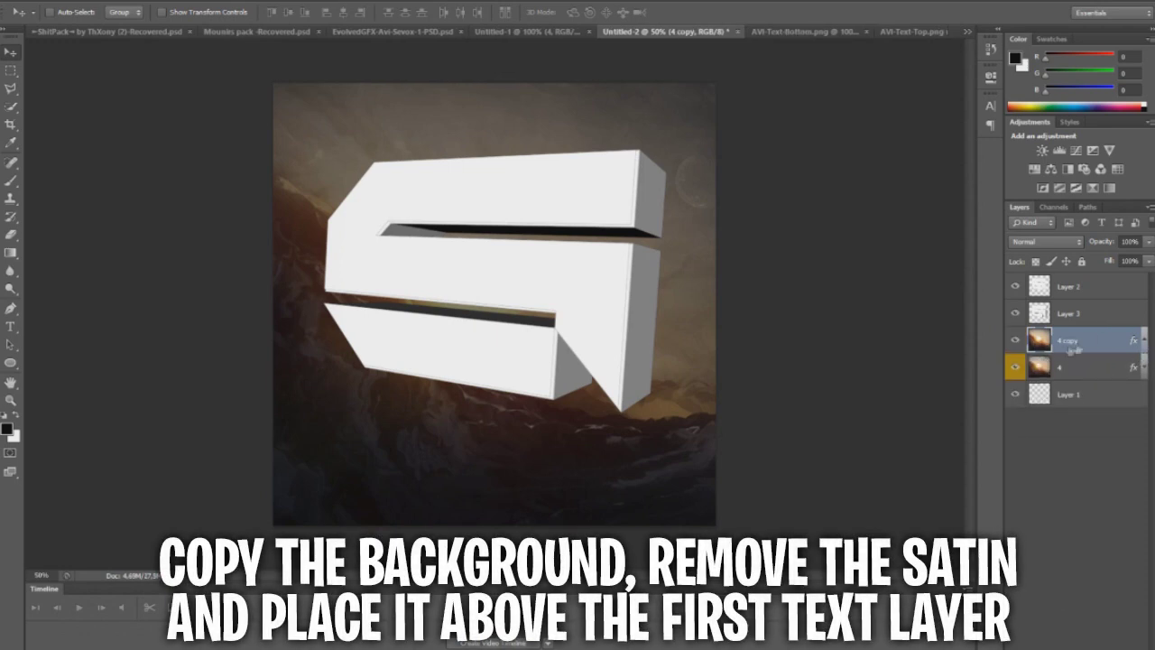
{"action": "left_click", "coordinate": [1145, 343]}
{"action": "left_click", "coordinate": [1055, 374]}
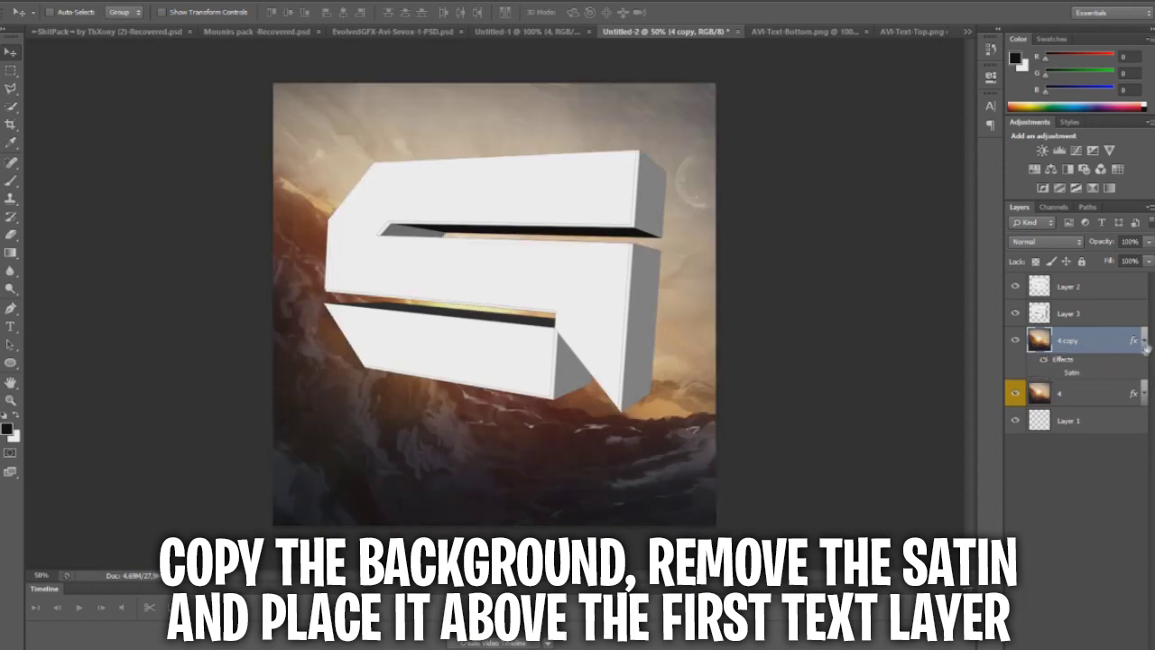
{"action": "left_click", "coordinate": [1144, 341]}
Move the 4 copy layer directly above Layer 3 and clip it to that layer with a clipping mask
{"action": "left_click_drag", "start_coordinate": [1074, 343], "coordinate": [1088, 313]}
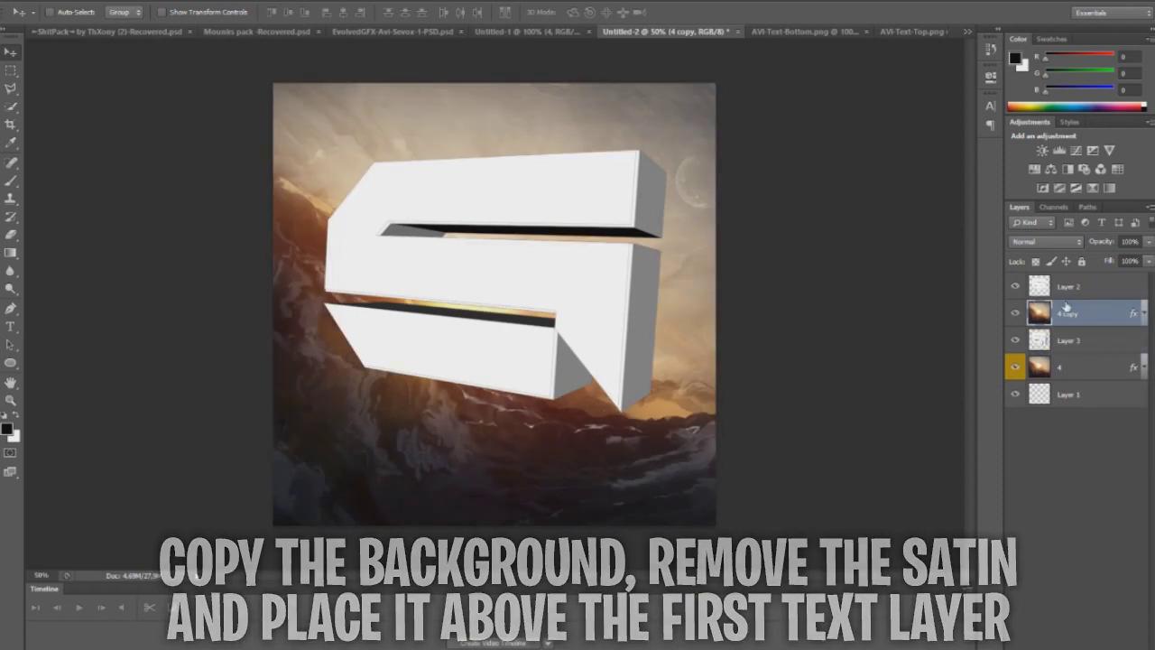
{"action": "right_click", "coordinate": [1088, 313]}
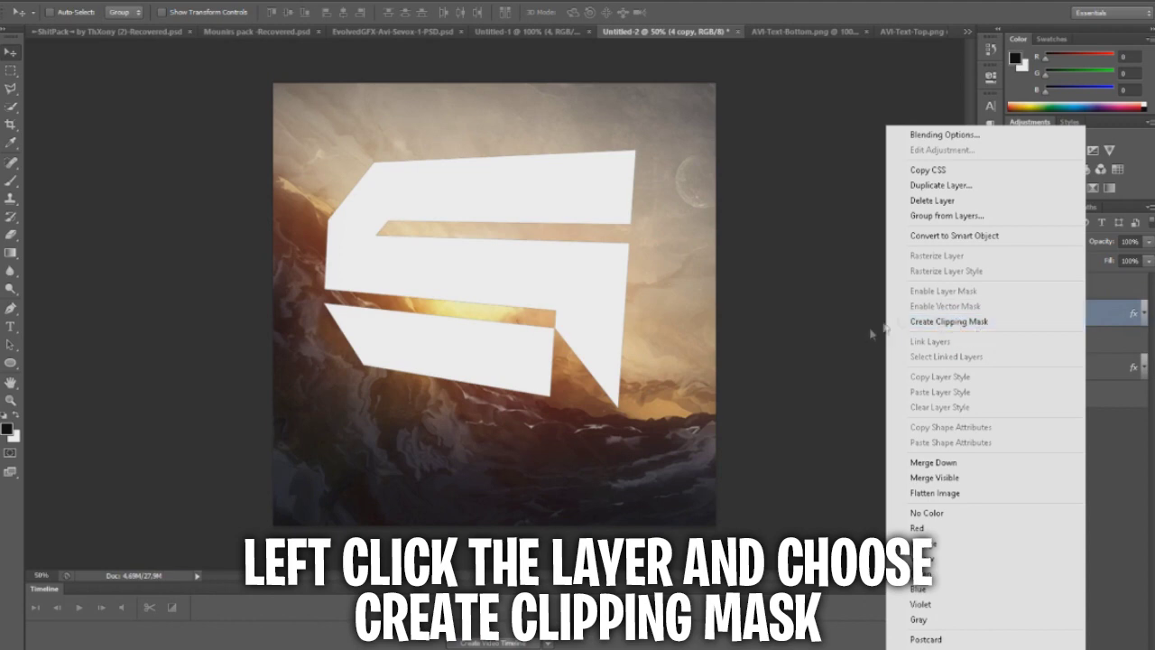
{"action": "left_click", "coordinate": [922, 322]}
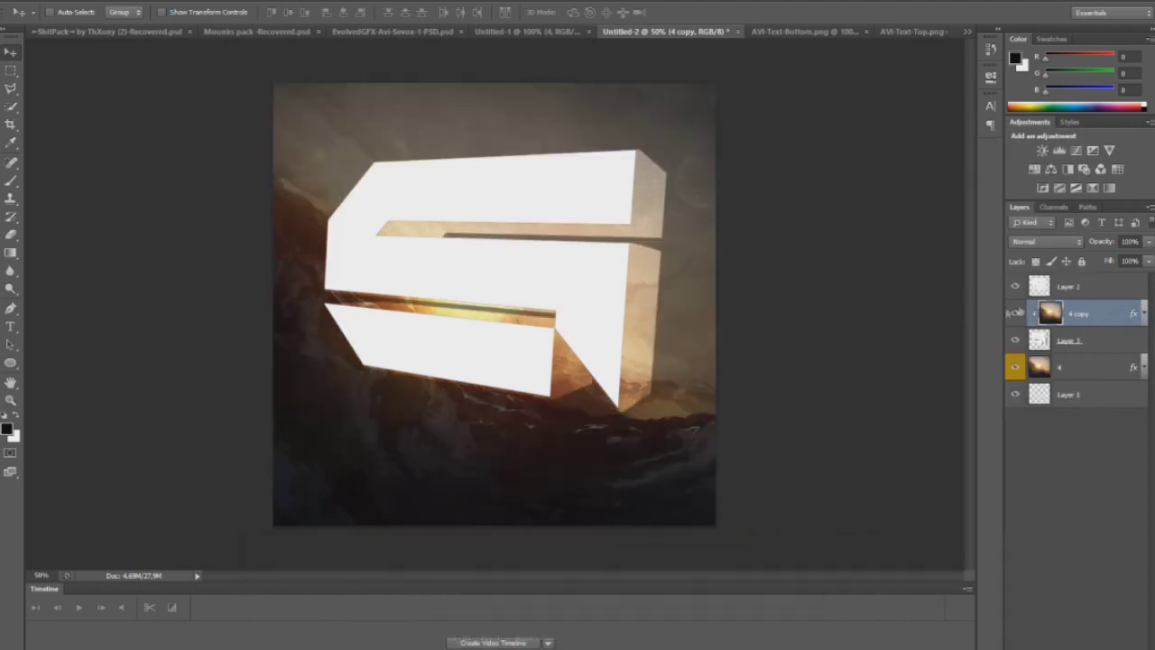
{"action": "left_click", "coordinate": [1095, 340]}
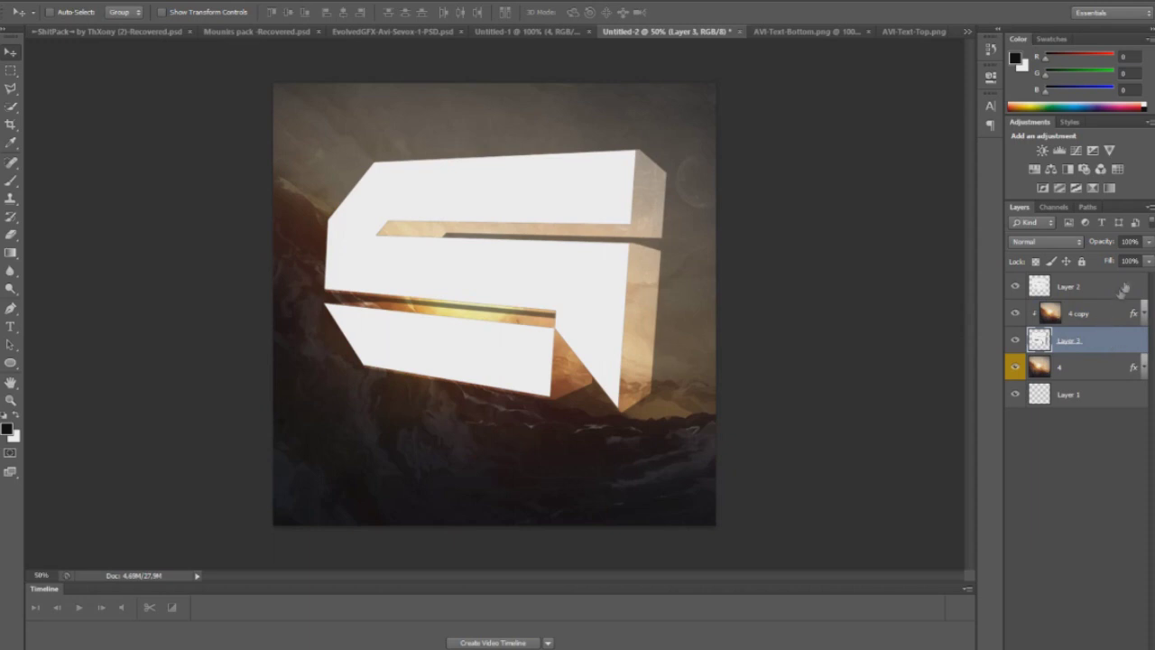
{"action": "left_click", "coordinate": [1090, 318]}
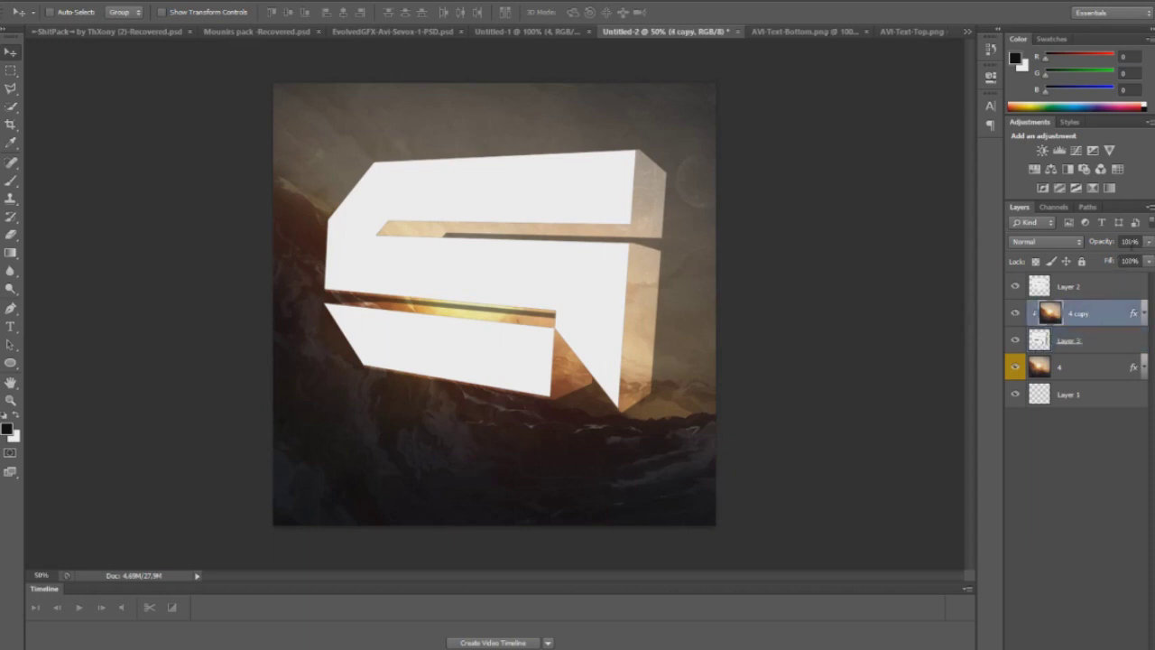
{"action": "mouse_move", "coordinate": [1108, 242]}
{"action": "left_mouse_down"}
{"action": "mouse_move", "coordinate": [1088, 242]}
{"action": "mouse_move", "coordinate": [1109, 242]}
{"action": "left_mouse_up"}
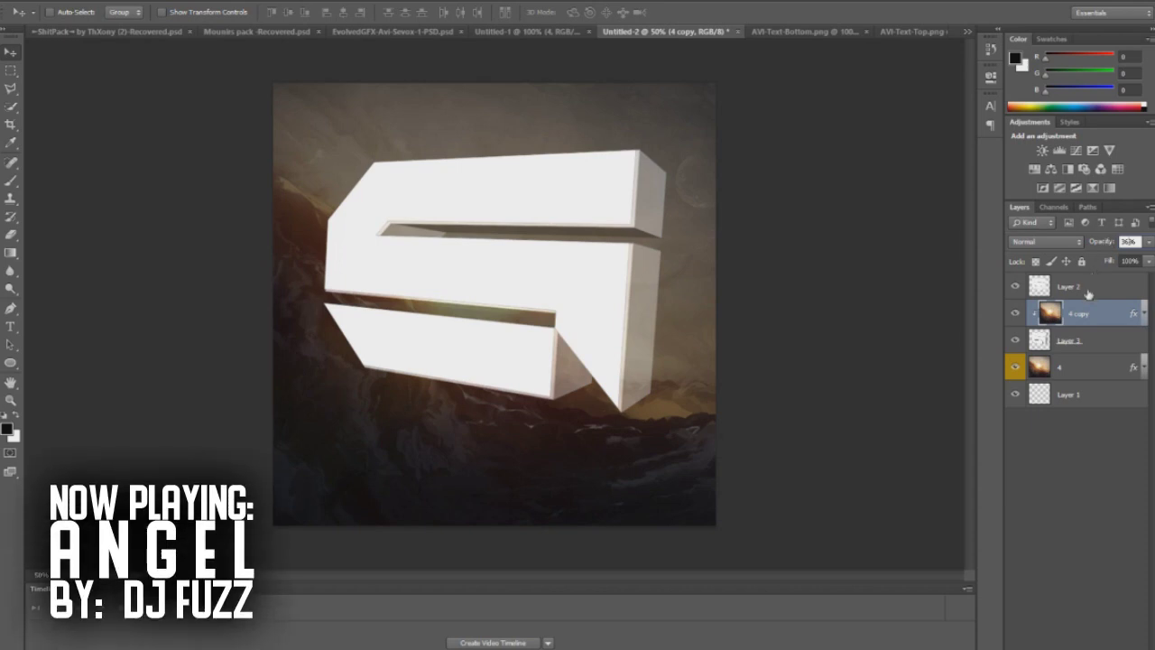
{"action": "type", "text": "100"}
{"action": "key", "text": "Return"}
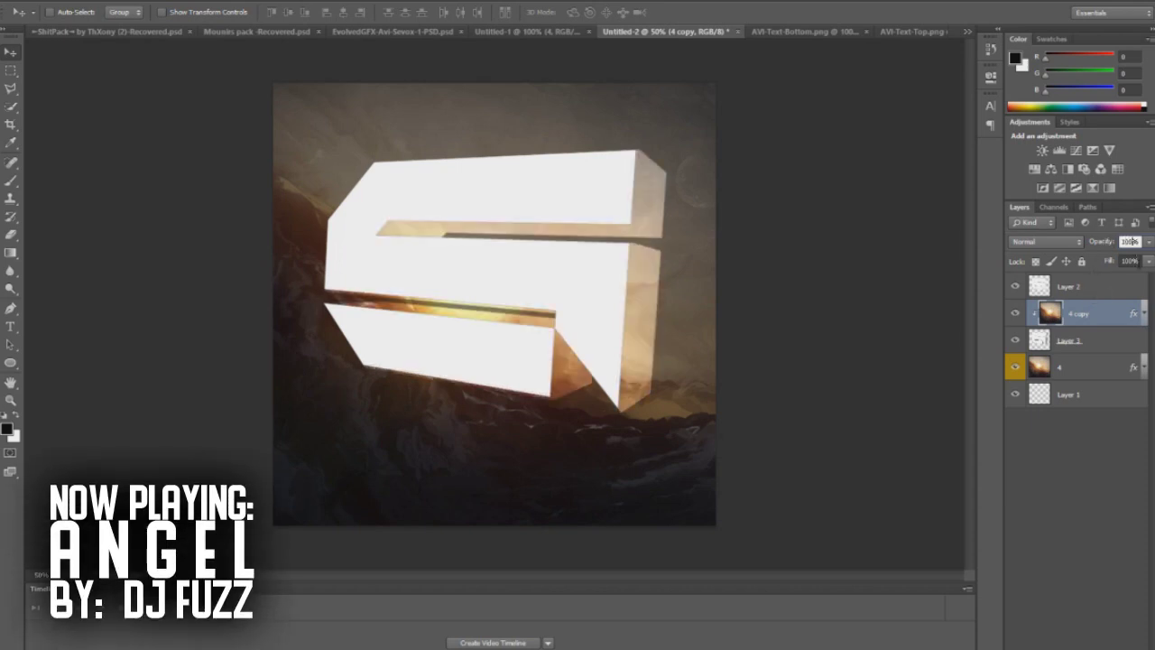
Apply a Satin effect to Layer 3 with 1 px distance, 0 px size and 36% opacity
{"action": "left_click", "coordinate": [1109, 347]}
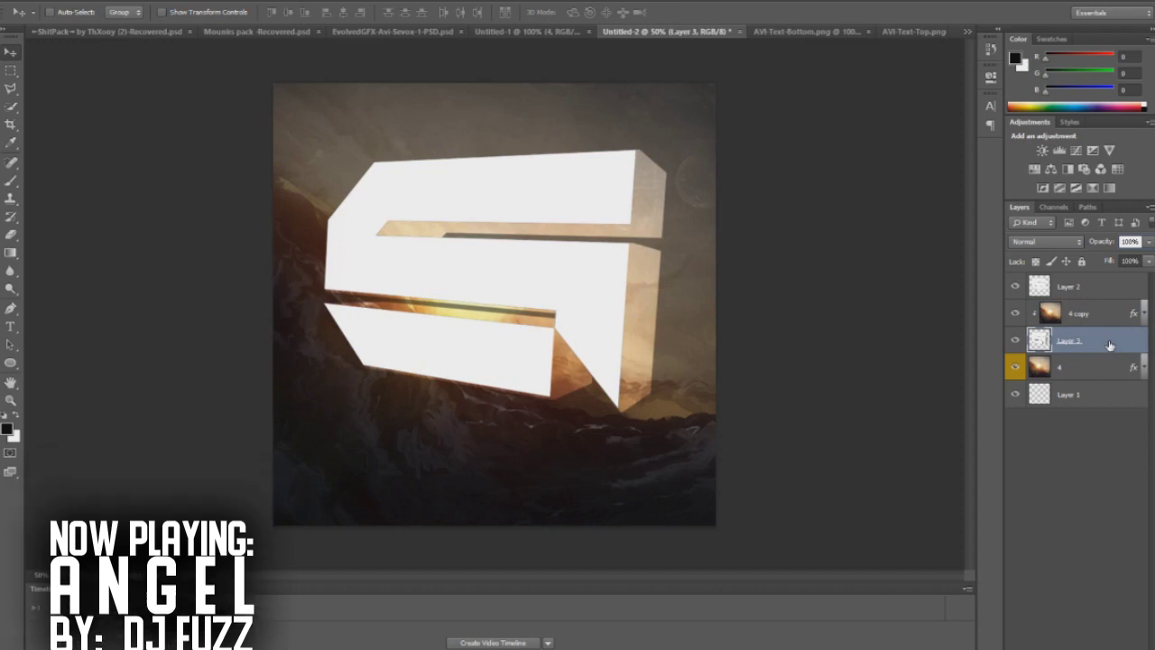
{"action": "double_click", "coordinate": [1110, 343]}
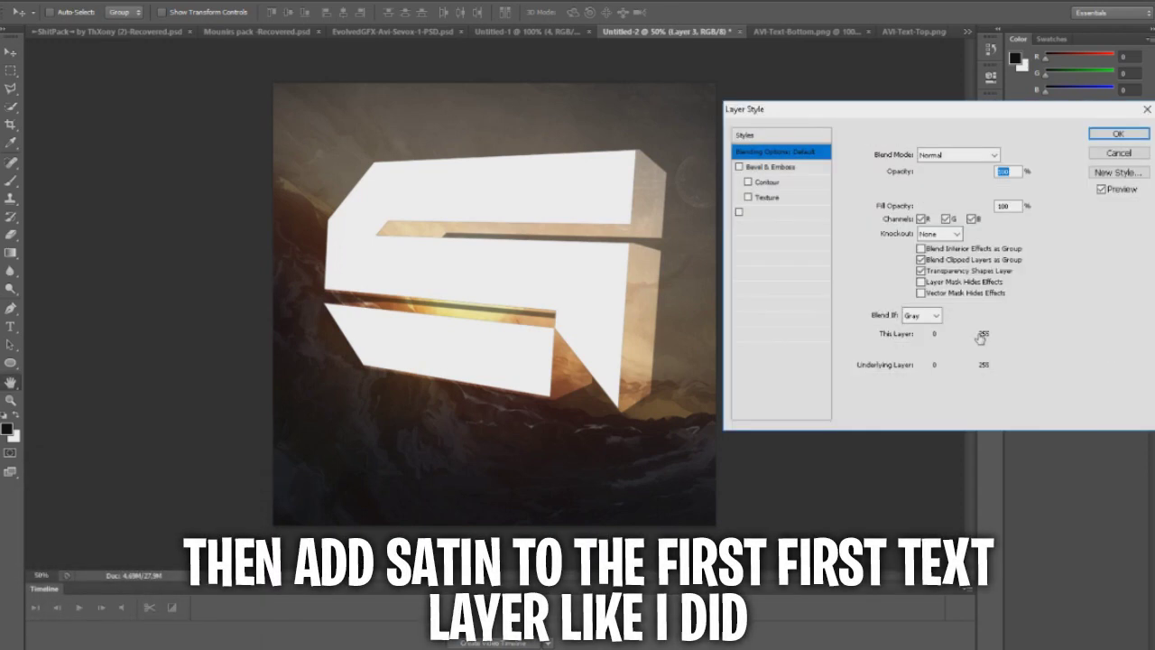
{"action": "left_click", "coordinate": [757, 260]}
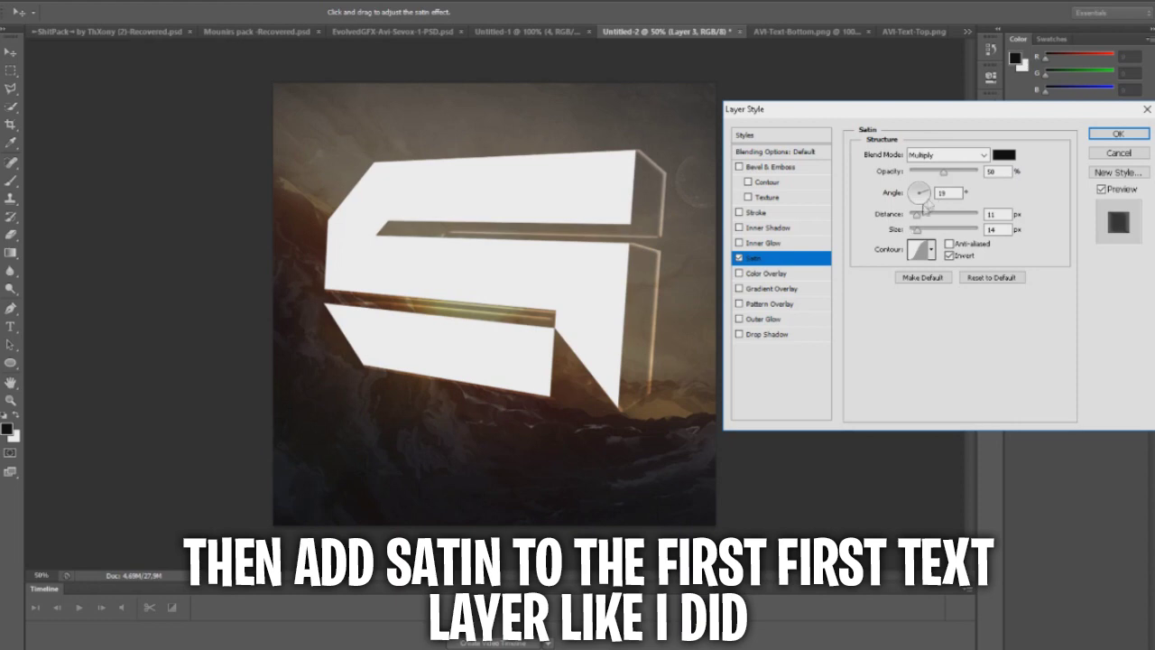
{"action": "left_click_drag", "start_coordinate": [917, 229], "coordinate": [898, 230]}
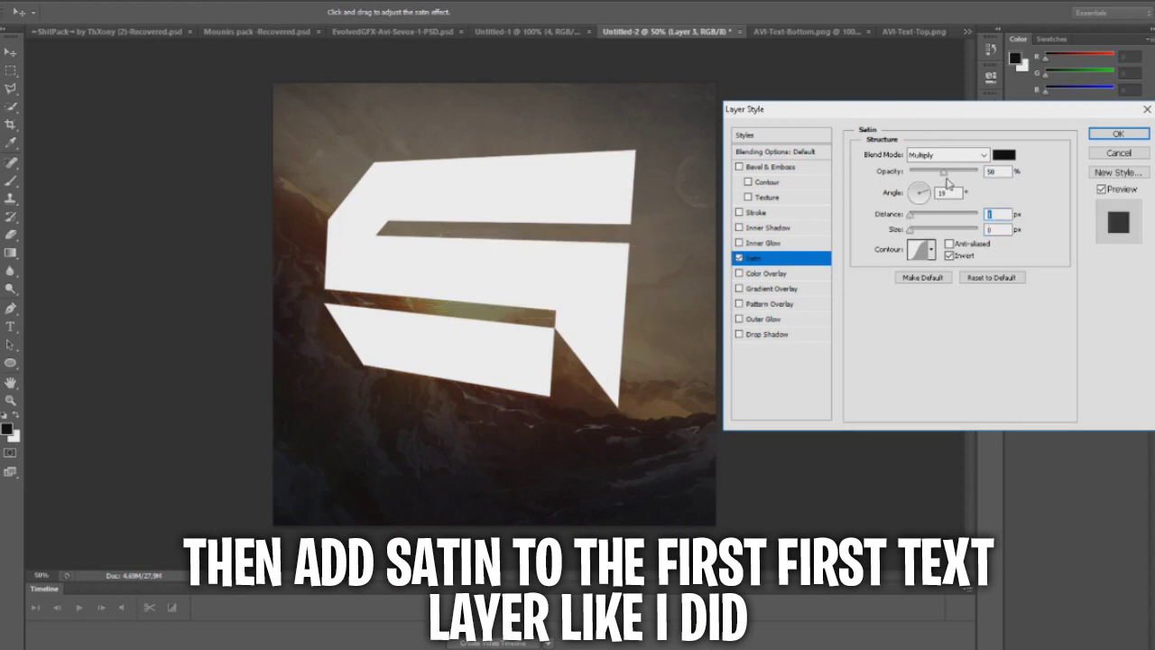
{"action": "left_click_drag", "start_coordinate": [943, 175], "coordinate": [931, 175]}
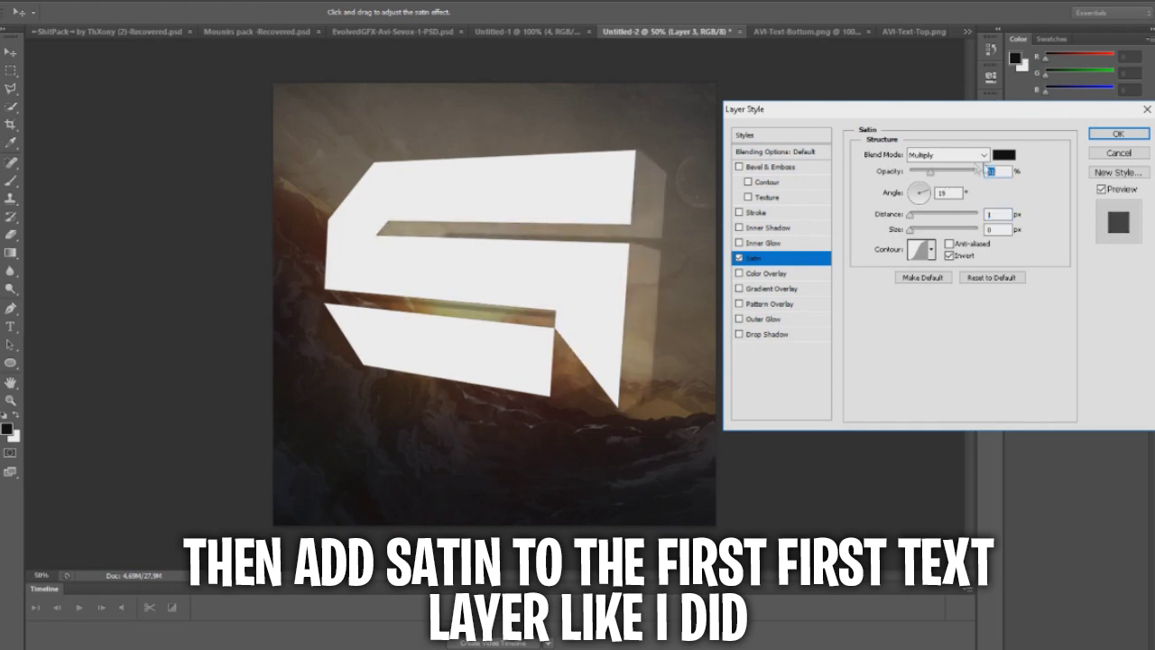
{"action": "type", "text": "36"}
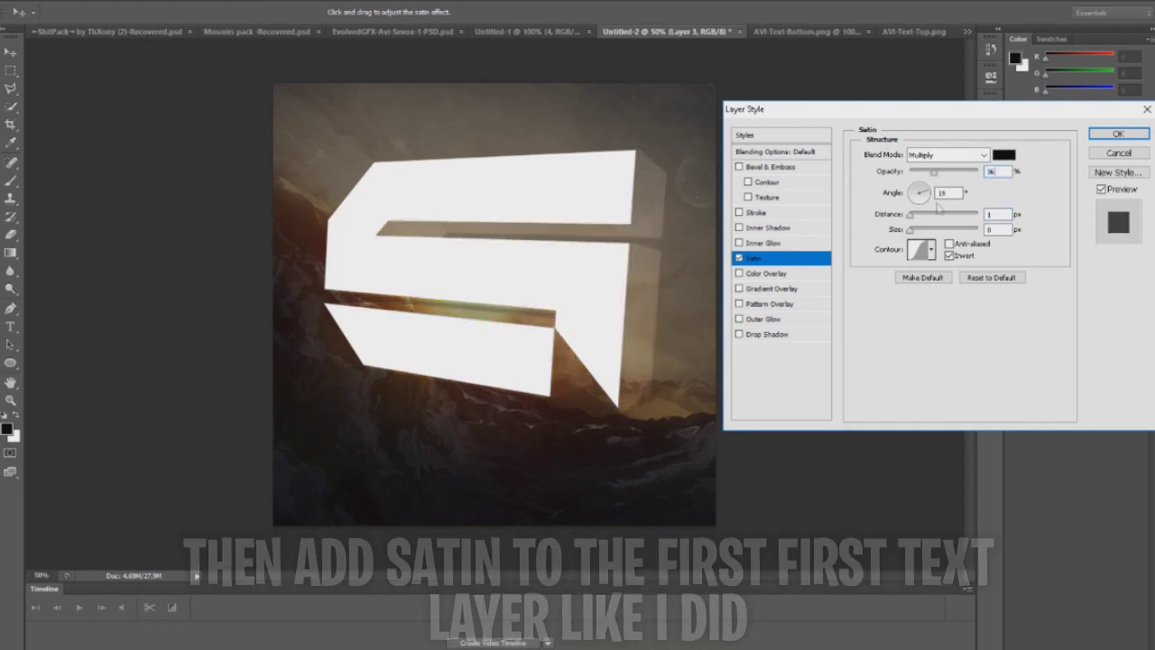
Add a white Inner Glow to Layer 3 with 100% opacity, 98 px size and Overlay blend mode
{"action": "left_click", "coordinate": [738, 244]}
{"action": "left_click", "coordinate": [762, 243]}
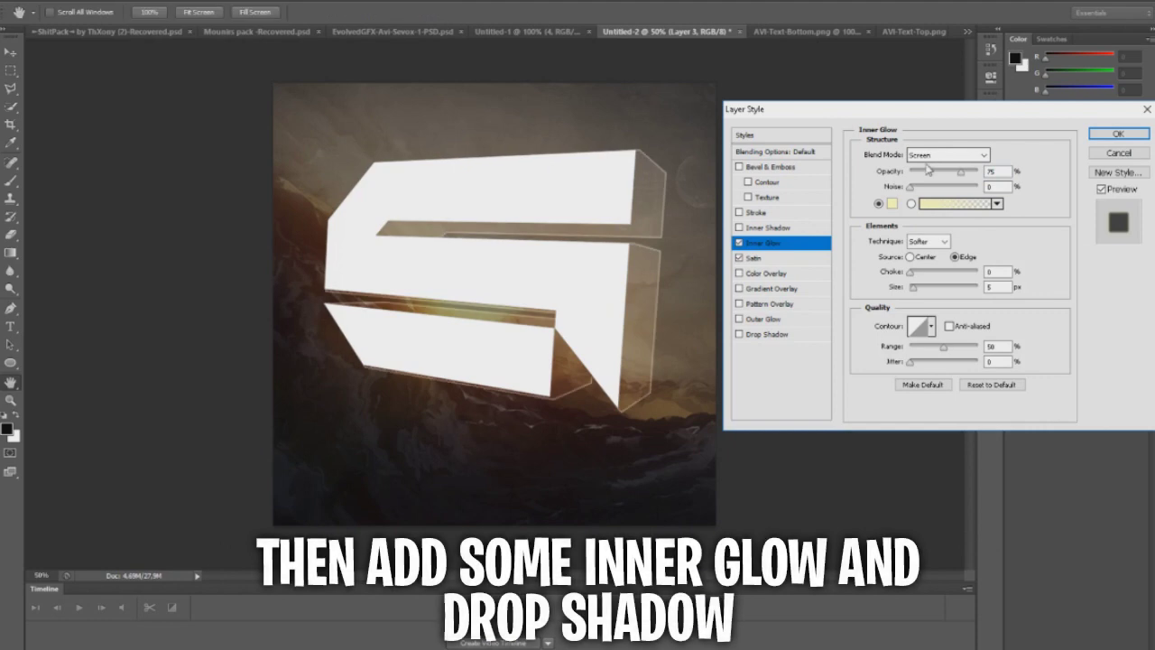
{"action": "left_click", "coordinate": [894, 205]}
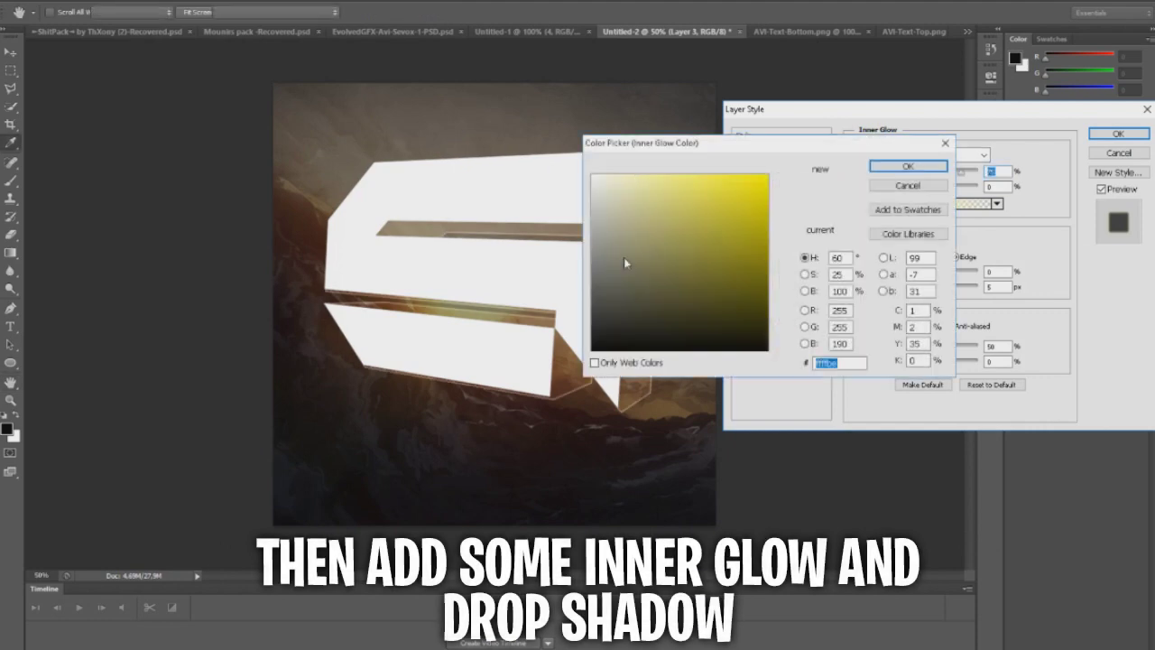
{"action": "left_click", "coordinate": [557, 171]}
{"action": "left_click", "coordinate": [908, 166]}
{"action": "left_click_drag", "start_coordinate": [889, 170], "coordinate": [911, 170]}
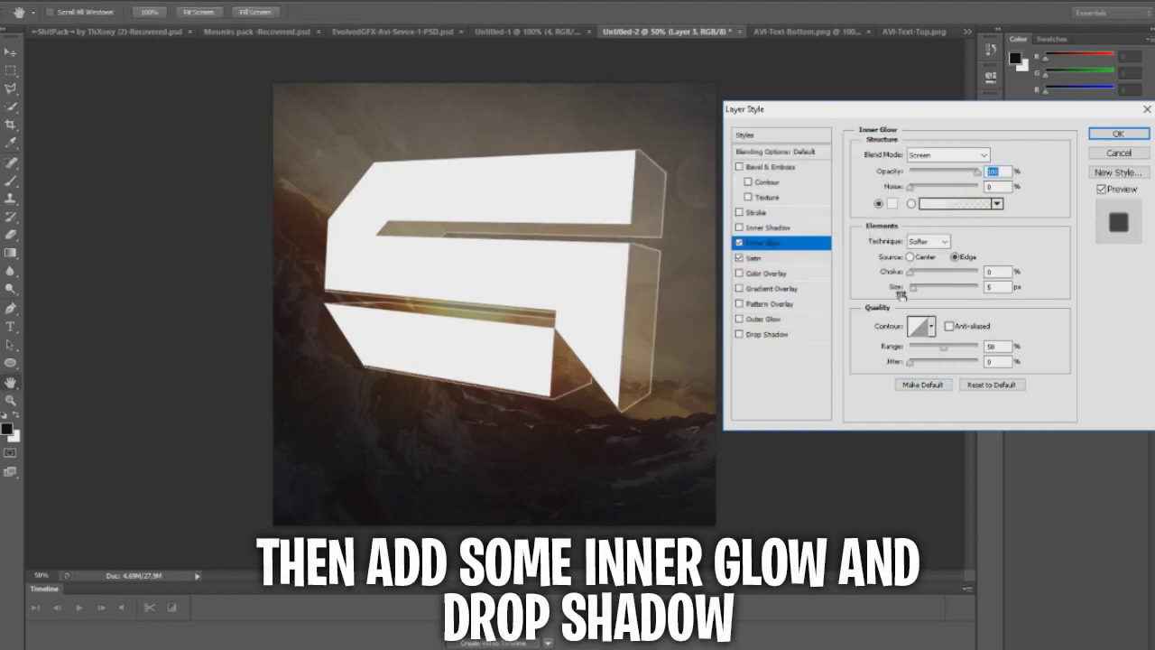
{"action": "left_click_drag", "start_coordinate": [918, 288], "coordinate": [939, 288]}
{"action": "left_click", "coordinate": [943, 164]}
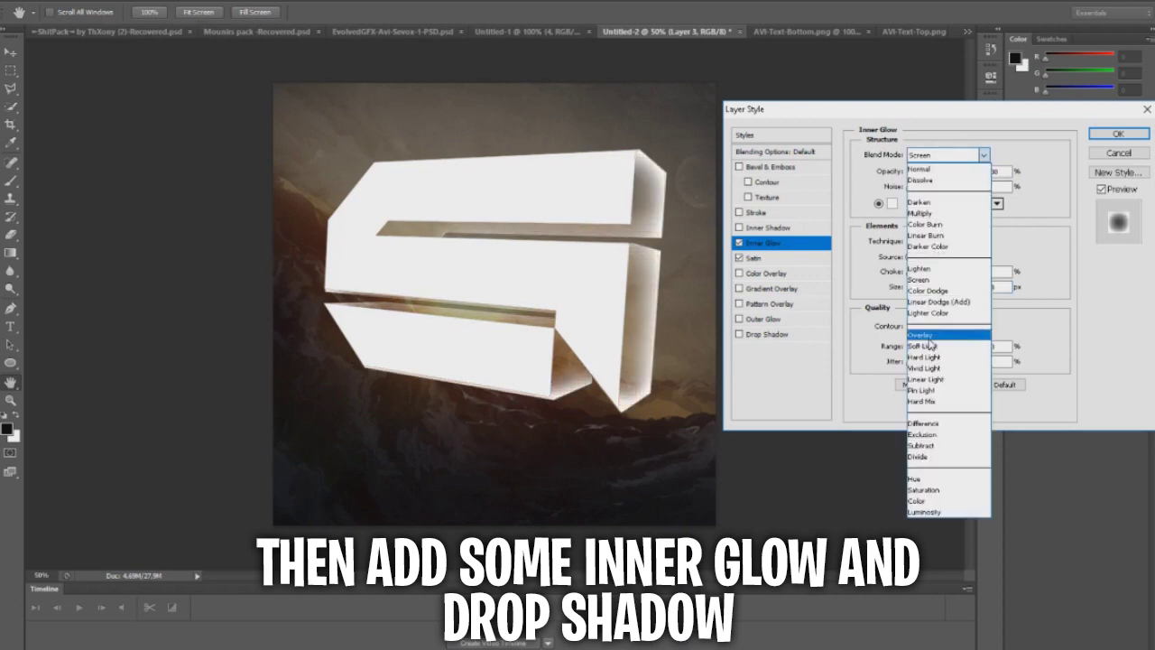
{"action": "left_click", "coordinate": [939, 342]}
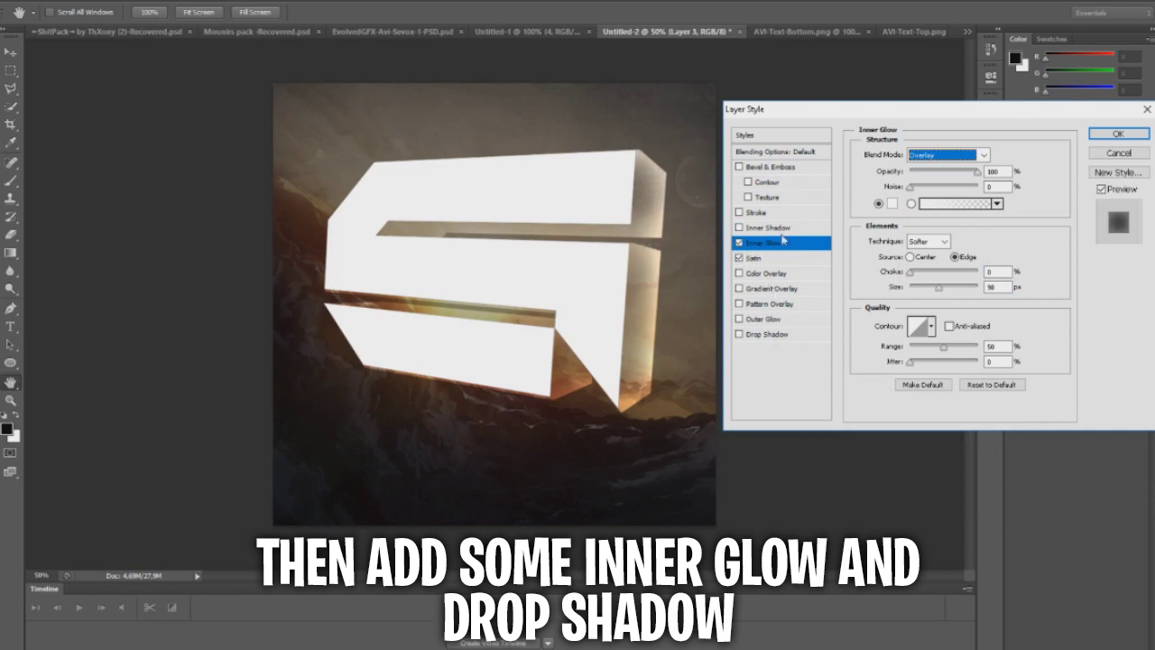
Add a Drop Shadow to Layer 3 with 100% opacity, 0 px distance, 5% spread and an enlarged size, and apply the layer style
{"action": "left_click", "coordinate": [765, 335]}
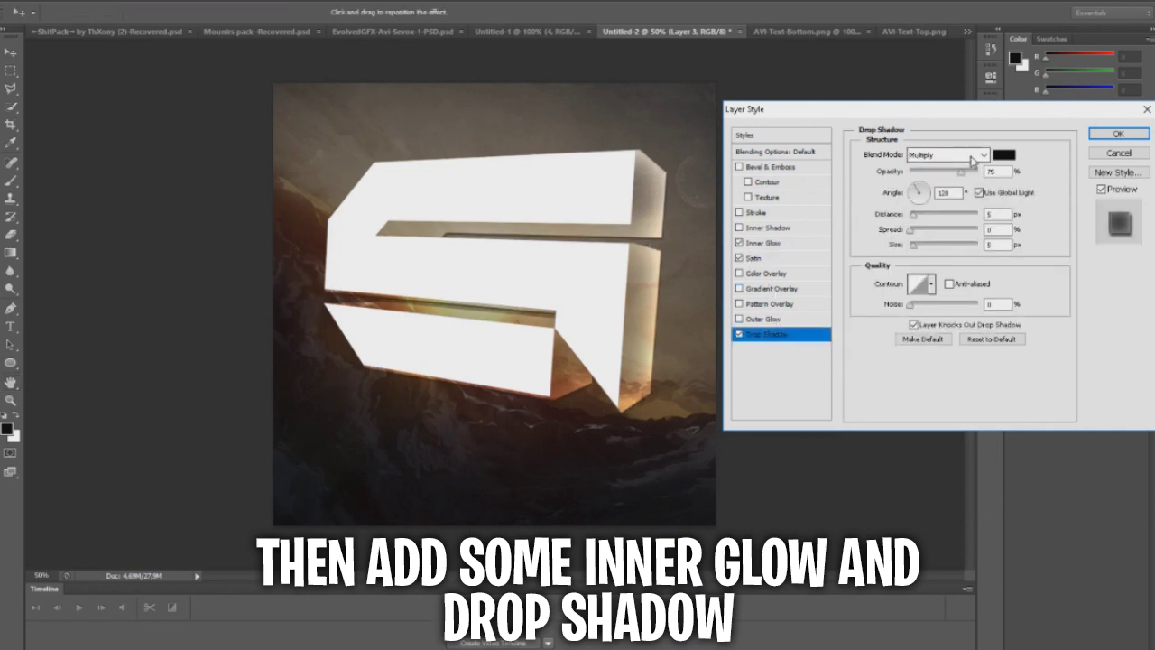
{"action": "left_click_drag", "start_coordinate": [961, 172], "coordinate": [1017, 183]}
{"action": "left_click_drag", "start_coordinate": [913, 215], "coordinate": [895, 215]}
{"action": "left_click_drag", "start_coordinate": [1006, 230], "coordinate": [940, 245]}
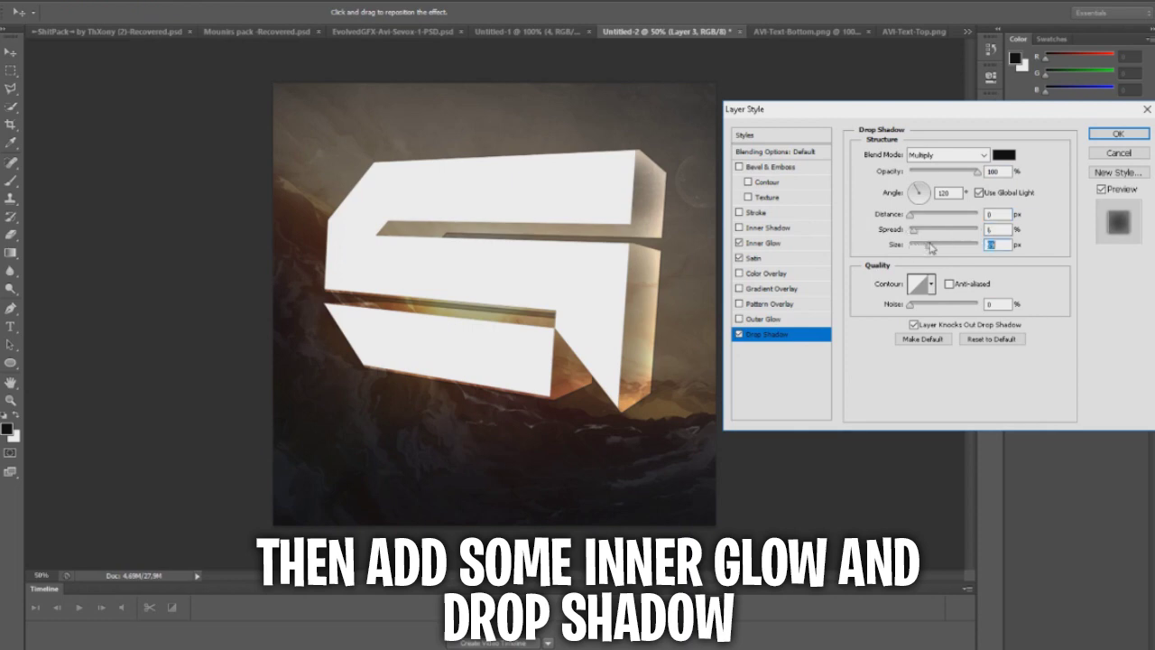
{"action": "left_click", "coordinate": [1119, 133]}
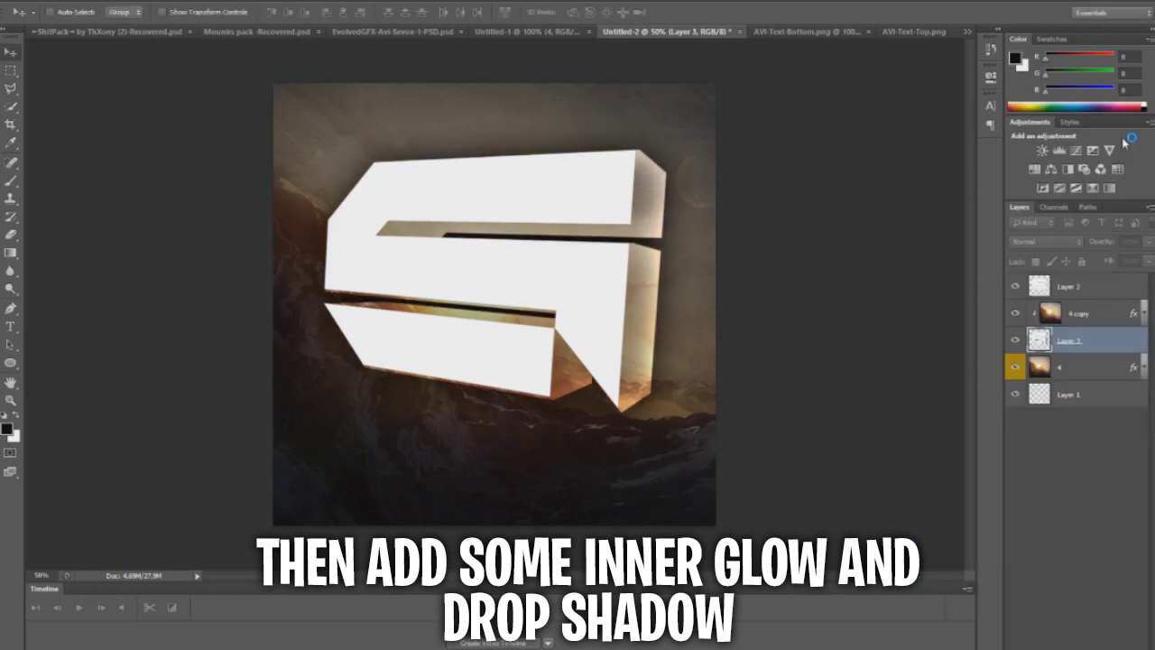
Duplicate the 4 copy layer, move the duplicate directly above Layer 2 and clip it to that layer with a clipping mask
{"action": "left_click", "coordinate": [1108, 298]}
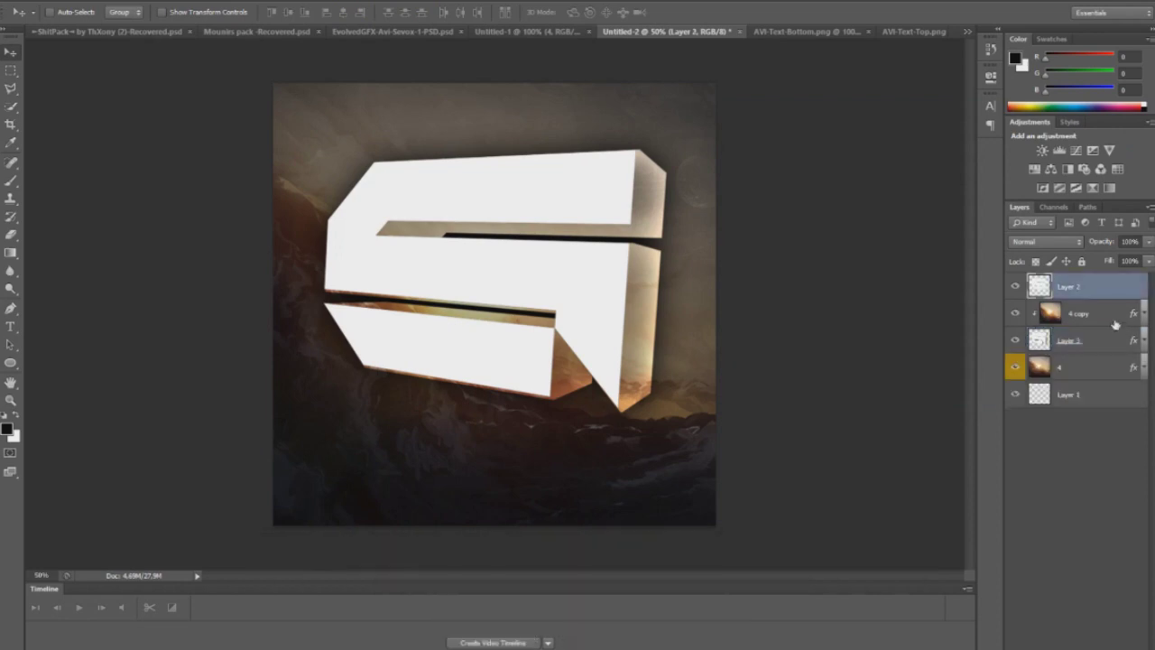
{"action": "left_click", "coordinate": [1106, 321]}
{"action": "key", "text": "ctrl+j"}
{"action": "left_click_drag", "start_coordinate": [1106, 321], "coordinate": [1078, 282]}
{"action": "right_click", "coordinate": [1074, 285]}
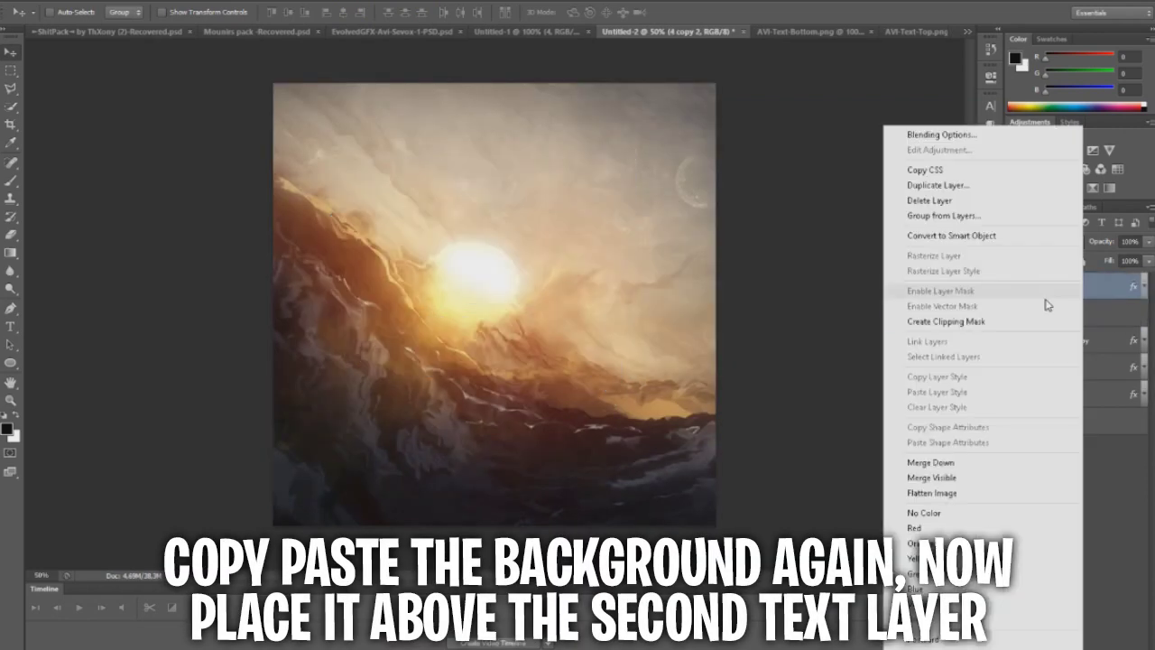
{"action": "left_click", "coordinate": [943, 321]}
Apply a Satin effect to Layer 2 with Overlay blend mode and 36% opacity
{"action": "left_click", "coordinate": [1125, 315]}
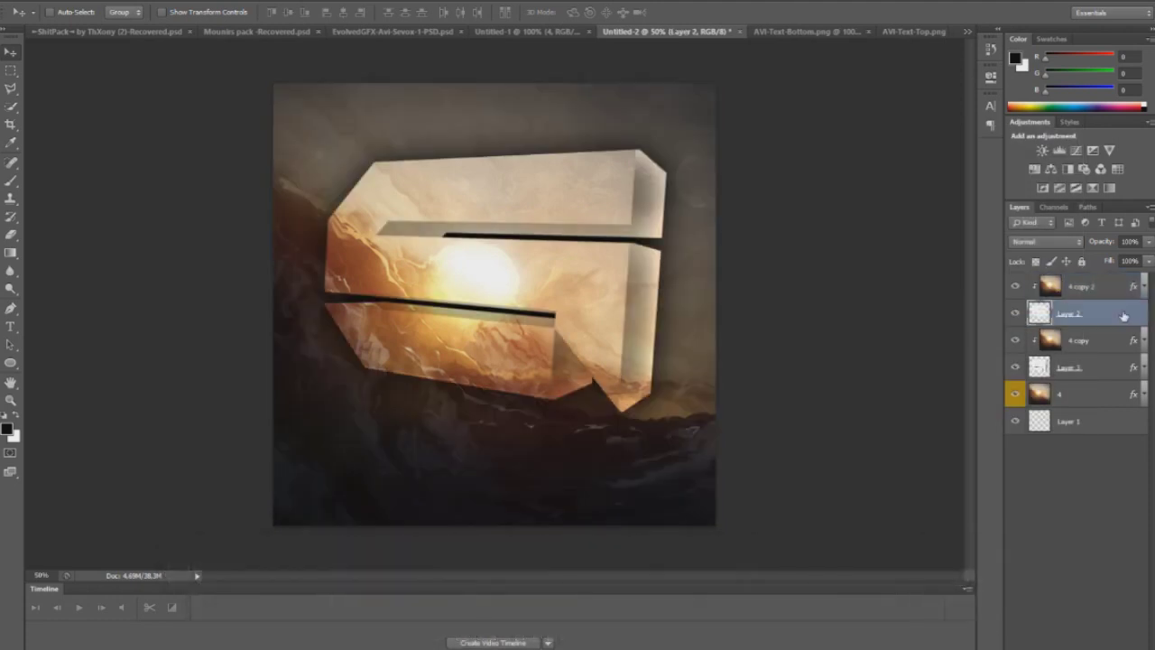
{"action": "double_click", "coordinate": [1124, 315]}
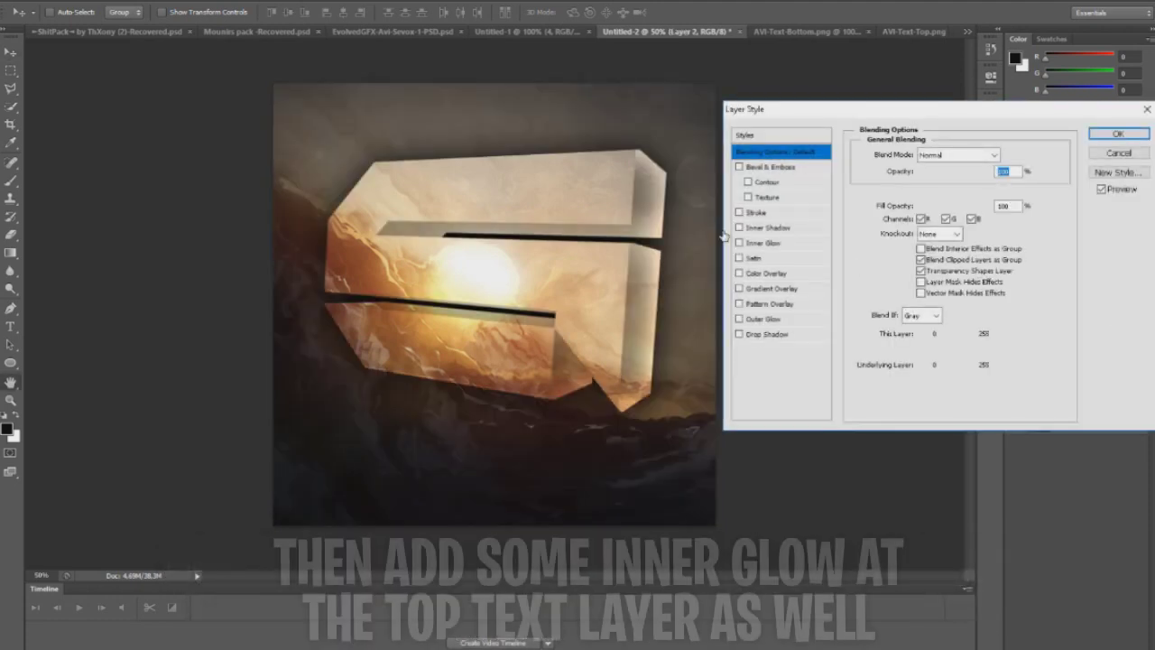
{"action": "left_click", "coordinate": [768, 260]}
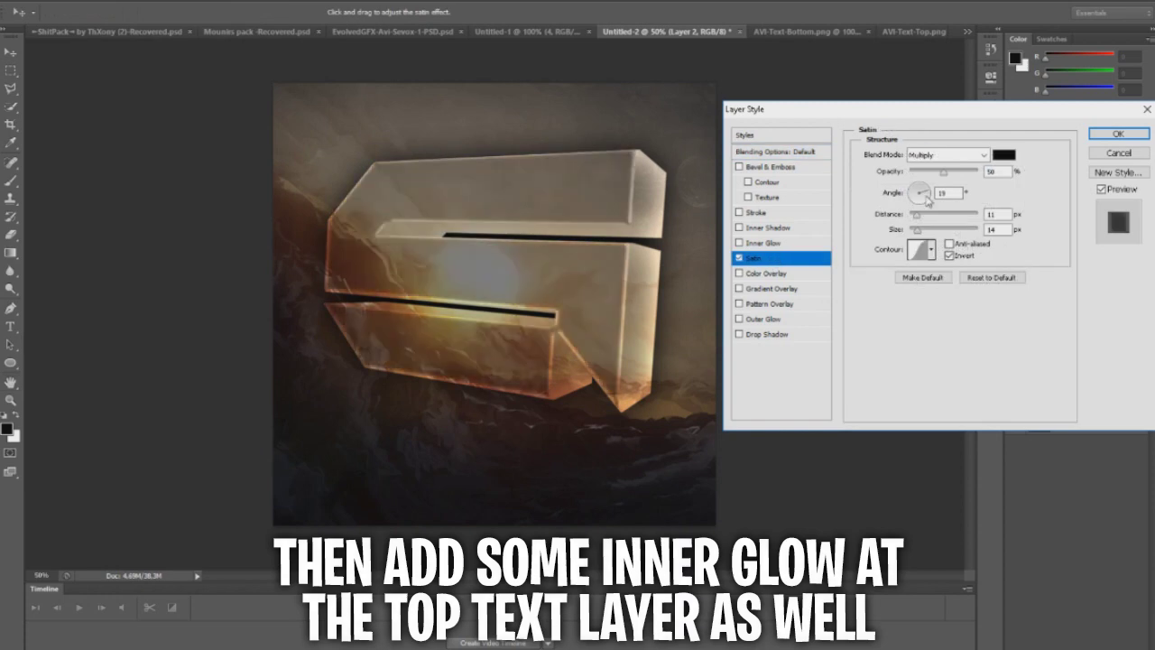
{"action": "left_click", "coordinate": [940, 159]}
{"action": "left_click", "coordinate": [926, 335]}
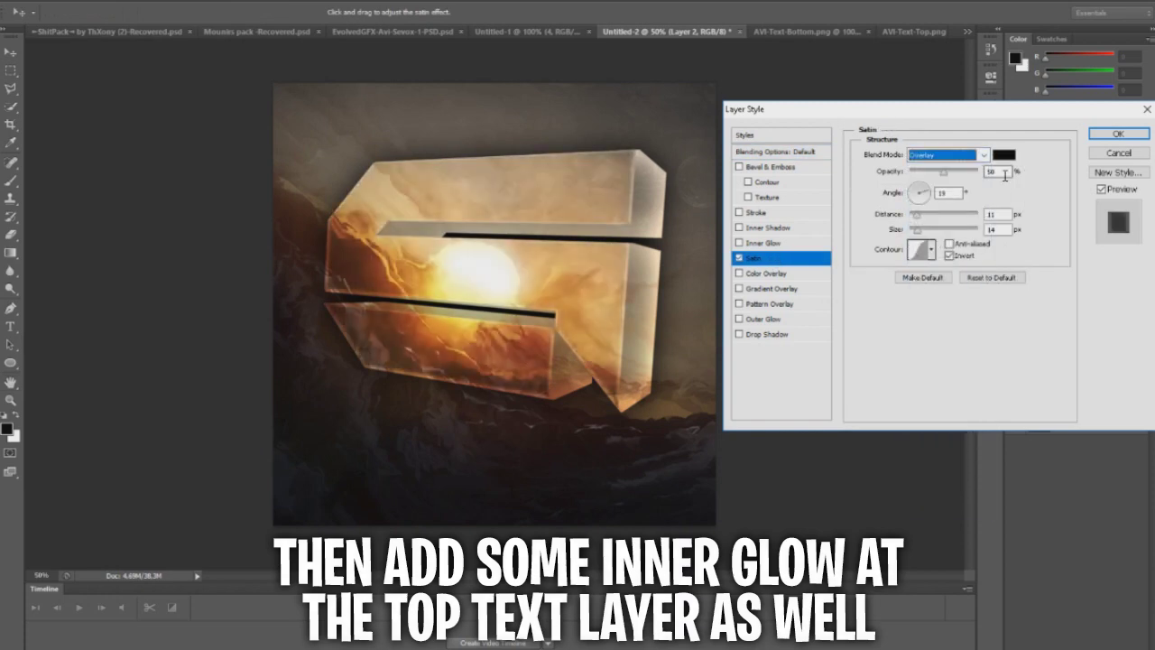
{"action": "left_click_drag", "start_coordinate": [1006, 172], "coordinate": [981, 172]}
{"action": "type", "text": "36"}
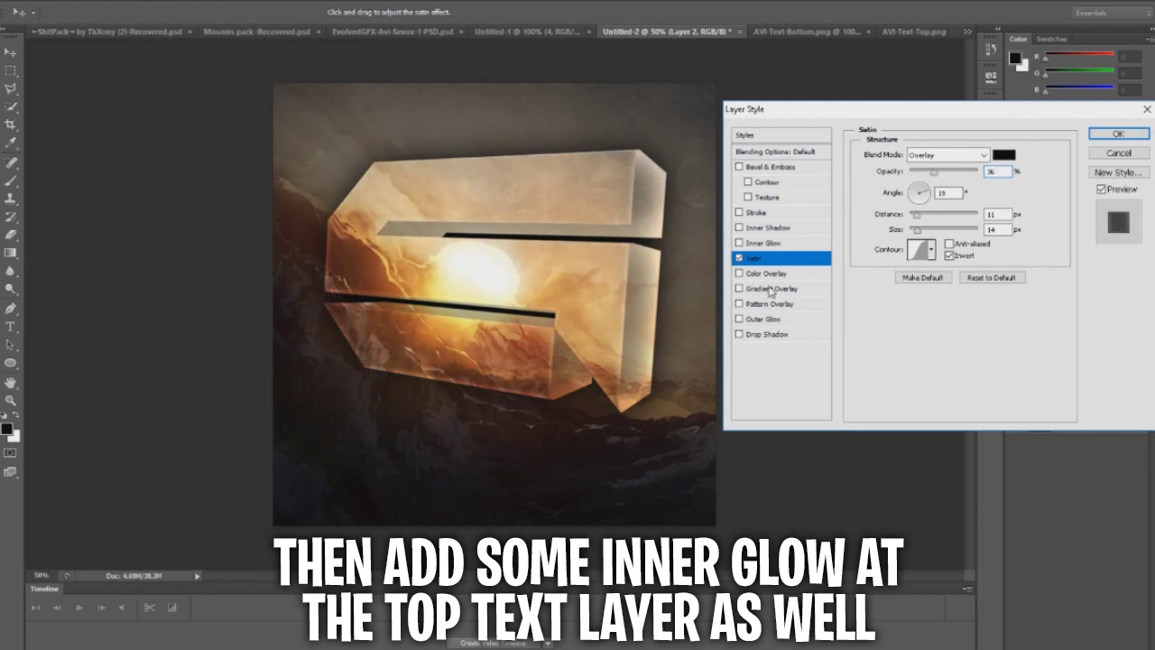
Add a white Inner Glow to Layer 2 with 100% opacity, 90 px size and Overlay blend mode, and apply the layer style
{"action": "left_click", "coordinate": [776, 245]}
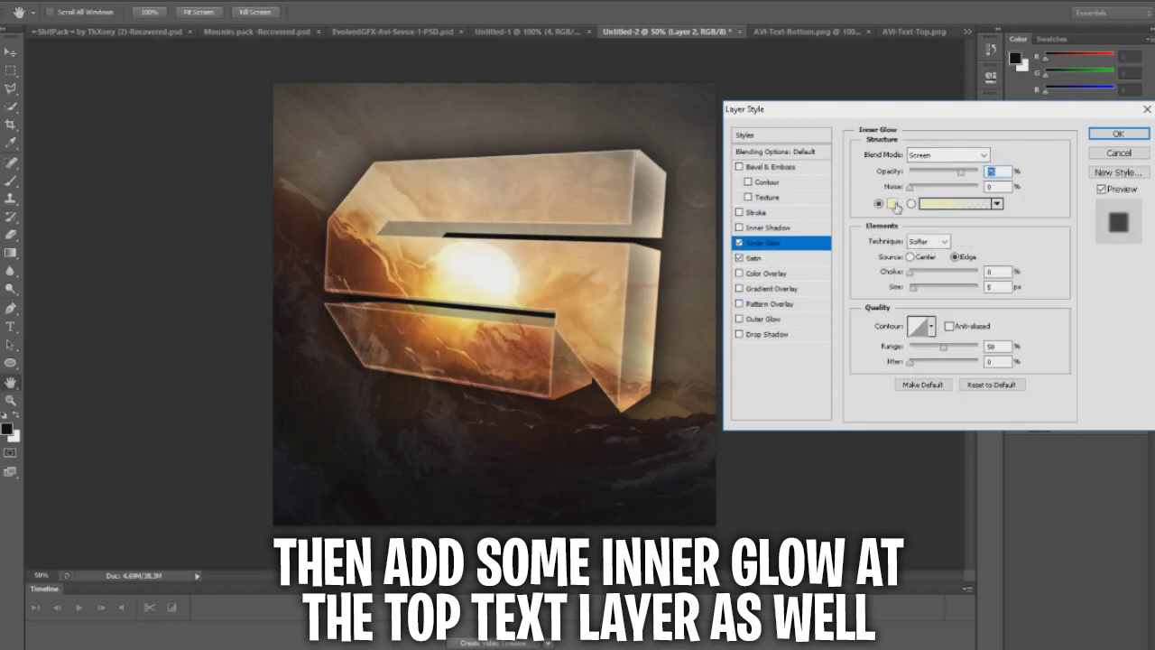
{"action": "left_click", "coordinate": [892, 203]}
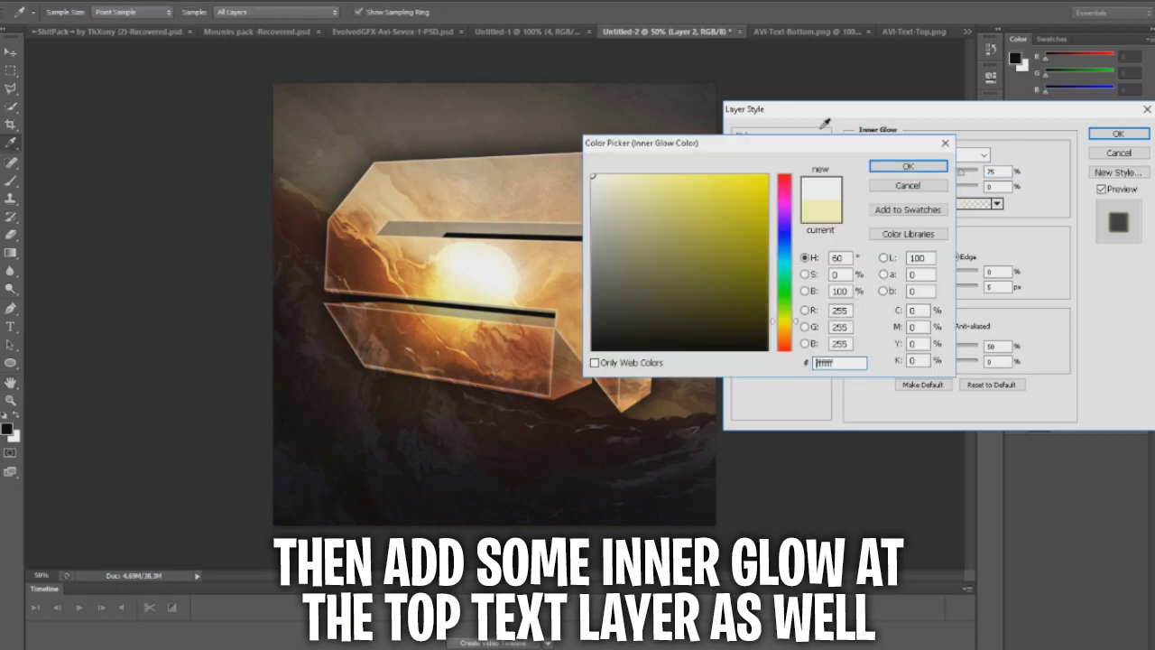
{"action": "left_click", "coordinate": [912, 166]}
{"action": "left_click_drag", "start_coordinate": [967, 171], "coordinate": [979, 171]}
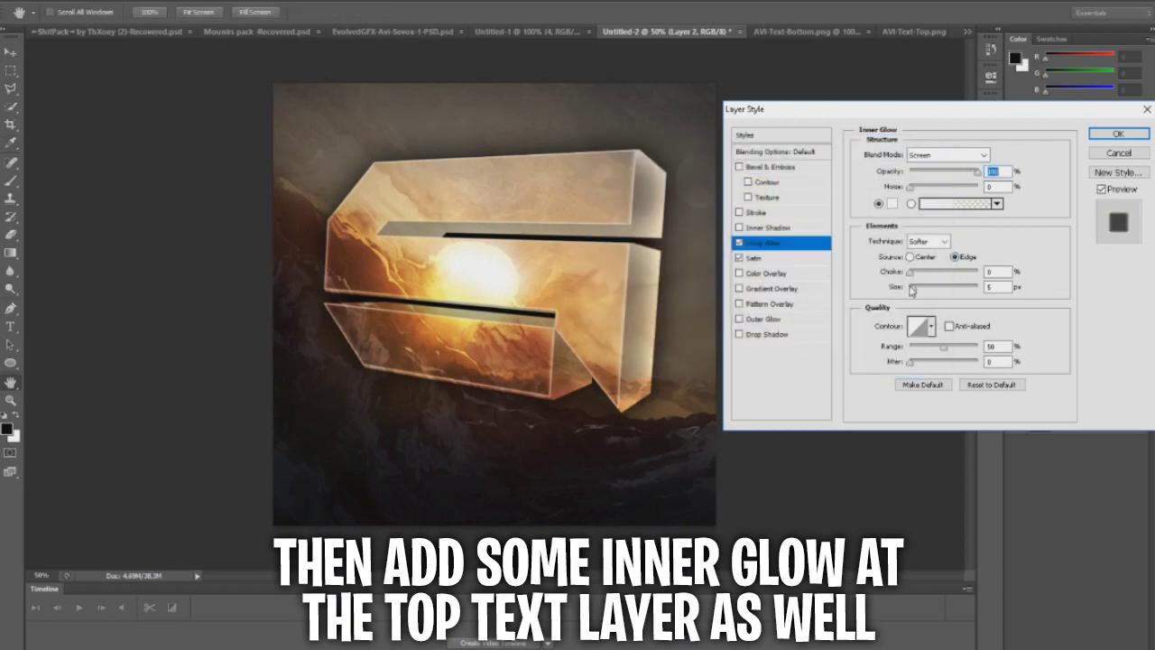
{"action": "left_click_drag", "start_coordinate": [912, 289], "coordinate": [937, 290]}
{"action": "left_click", "coordinate": [947, 155]}
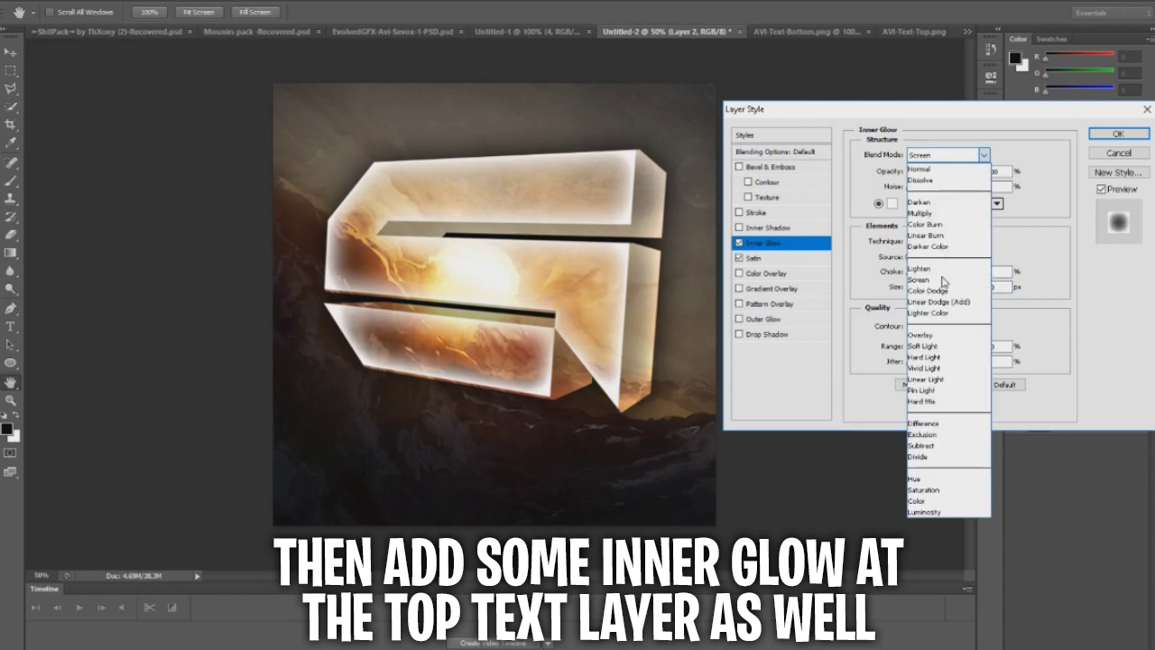
{"action": "left_click", "coordinate": [920, 336]}
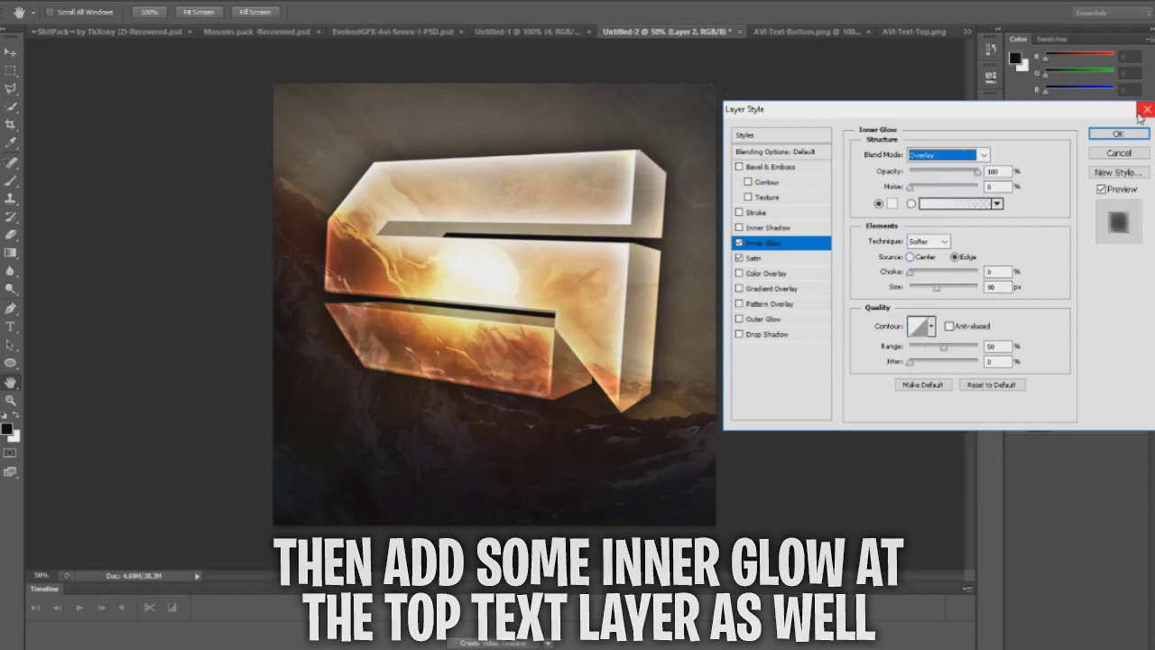
{"action": "key", "text": "Return"}
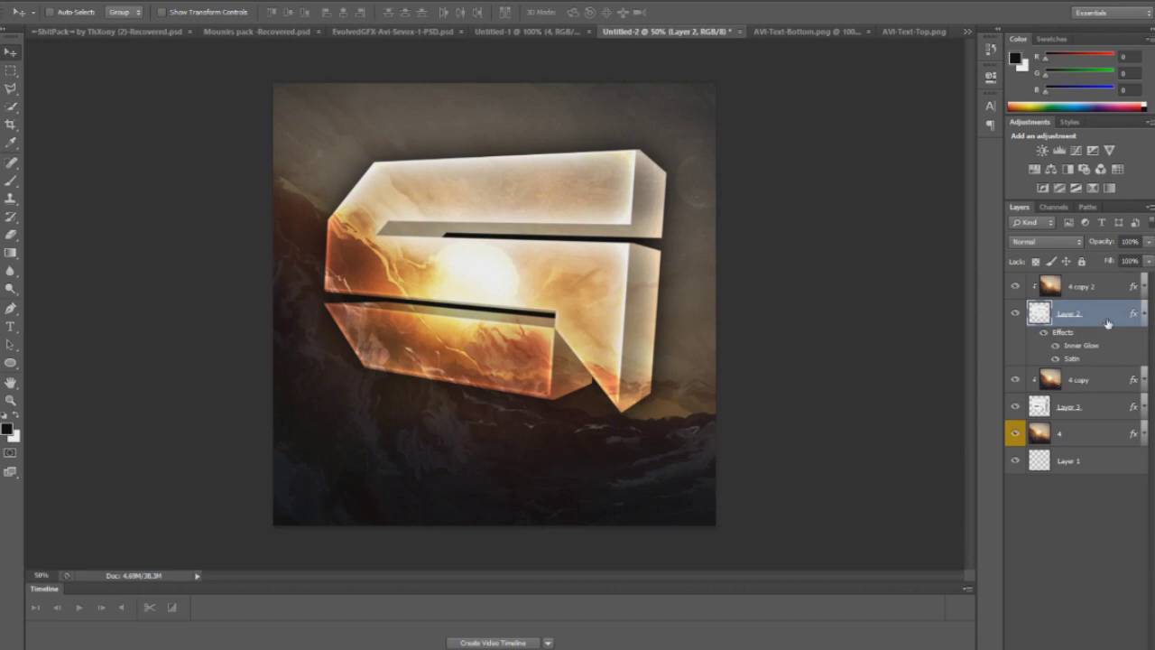
Create a new layer above the 4 copy 2 layer and set the soft brush size to 999 px
{"action": "left_click", "coordinate": [1091, 287]}
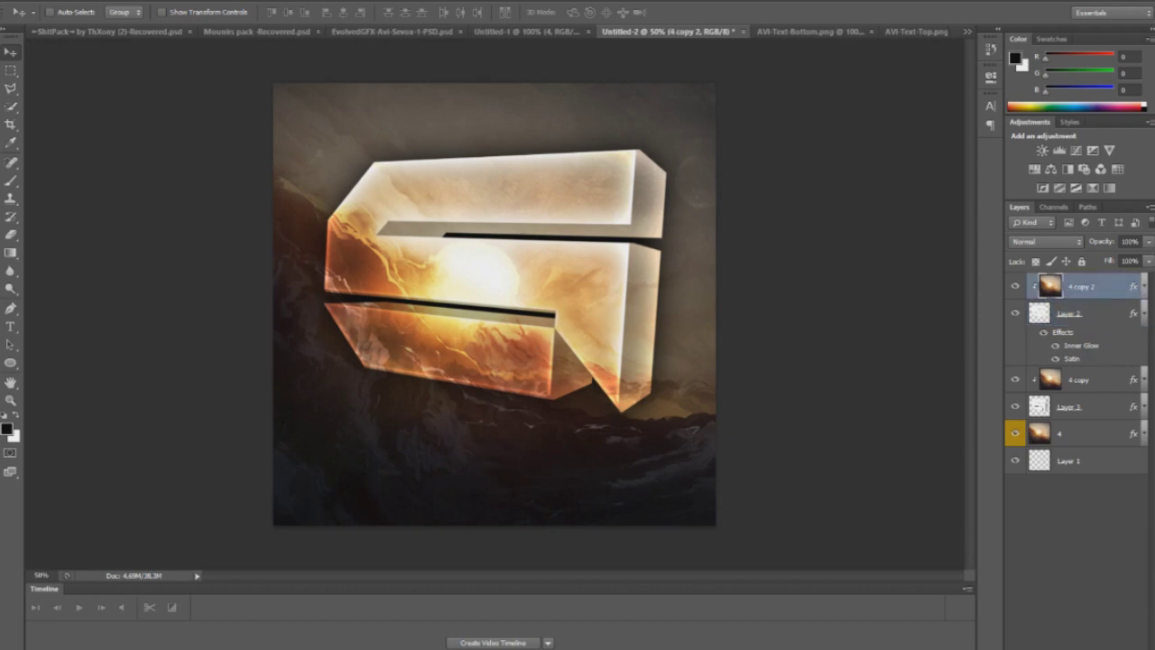
{"action": "key", "text": "ctrl+shift+alt+n"}
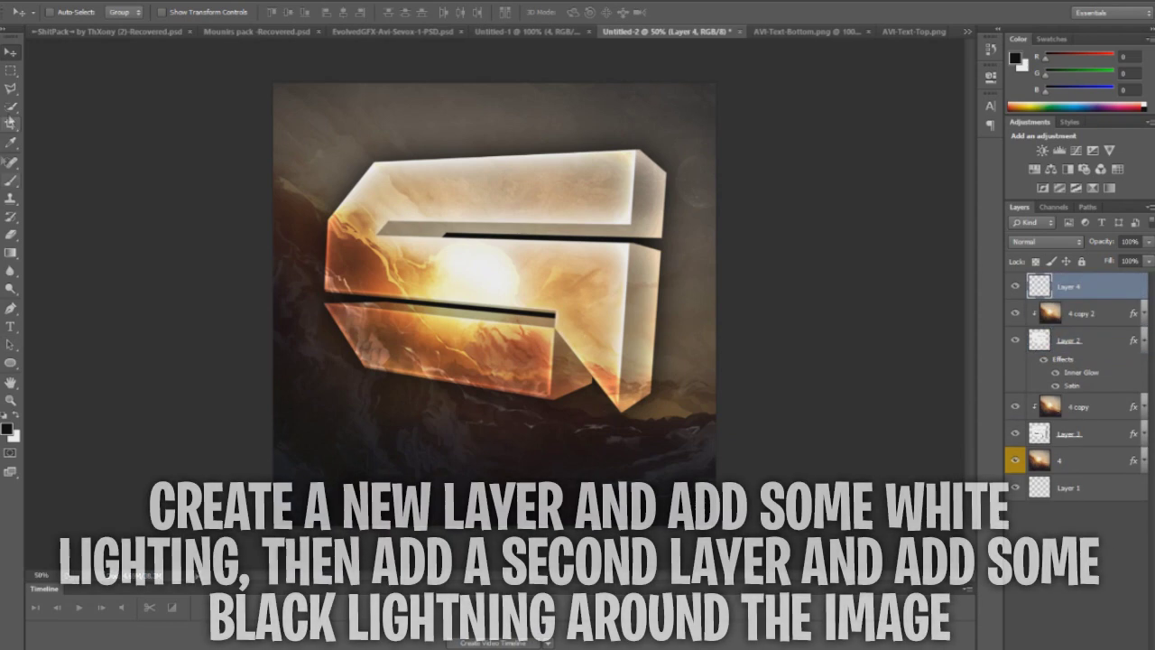
{"action": "left_click", "coordinate": [12, 180]}
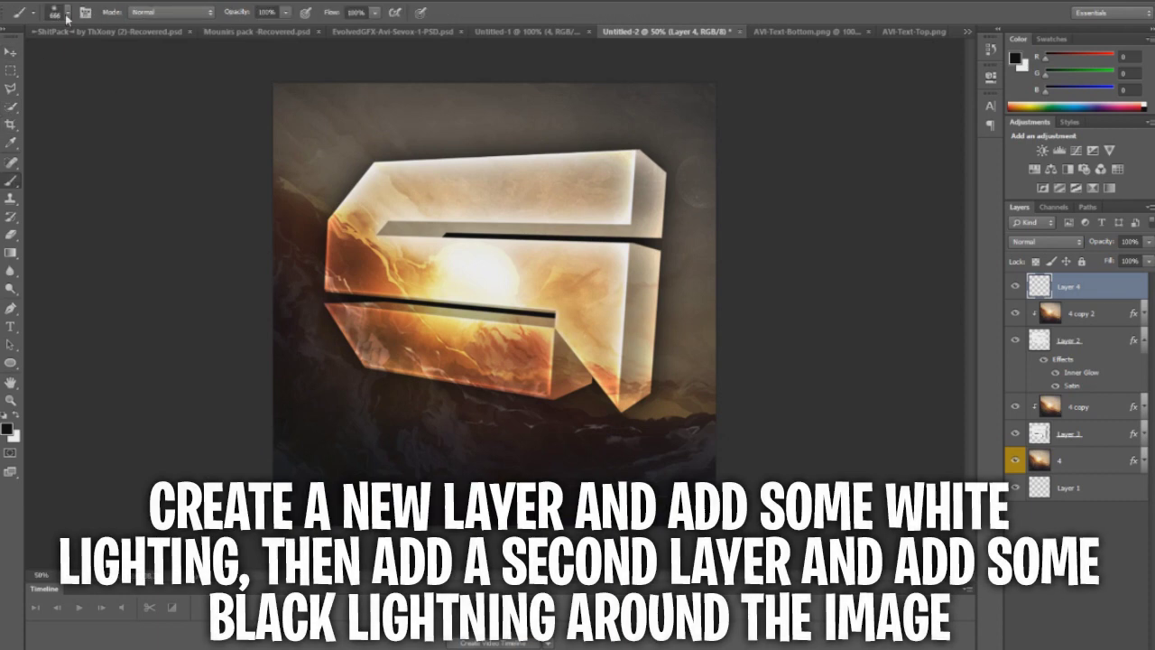
{"action": "left_click", "coordinate": [67, 15]}
{"action": "type", "text": "999"}
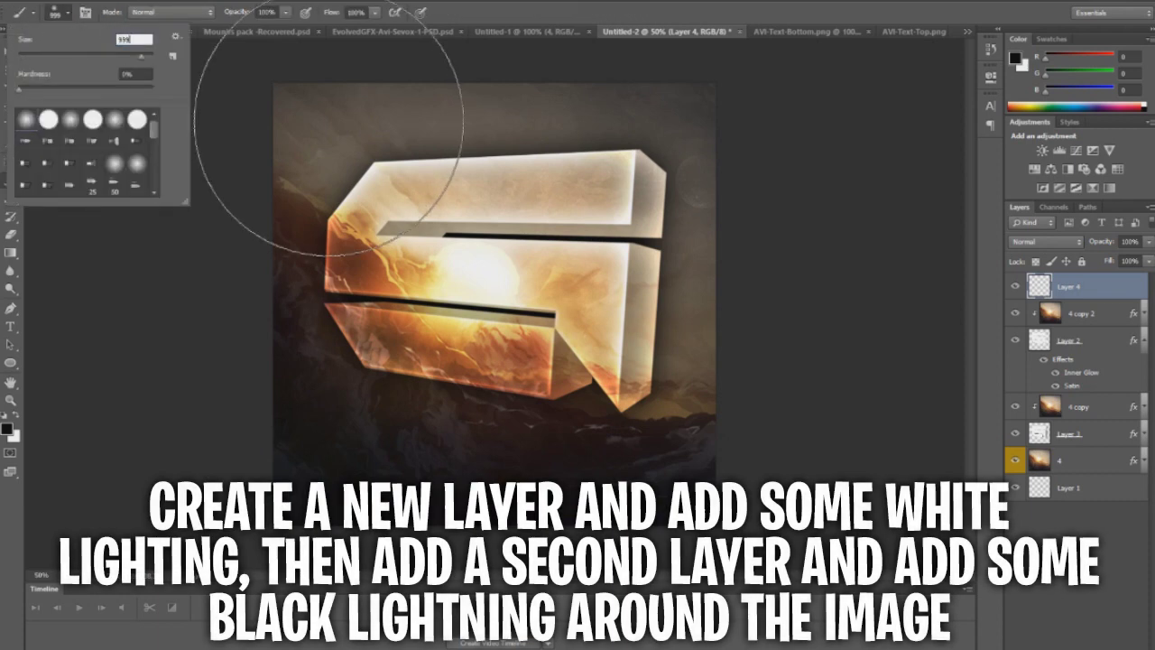
{"action": "key", "text": "Return"}
Set the foreground colour to white (ffffff) and paint one soft light spot at the canvas's upper centre and one at its lower centre
{"action": "left_click", "coordinate": [1015, 58]}
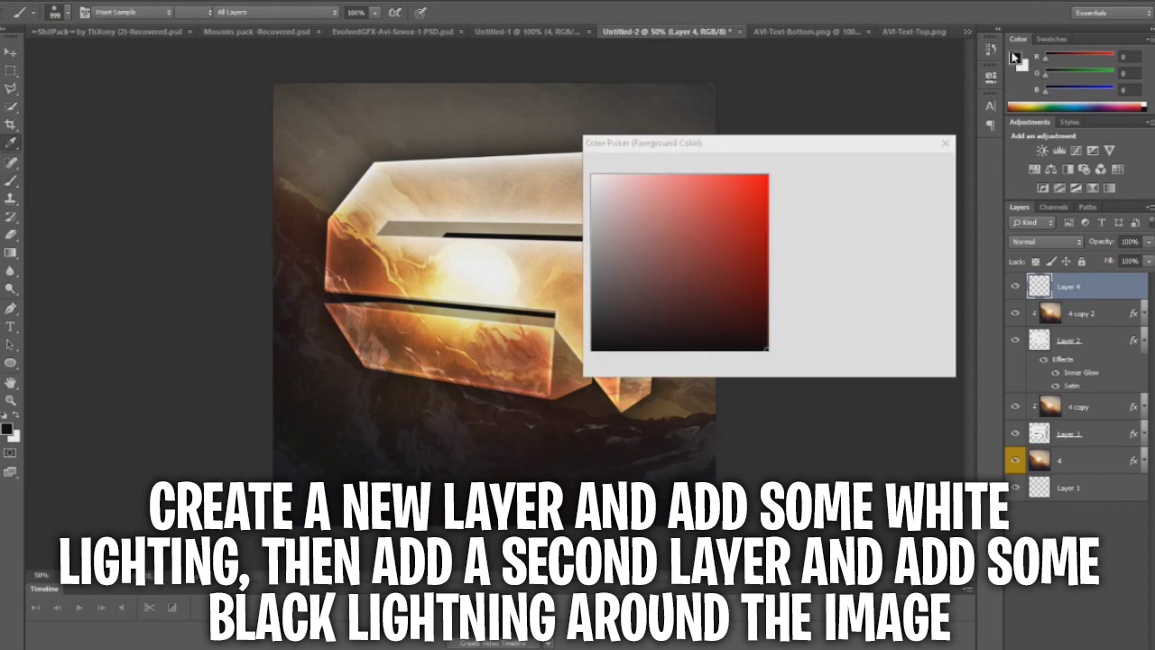
{"action": "type", "text": "ffffff"}
{"action": "left_click", "coordinate": [893, 175]}
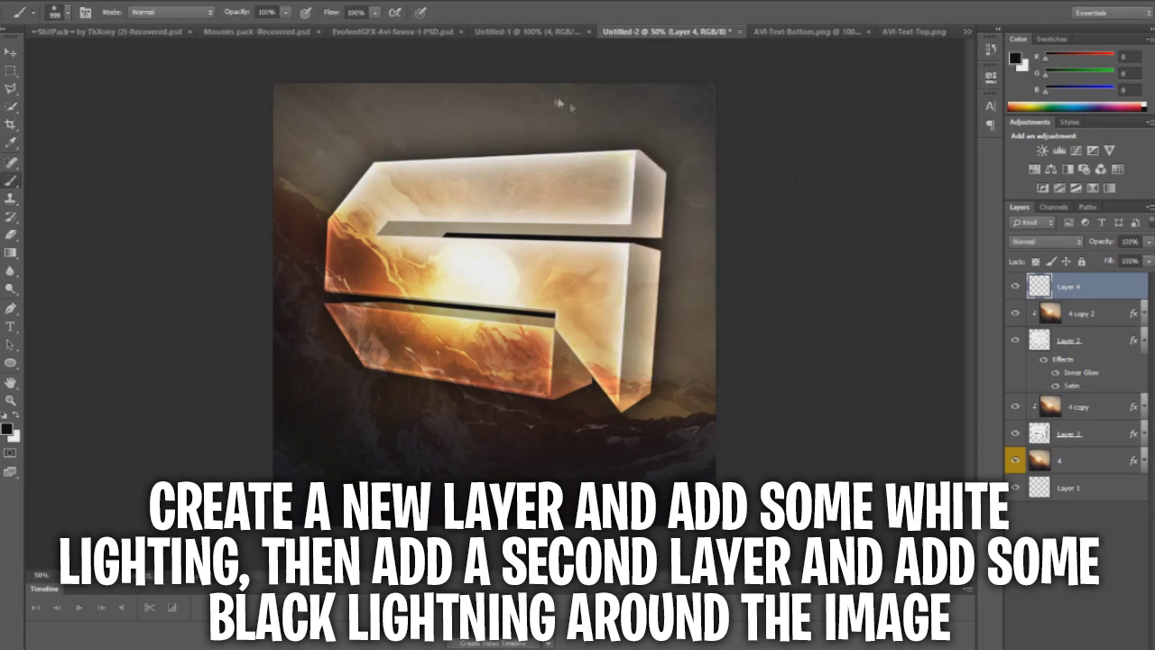
{"action": "left_click", "coordinate": [494, 86]}
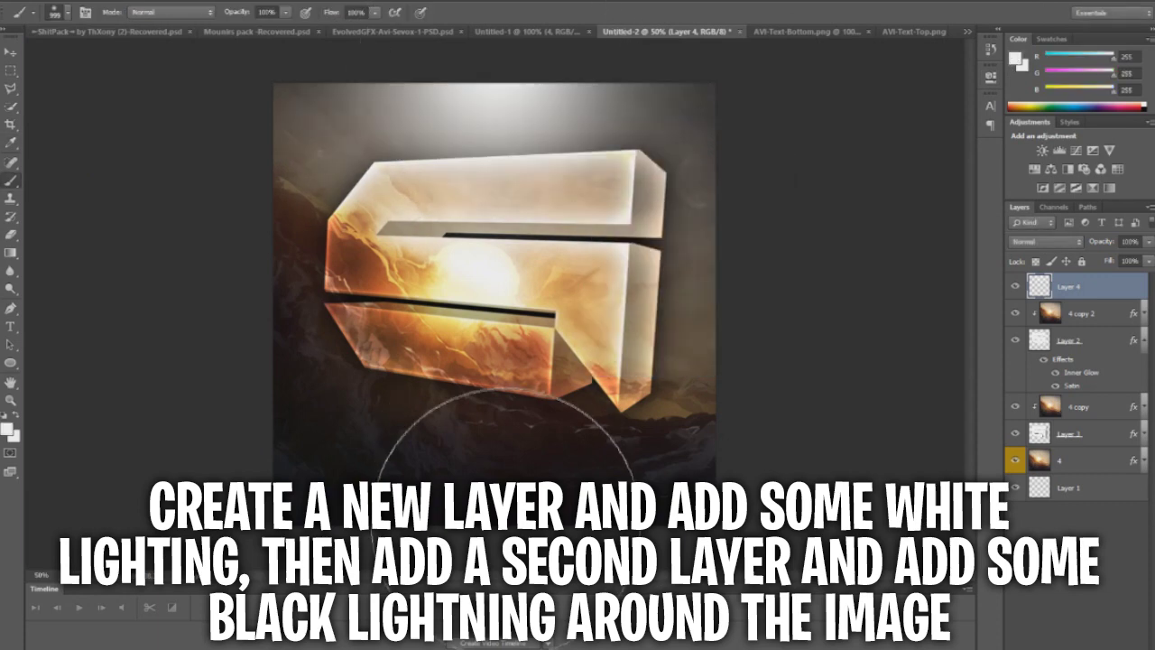
{"action": "left_click", "coordinate": [498, 479]}
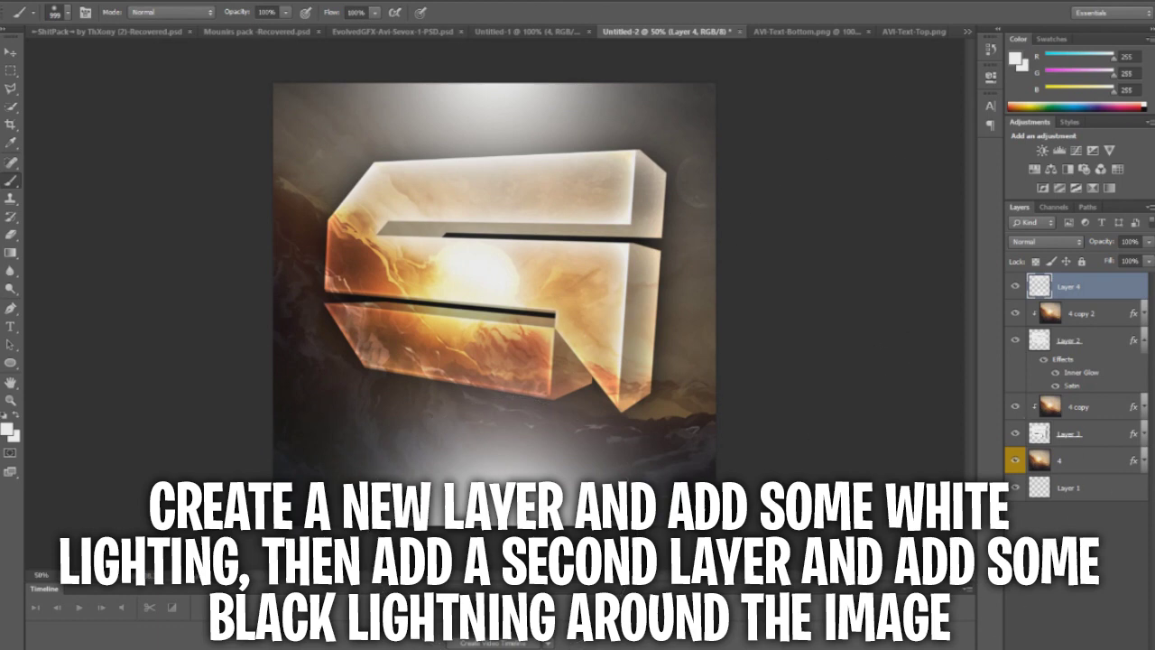
Create a new layer directly below Layer 4 and set the soft brush size to 666 px
{"action": "left_click", "coordinate": [1114, 644]}
{"action": "left_click_drag", "start_coordinate": [1071, 289], "coordinate": [1071, 327]}
{"action": "left_click", "coordinate": [68, 12]}
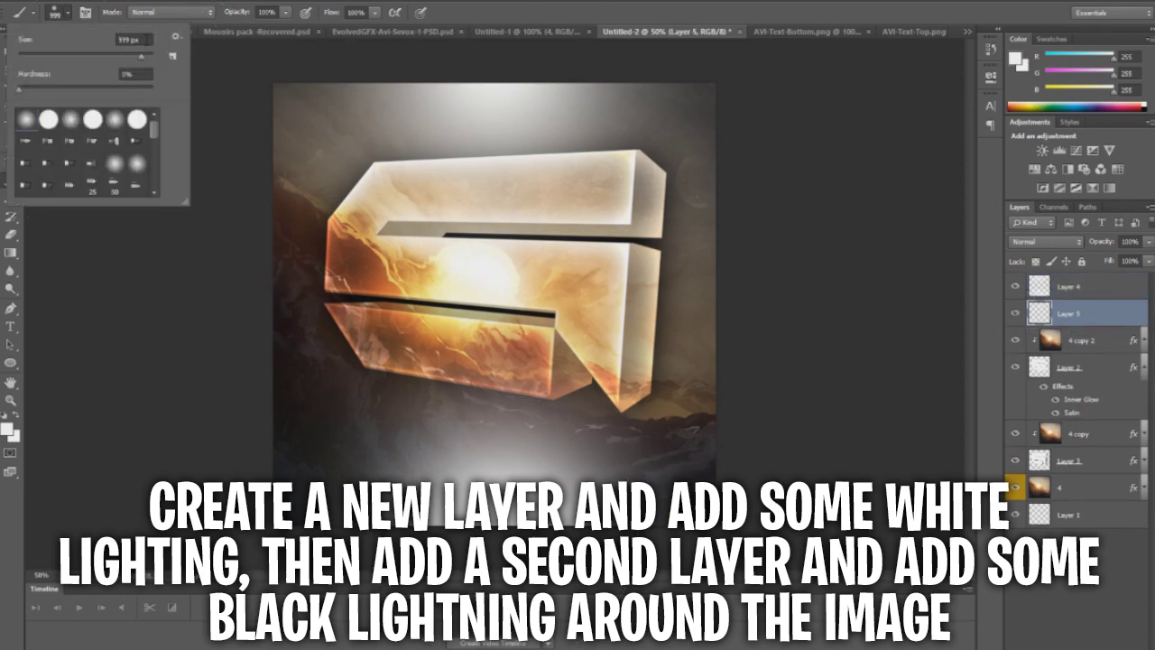
{"action": "left_click_drag", "start_coordinate": [149, 39], "coordinate": [78, 33]}
{"action": "type", "text": "666"}
{"action": "key", "text": "Return"}
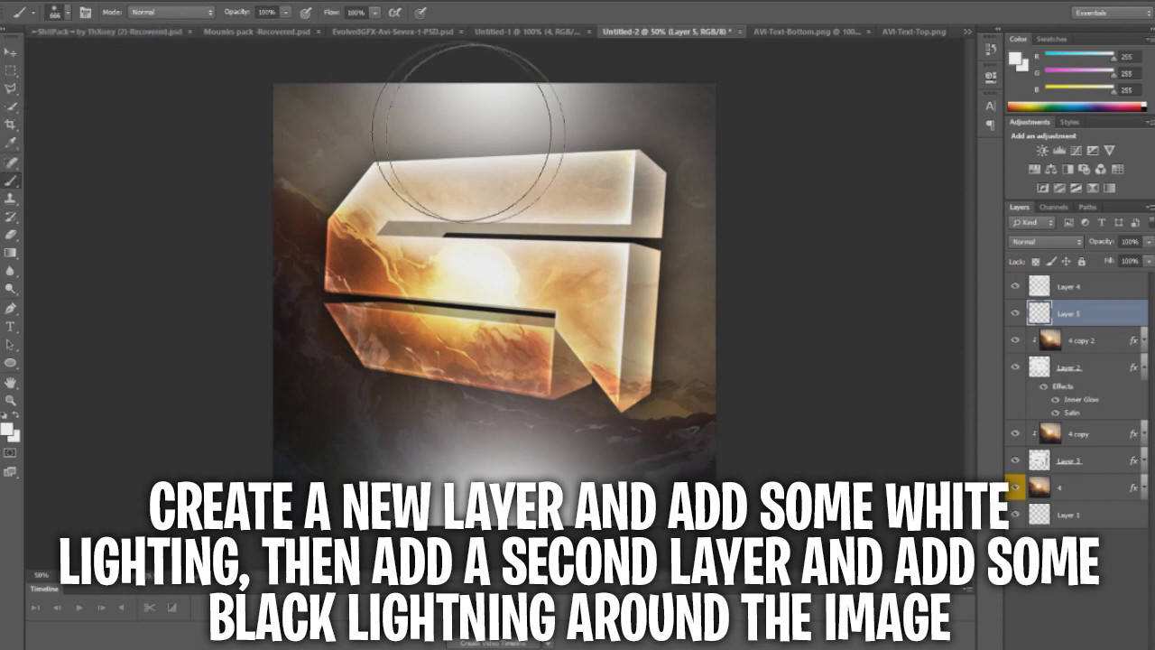
Set the foreground colour to black (000000) and paint soft dark shading around the canvas's outer edges on Layer 5
{"action": "mouse_move", "coordinate": [532, 54]}
{"action": "left_mouse_down"}
{"action": "mouse_move", "coordinate": [683, 78]}
{"action": "mouse_move", "coordinate": [722, 202]}
{"action": "left_mouse_up"}
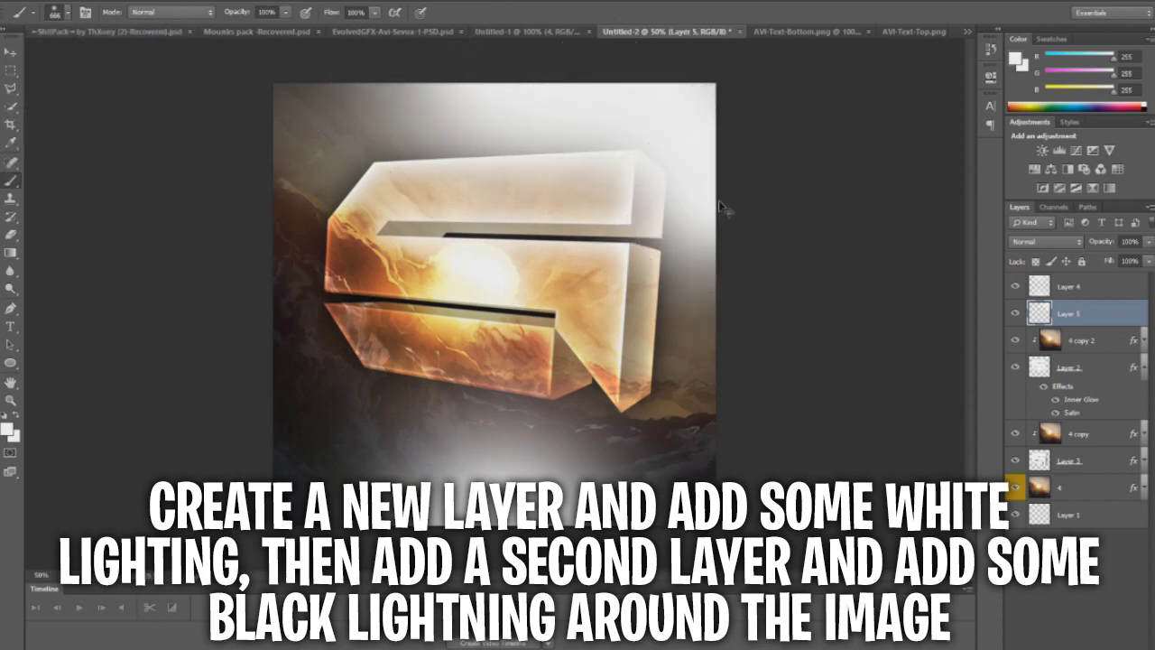
{"action": "key", "text": "ctrl+z"}
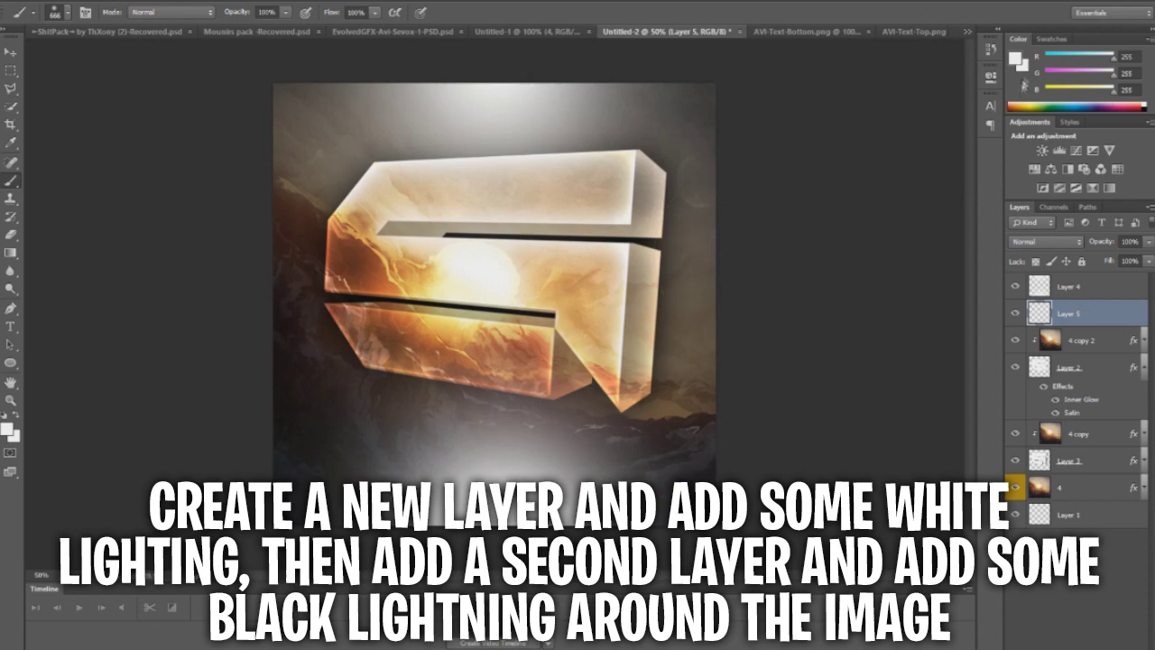
{"action": "left_click", "coordinate": [1017, 60]}
{"action": "type", "text": "000000"}
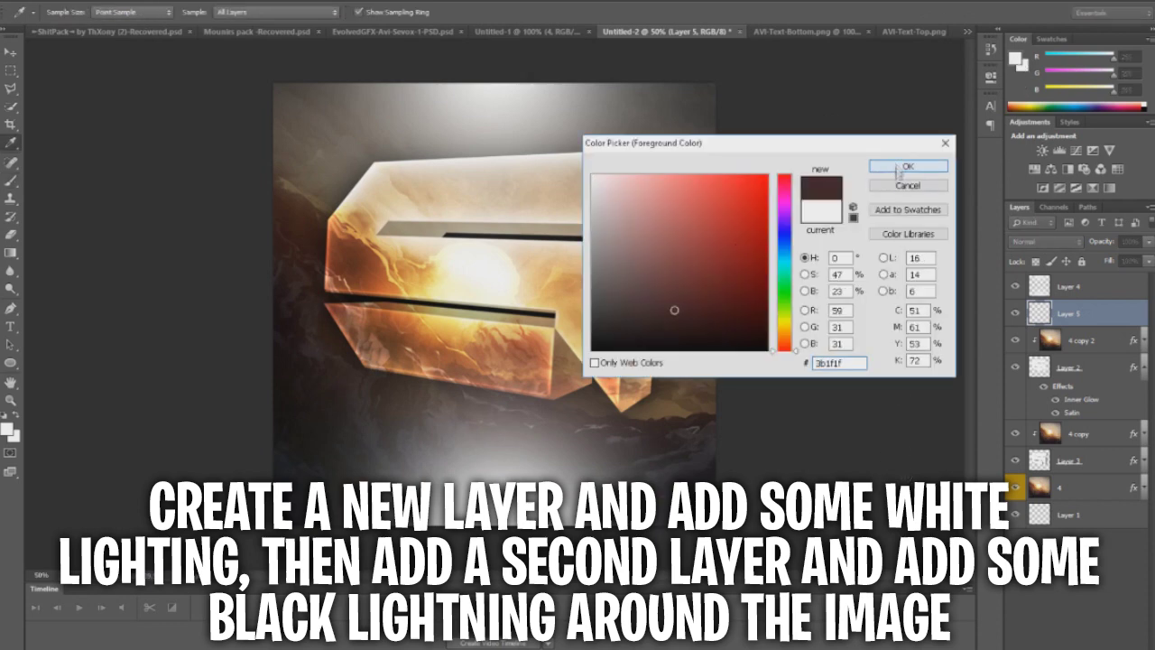
{"action": "left_click", "coordinate": [908, 166]}
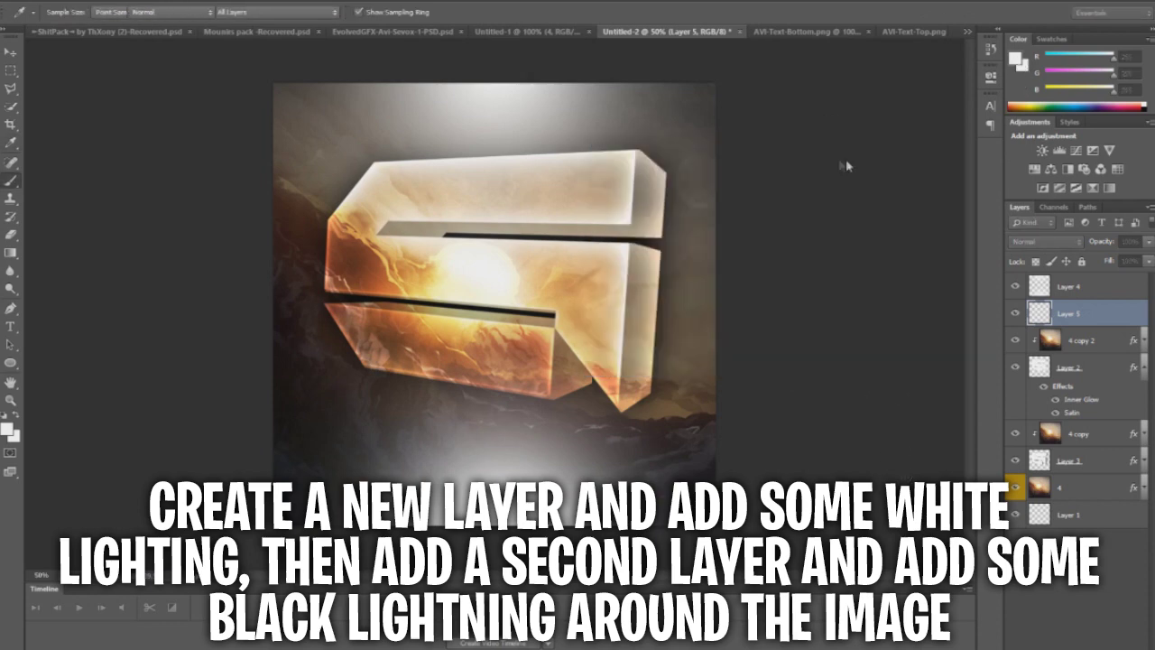
{"action": "mouse_move", "coordinate": [631, 83]}
{"action": "left_mouse_down"}
{"action": "mouse_move", "coordinate": [710, 214]}
{"action": "mouse_move", "coordinate": [696, 424]}
{"action": "left_mouse_up"}
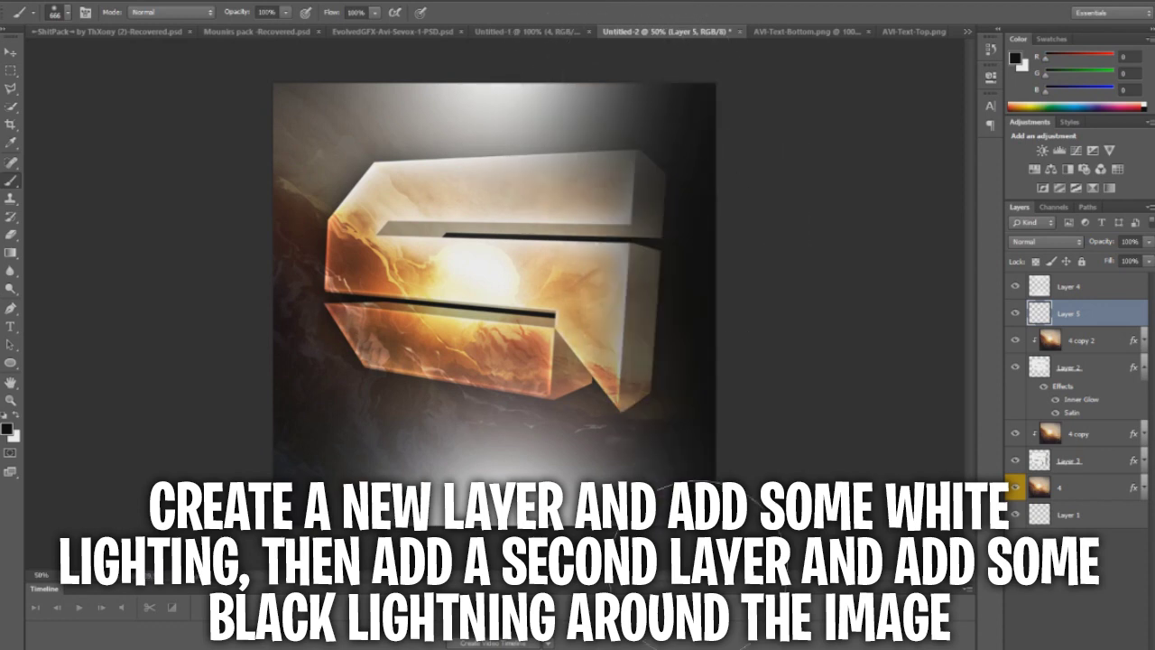
{"action": "mouse_move", "coordinate": [317, 510]}
{"action": "left_mouse_down"}
{"action": "mouse_move", "coordinate": [297, 74]}
{"action": "mouse_move", "coordinate": [322, 90]}
{"action": "mouse_move", "coordinate": [36, 51]}
{"action": "left_mouse_up"}
Lower the opacity of Layer 4 to 29% and of Layer 5 to 55%
{"action": "key", "text": "v"}
{"action": "left_click", "coordinate": [1148, 244]}
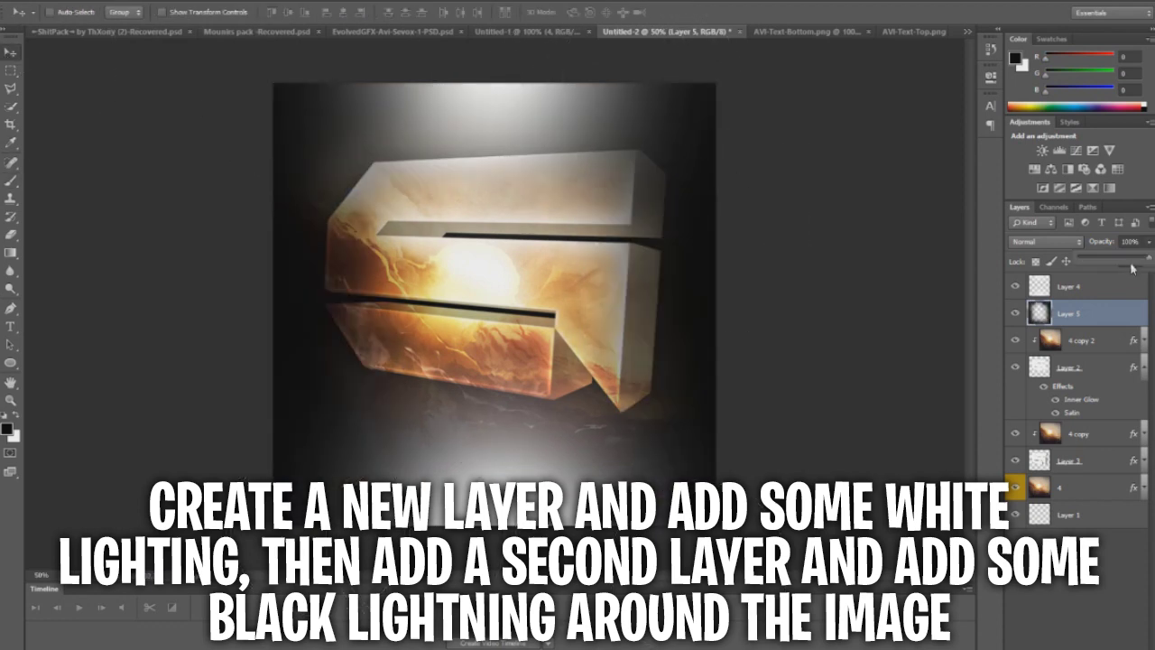
{"action": "left_click_drag", "start_coordinate": [1131, 265], "coordinate": [1128, 262]}
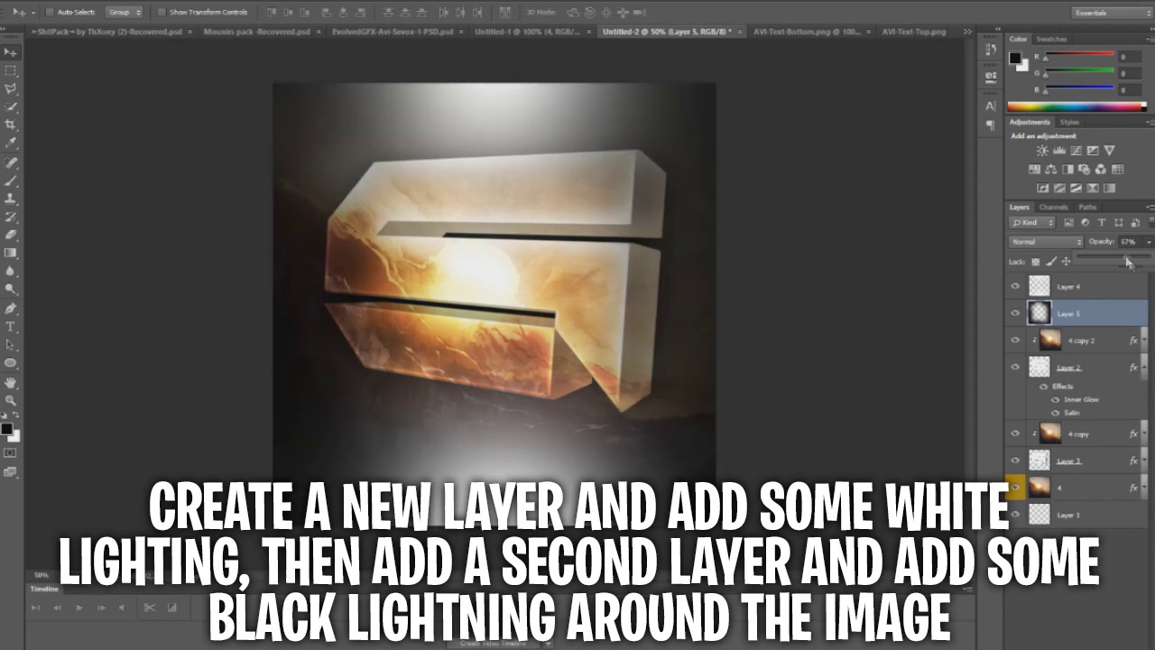
{"action": "left_click", "coordinate": [1086, 288]}
{"action": "left_click_drag", "start_coordinate": [1109, 253], "coordinate": [1100, 258]}
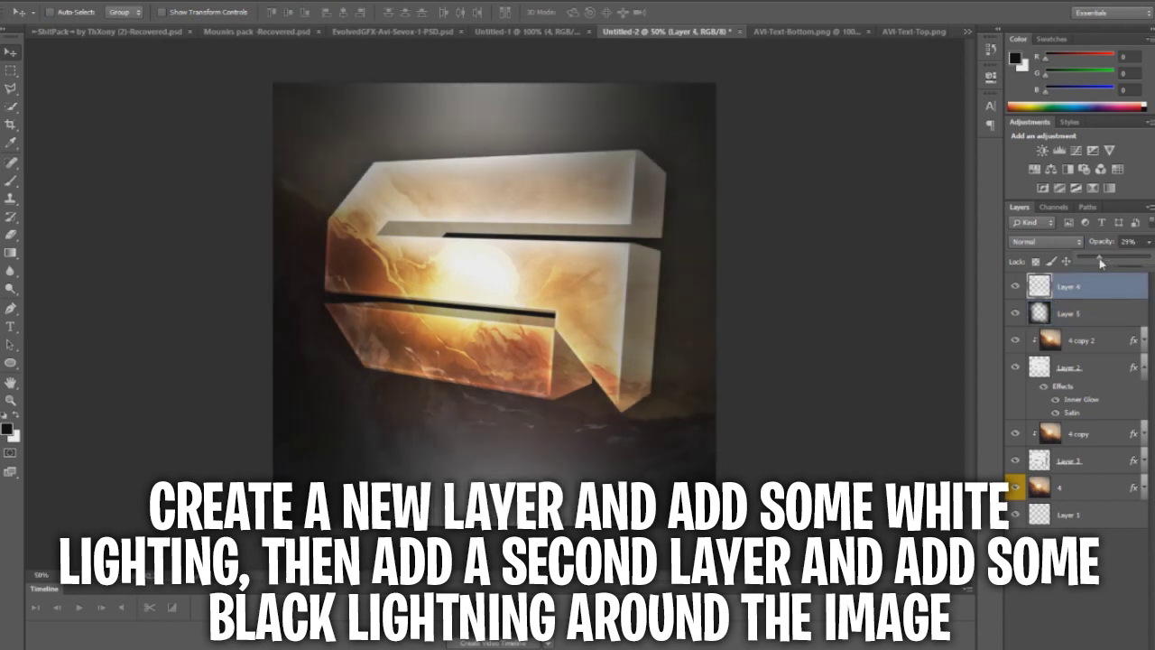
{"action": "left_click", "coordinate": [1101, 312]}
{"action": "left_click", "coordinate": [1147, 244]}
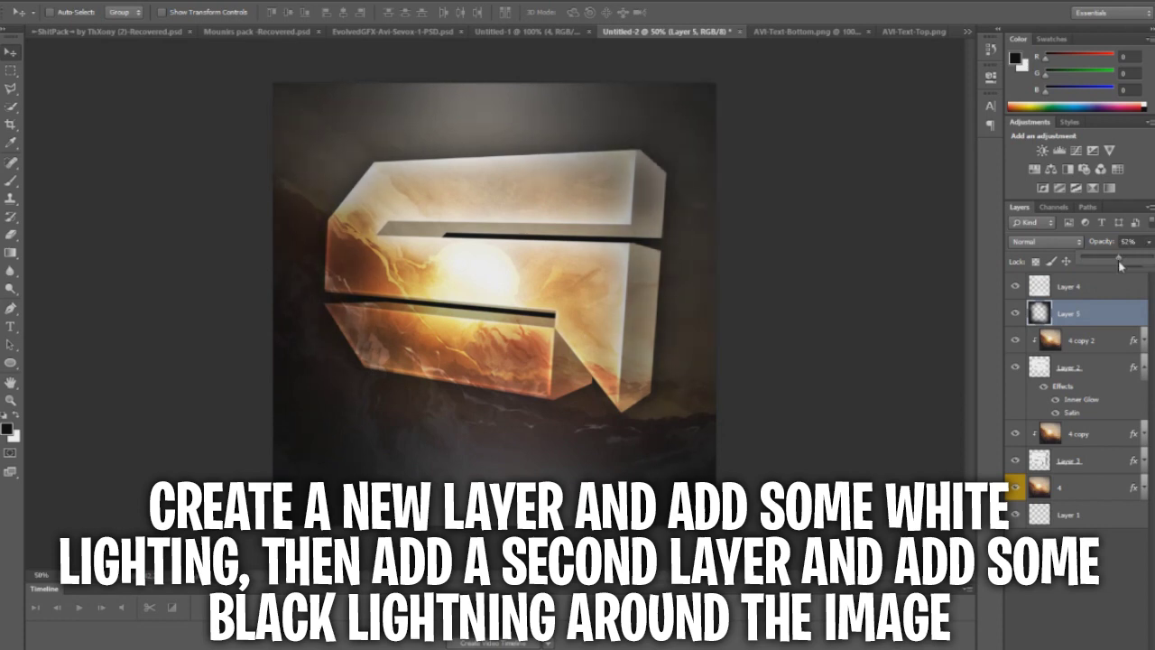
{"action": "left_click_drag", "start_coordinate": [1119, 260], "coordinate": [1122, 263]}
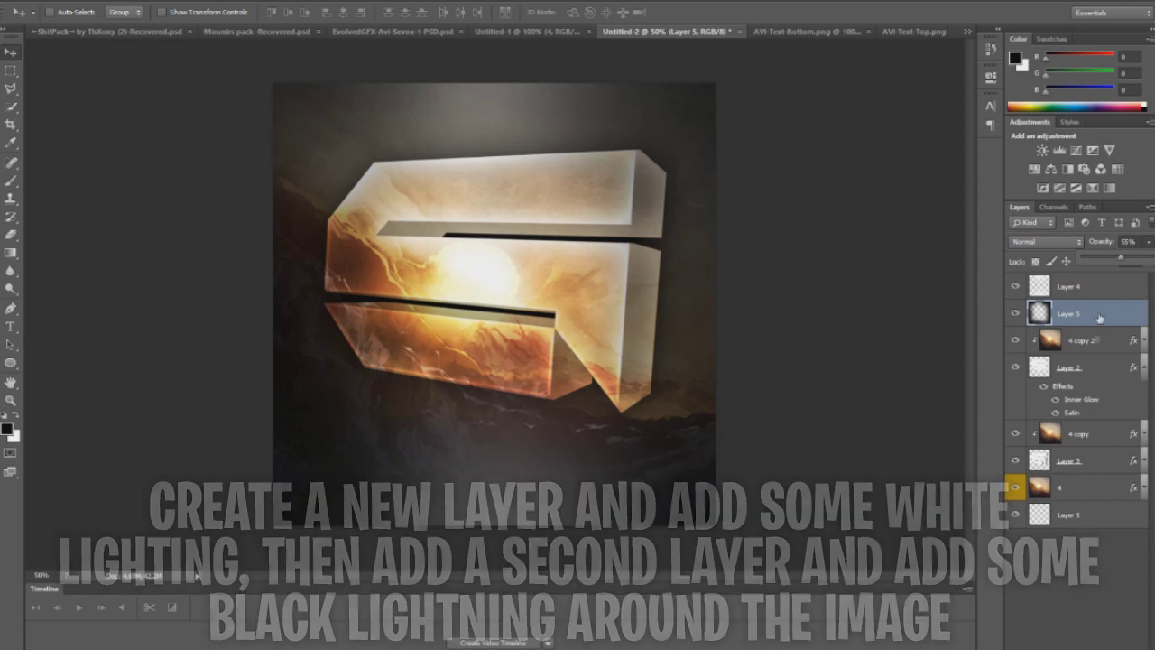
Nudge Layer 2, the front faces of the letter S, slightly upward on the canvas
{"action": "left_click", "coordinate": [1094, 372]}
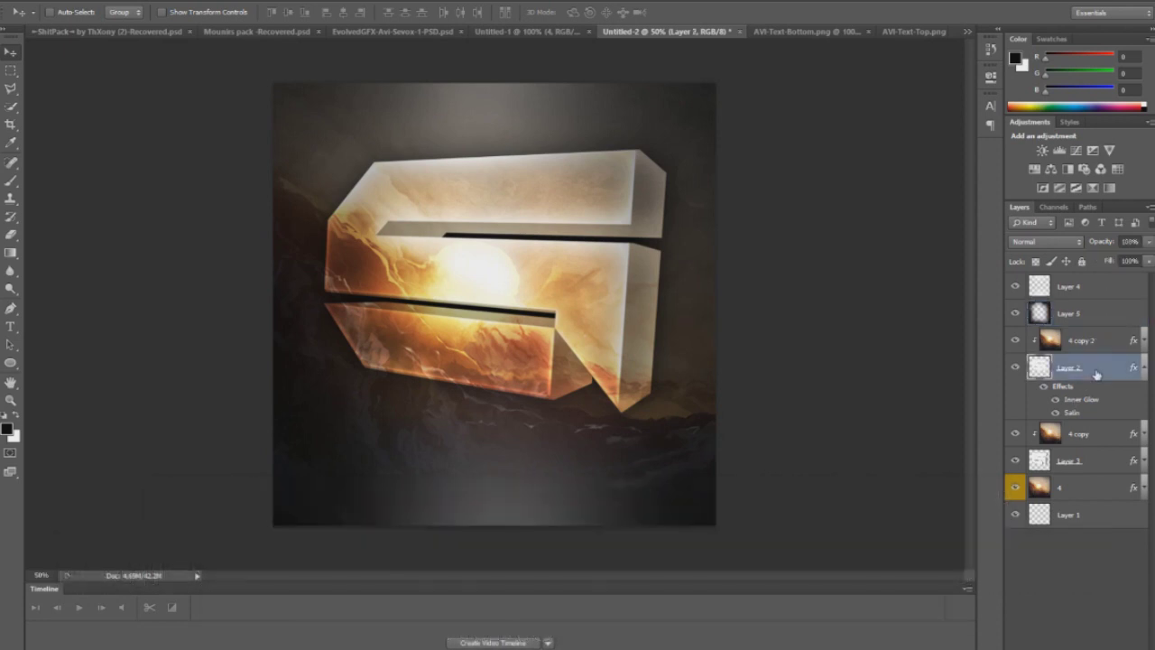
{"action": "key", "text": "Up"}
{"action": "key", "text": "Up"}
{"action": "key", "text": "Up"}
{"action": "key", "text": "Up"}
{"action": "key", "text": "Up"}
{"action": "key", "text": "Up"}
{"action": "key", "text": "Up"}
{"action": "key", "text": "Up"}
{"action": "key", "text": "Up"}
{"action": "key", "text": "Up"}
{"action": "key", "text": "Up"}
{"action": "key", "text": "Up"}
{"action": "key", "text": "Up"}
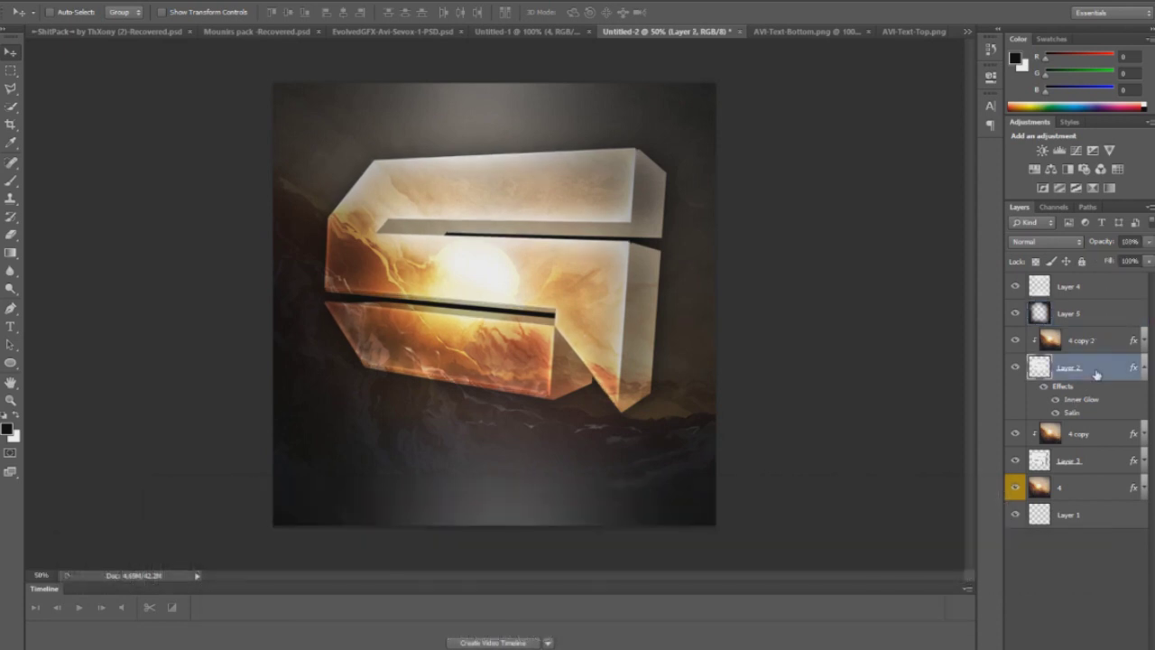
{"action": "key", "text": "Up"}
{"action": "key", "text": "Up"}
{"action": "key", "text": "Up"}
{"action": "key", "text": "Up"}
{"action": "key", "text": "Up"}
{"action": "key", "text": "Up"}
{"action": "key", "text": "Up"}
{"action": "key", "text": "Up"}
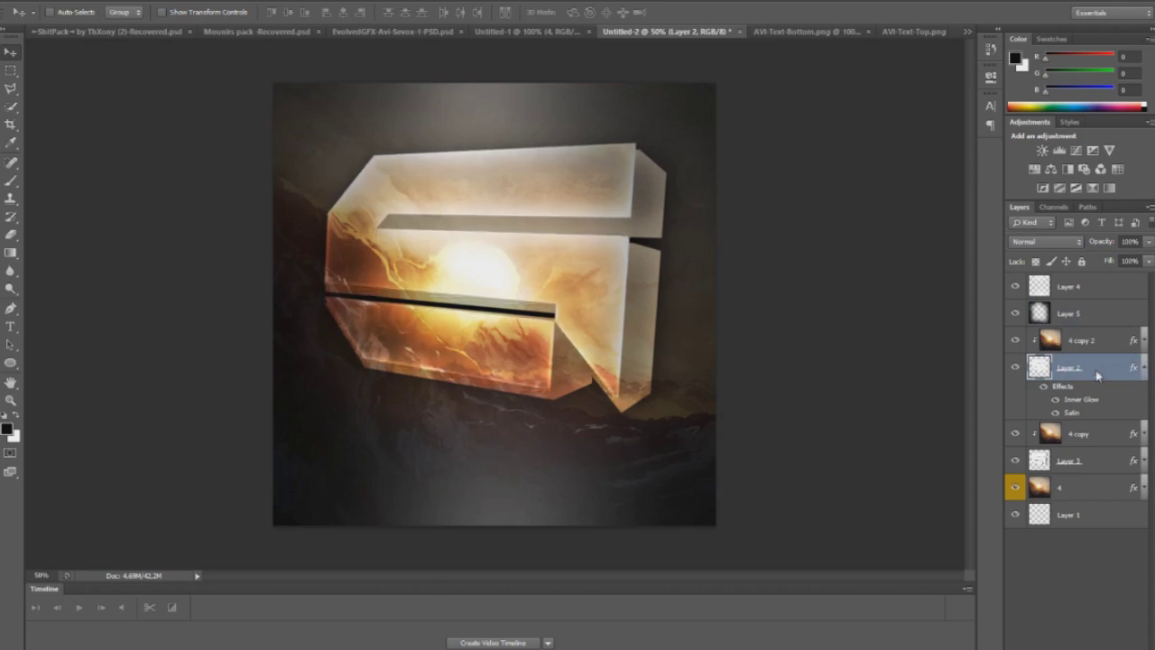
Nudge Layer 3, the side faces of the letter S, upward until it lines up with the front faces
{"action": "left_click", "coordinate": [1086, 460]}
{"action": "key", "text": "Up"}
{"action": "key", "text": "Up"}
{"action": "key", "text": "Up"}
{"action": "key", "text": "Up"}
{"action": "key", "text": "Up"}
{"action": "key", "text": "Up"}
{"action": "key", "text": "Up"}
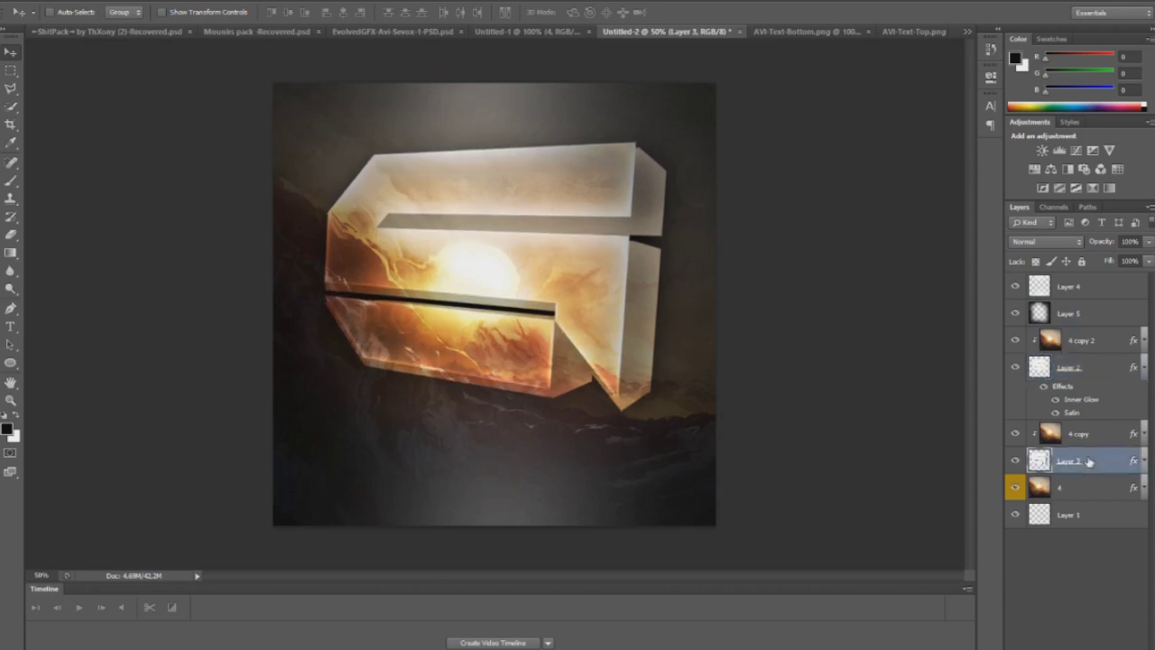
{"action": "key", "text": "Up"}
{"action": "key", "text": "Up"}
{"action": "key", "text": "Up"}
{"action": "key", "text": "Up"}
{"action": "key", "text": "Up"}
{"action": "key", "text": "Up"}
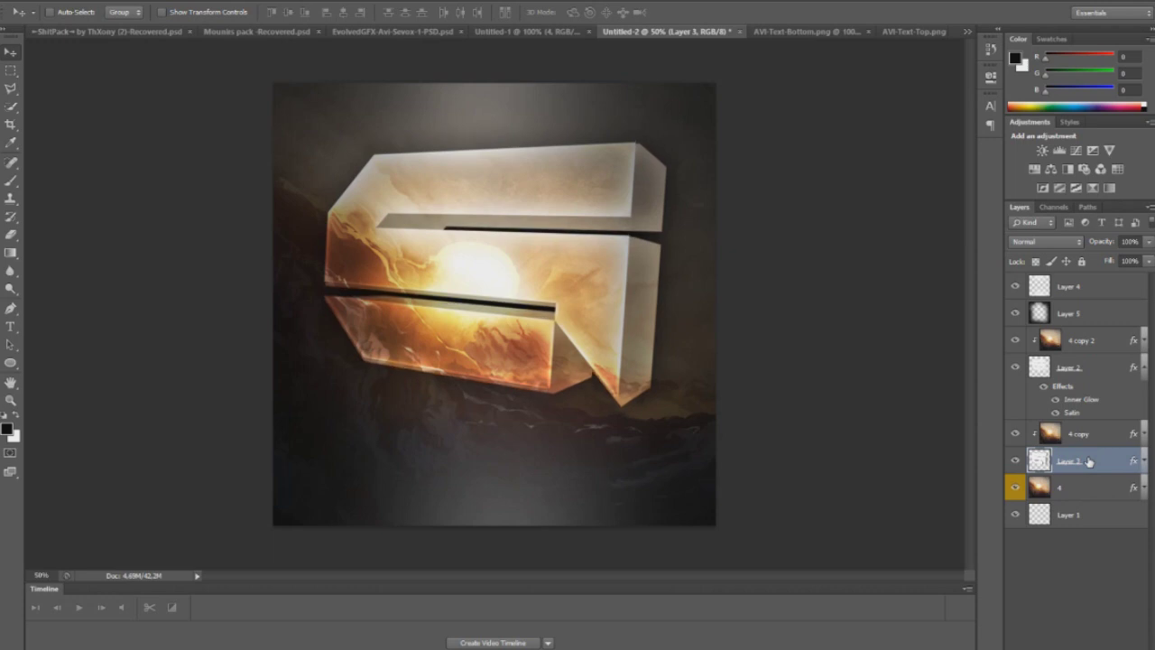
{"action": "key", "text": "Up"}
{"action": "key", "text": "Up"}
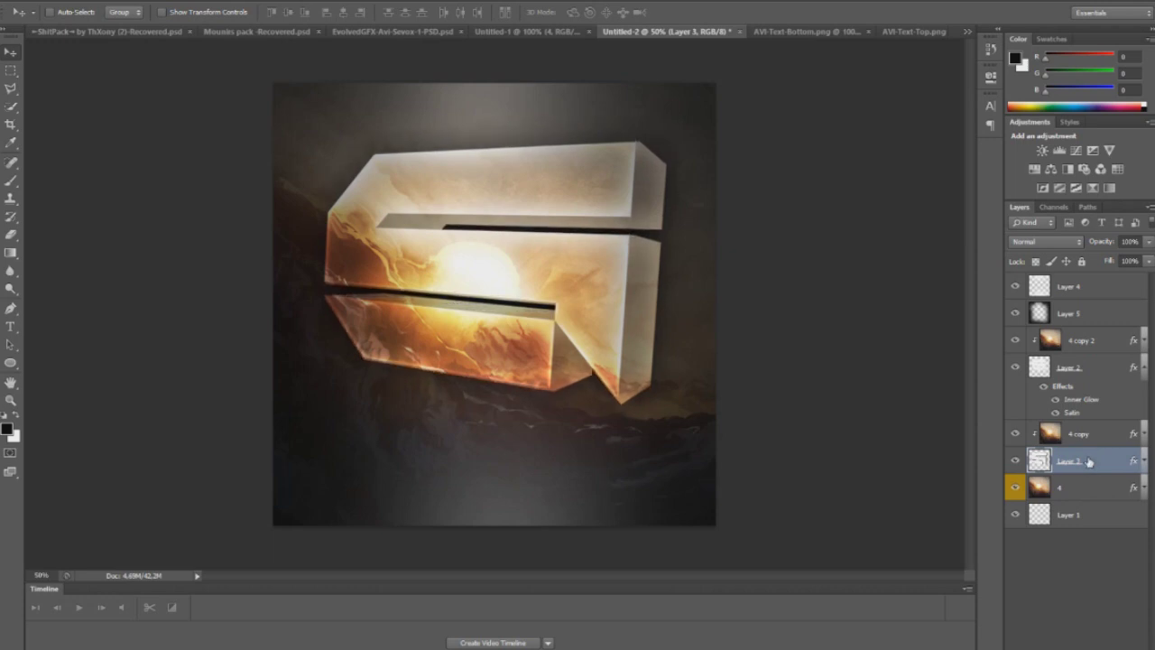
{"action": "key", "text": "Up"}
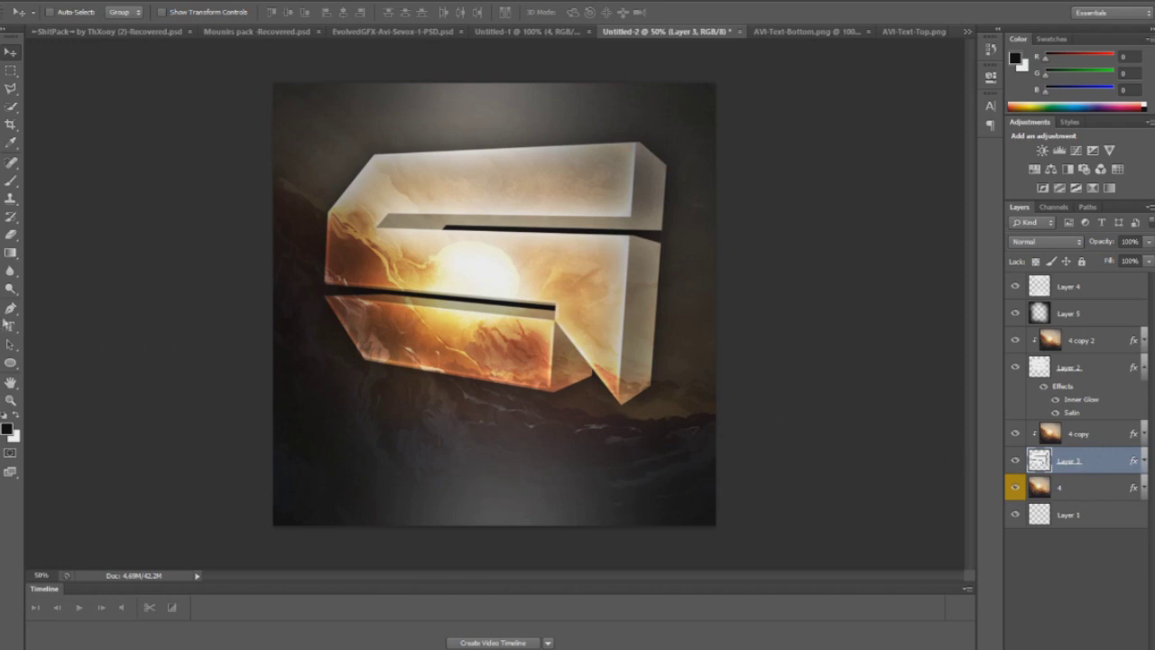
Add a SEVOX text layer above the 4 copy 2 layer, below the letter S, and enlarge it with Free Transform
{"action": "left_click", "coordinate": [1098, 340]}
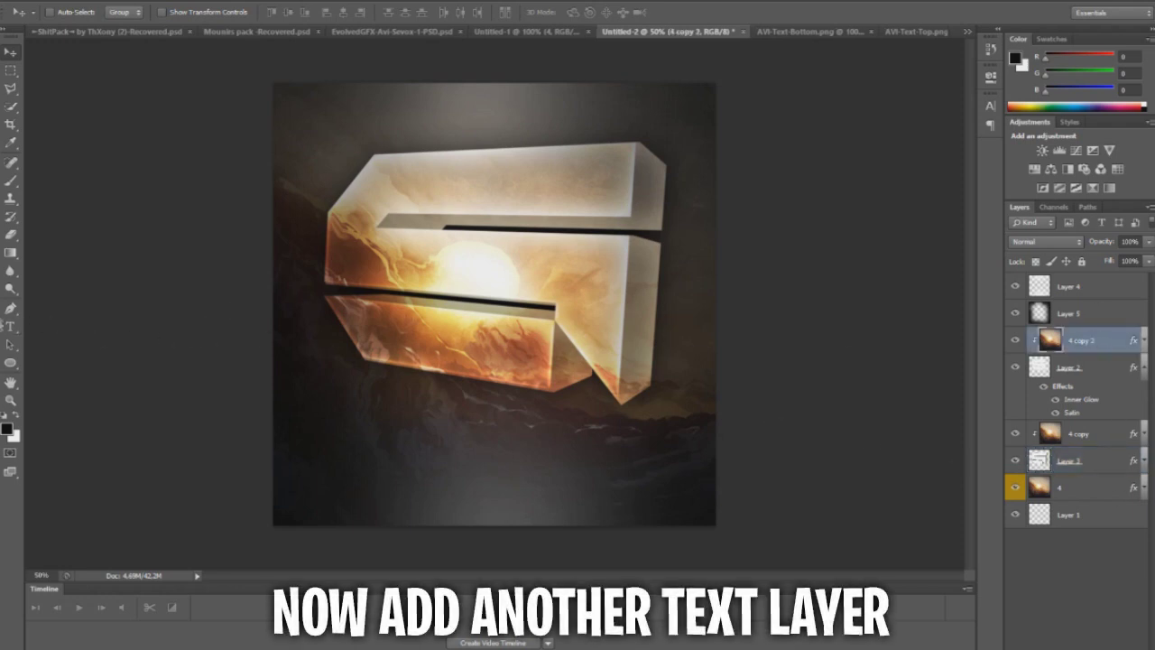
{"action": "left_click", "coordinate": [10, 326]}
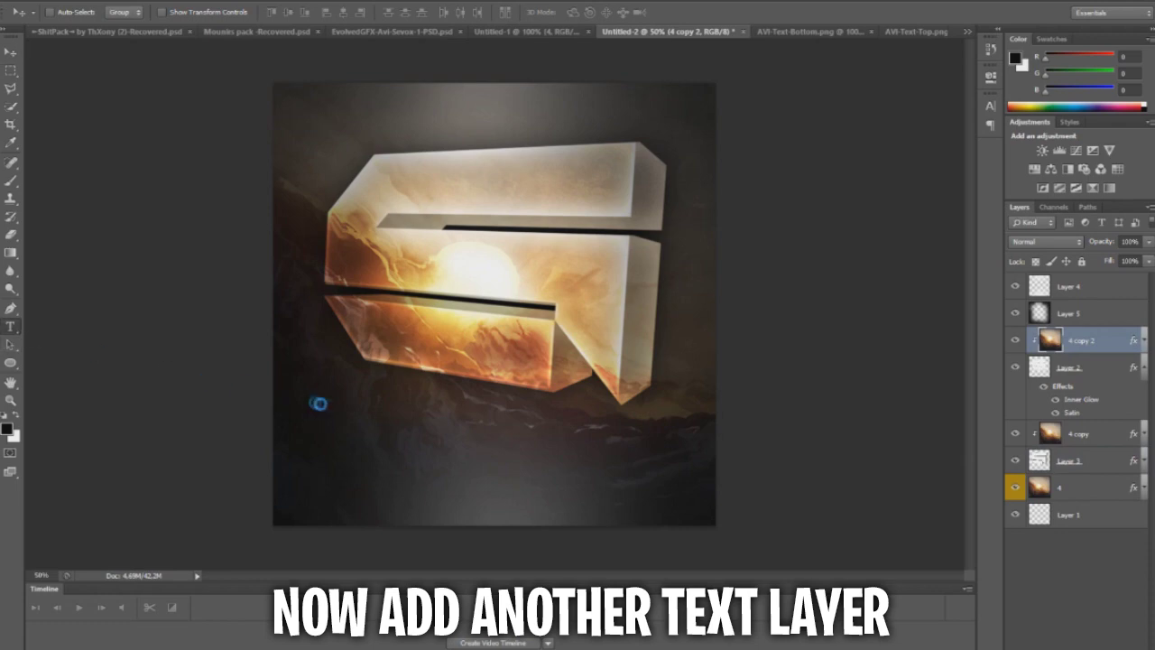
{"action": "left_click", "coordinate": [428, 452]}
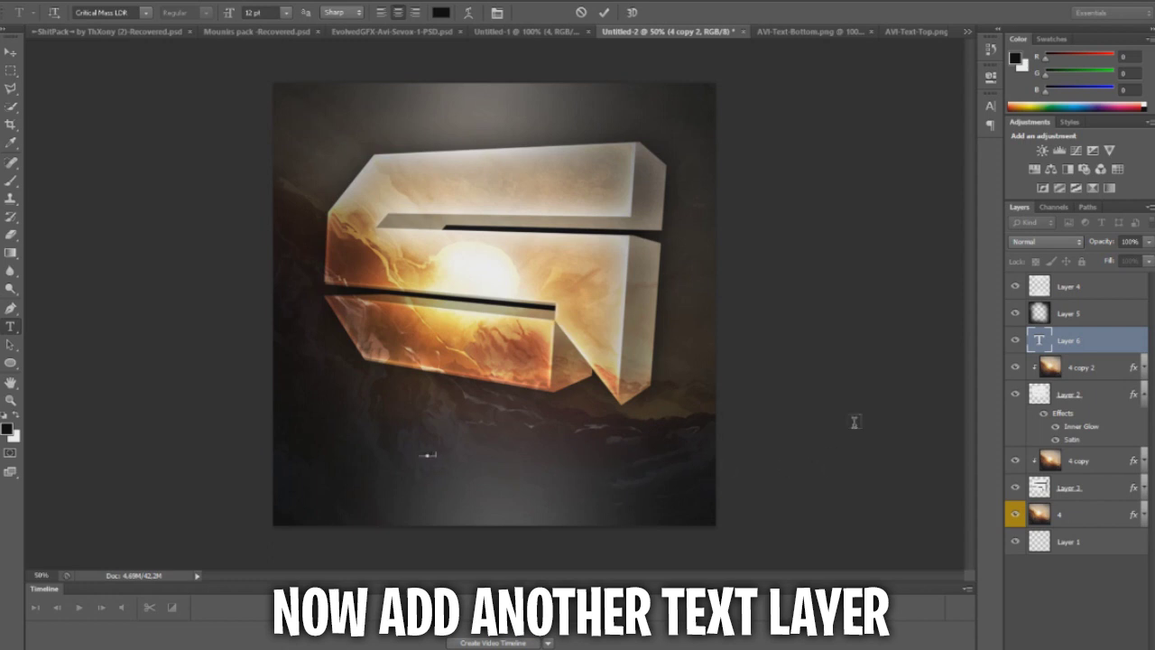
{"action": "left_click", "coordinate": [1109, 348]}
{"action": "key", "text": "ctrl+t"}
{"action": "left_click_drag", "start_coordinate": [444, 458], "coordinate": [637, 560]}
{"action": "key", "text": "Return"}
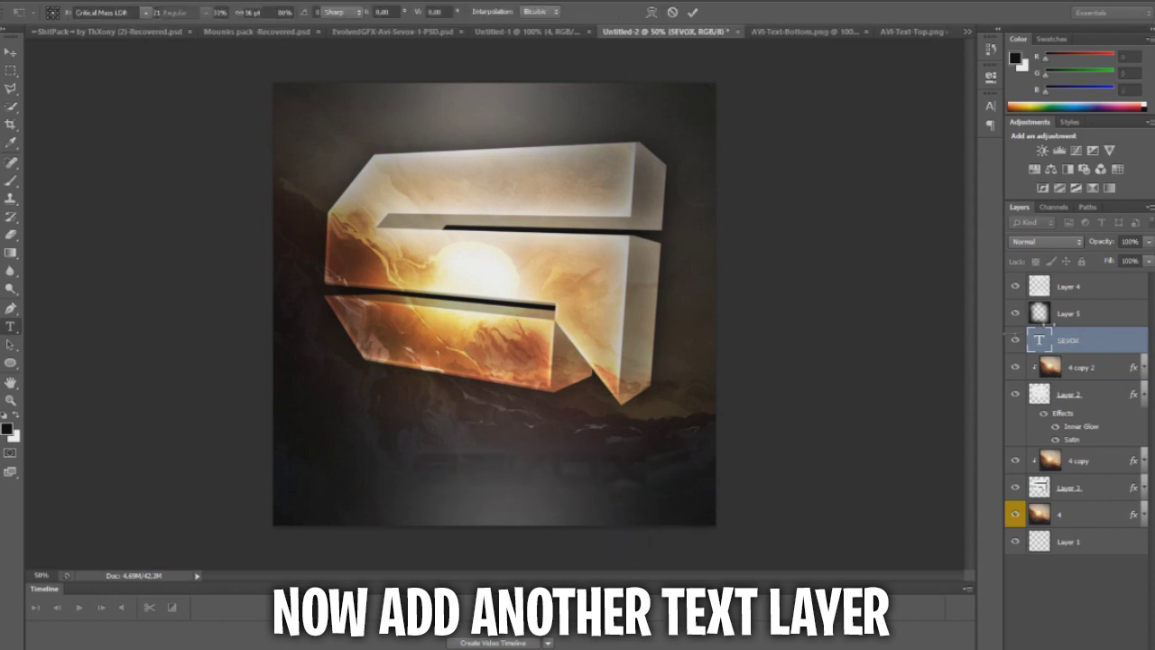
Change the SEVOX text colour to white and its font to Burbank Big Condensed
{"action": "double_click", "coordinate": [1040, 341]}
{"action": "left_click", "coordinate": [442, 14]}
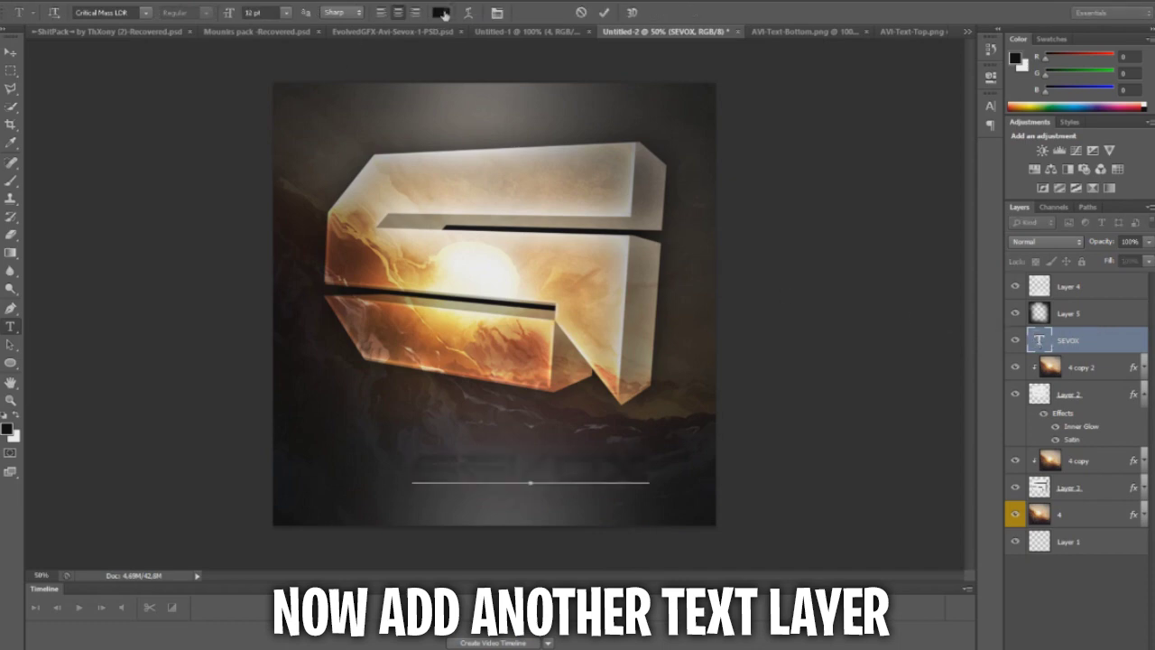
{"action": "left_click_drag", "start_coordinate": [693, 219], "coordinate": [384, 59]}
{"action": "left_click", "coordinate": [910, 168]}
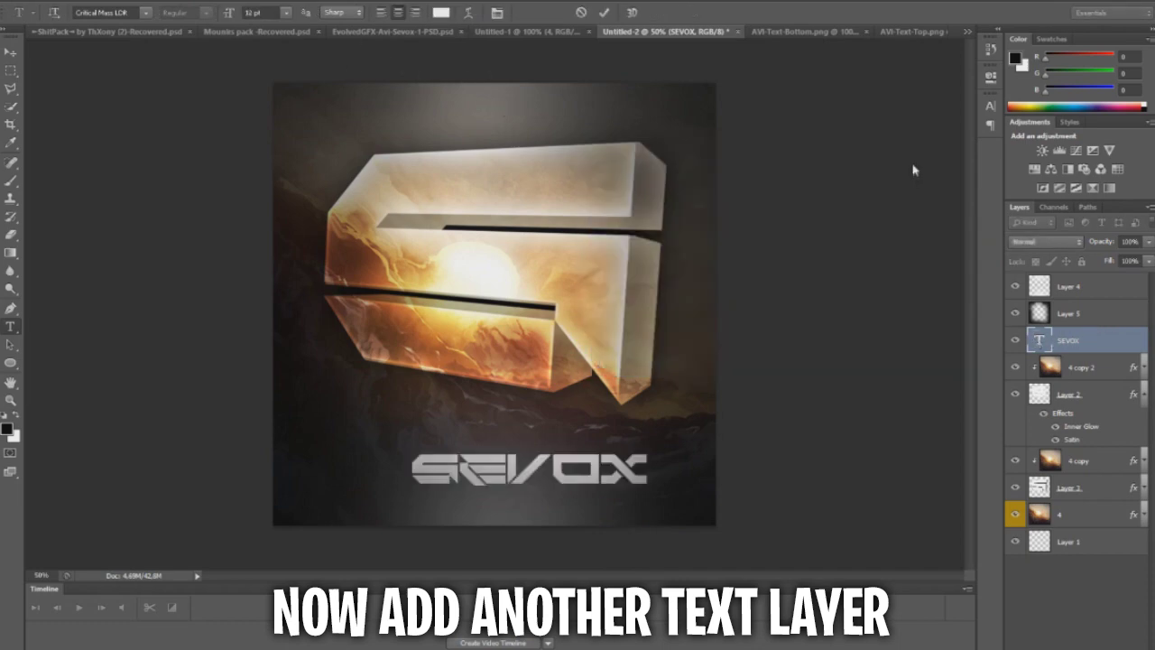
{"action": "scroll", "coordinate": [197, 76], "scroll_direction": "up", "scroll_amount": 10}
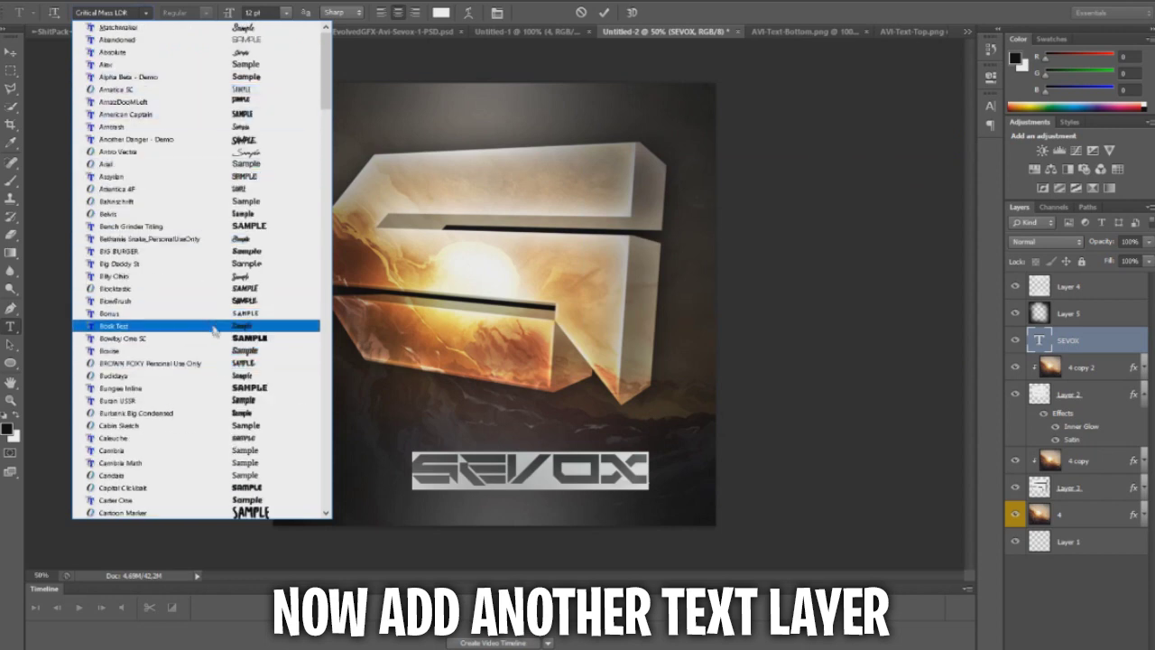
{"action": "key", "text": "Escape"}
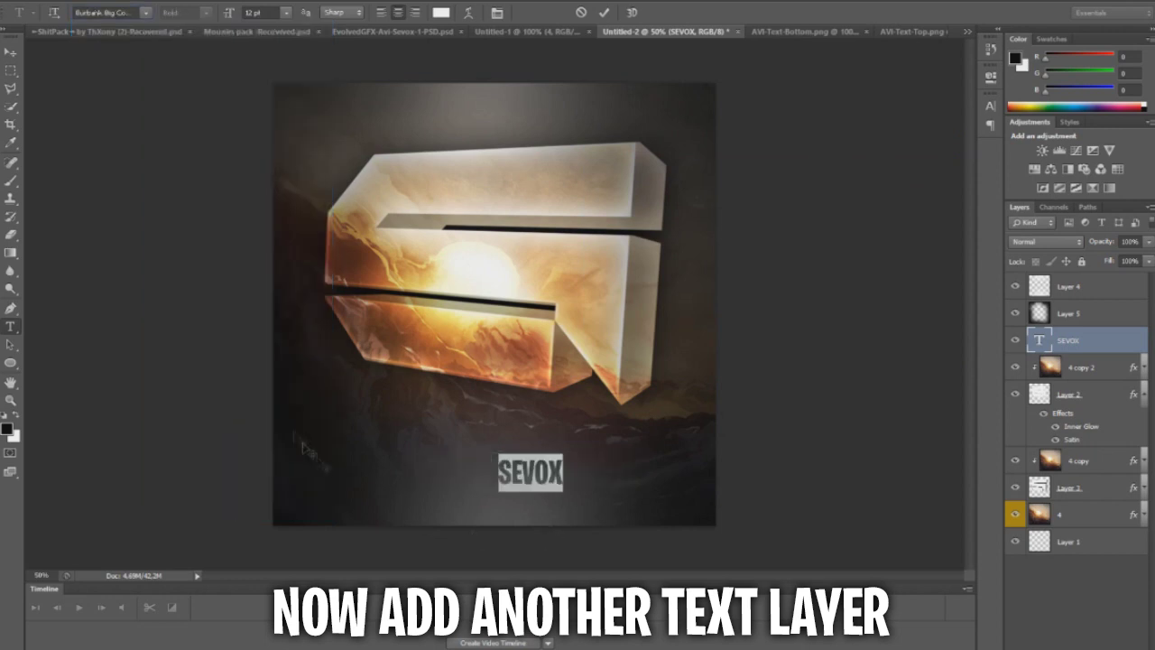
{"action": "left_click", "coordinate": [536, 465]}
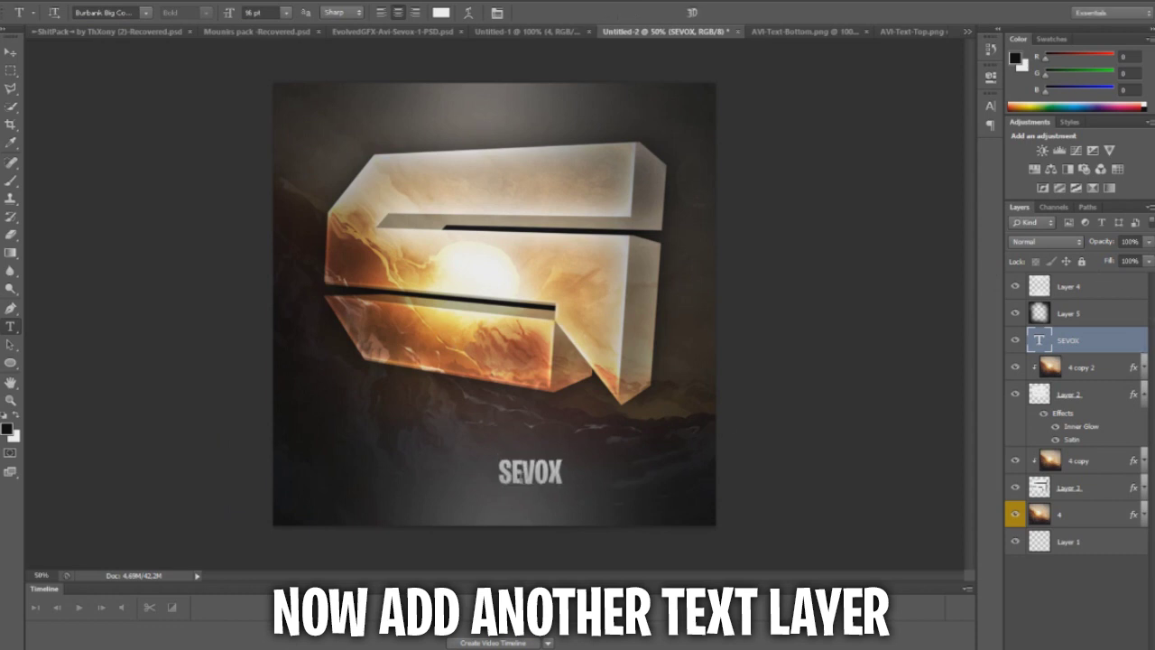
Scale the SEVOX text to about 219% below the letter S and move its layer to the top of the layer stack
{"action": "left_click_drag", "start_coordinate": [526, 471], "coordinate": [454, 452]}
{"action": "left_click", "coordinate": [10, 52]}
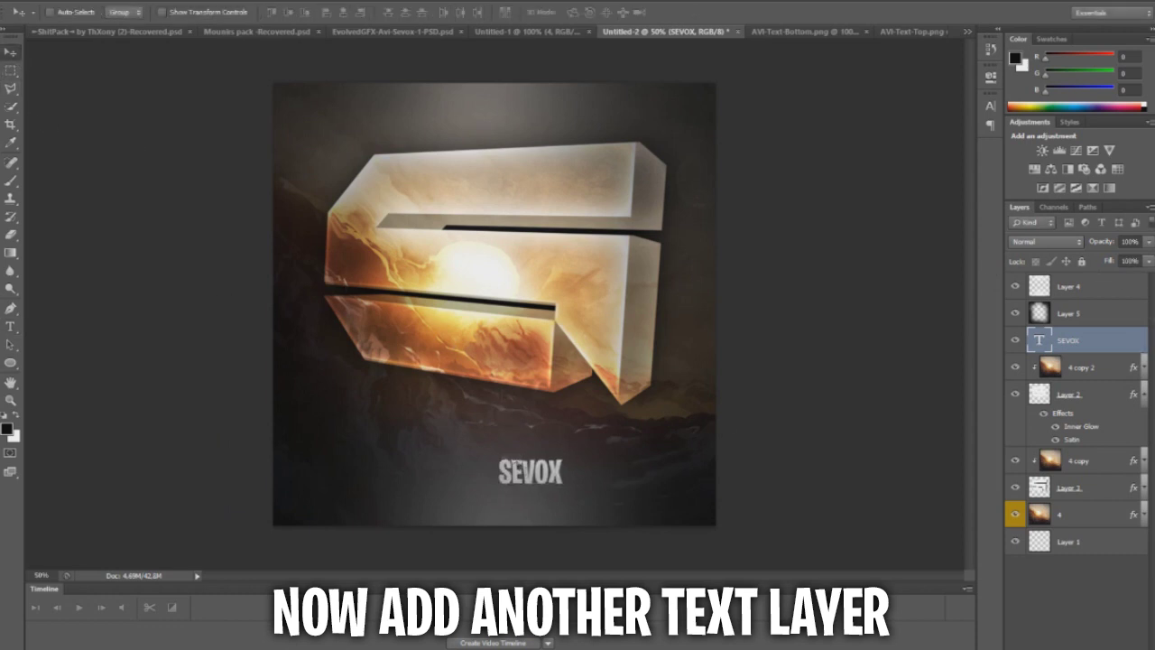
{"action": "left_click_drag", "start_coordinate": [533, 474], "coordinate": [627, 507]}
{"action": "key", "text": "ctrl+t"}
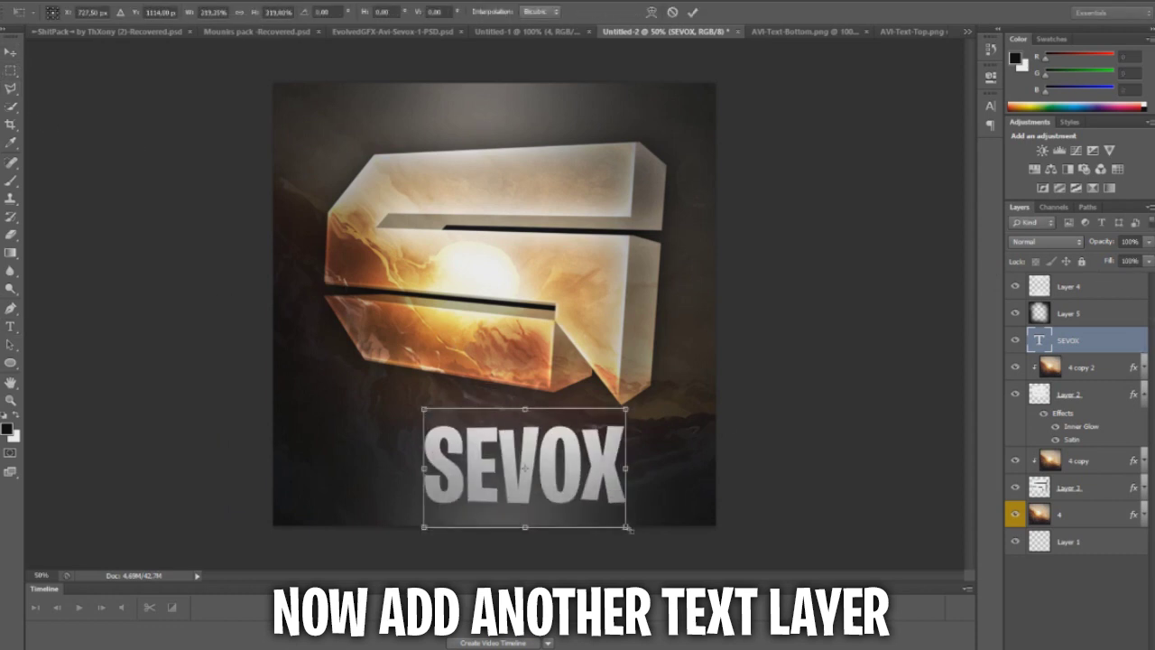
{"action": "key", "text": "Return"}
{"action": "left_click_drag", "start_coordinate": [1090, 336], "coordinate": [1079, 278]}
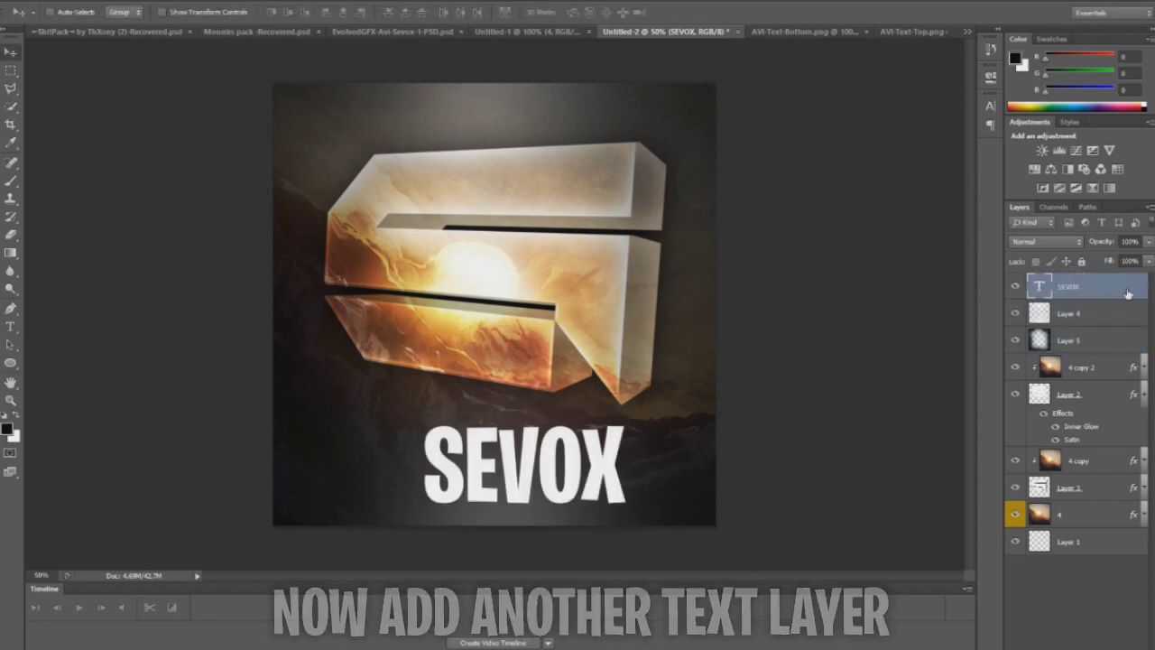
Add a Satin effect with Overlay blend mode and a black-to-white linear Gradient Overlay at reduced opacity to the SEVOX layer
{"action": "double_click", "coordinate": [1127, 290]}
{"action": "left_click", "coordinate": [755, 258]}
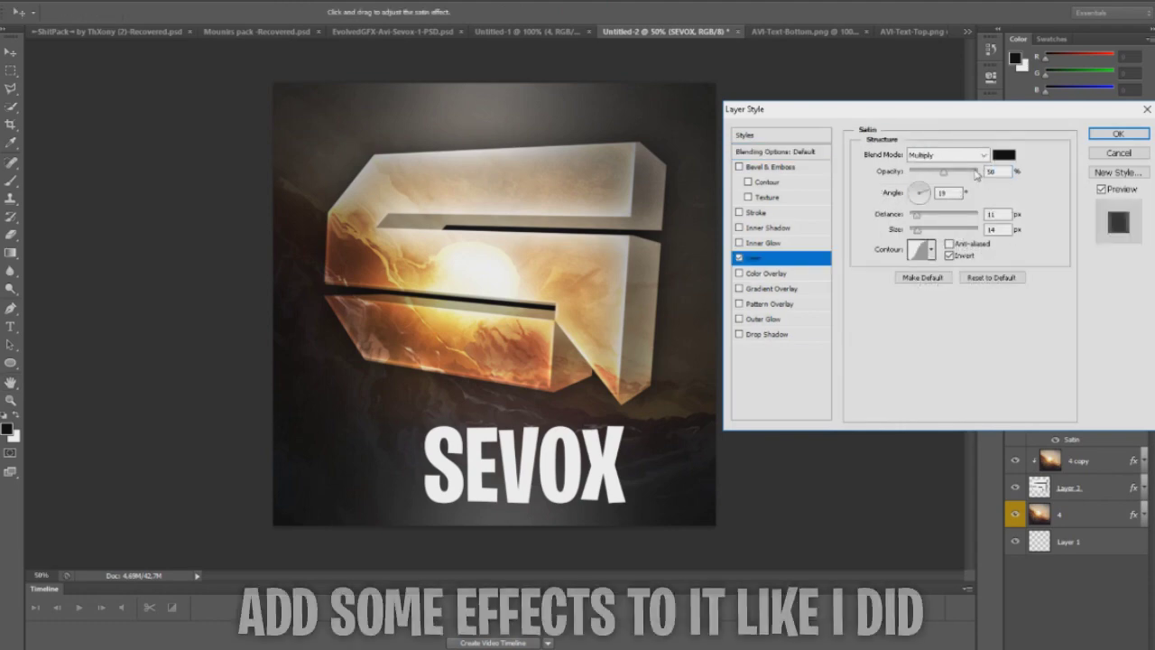
{"action": "left_click", "coordinate": [950, 156]}
{"action": "left_click", "coordinate": [927, 335]}
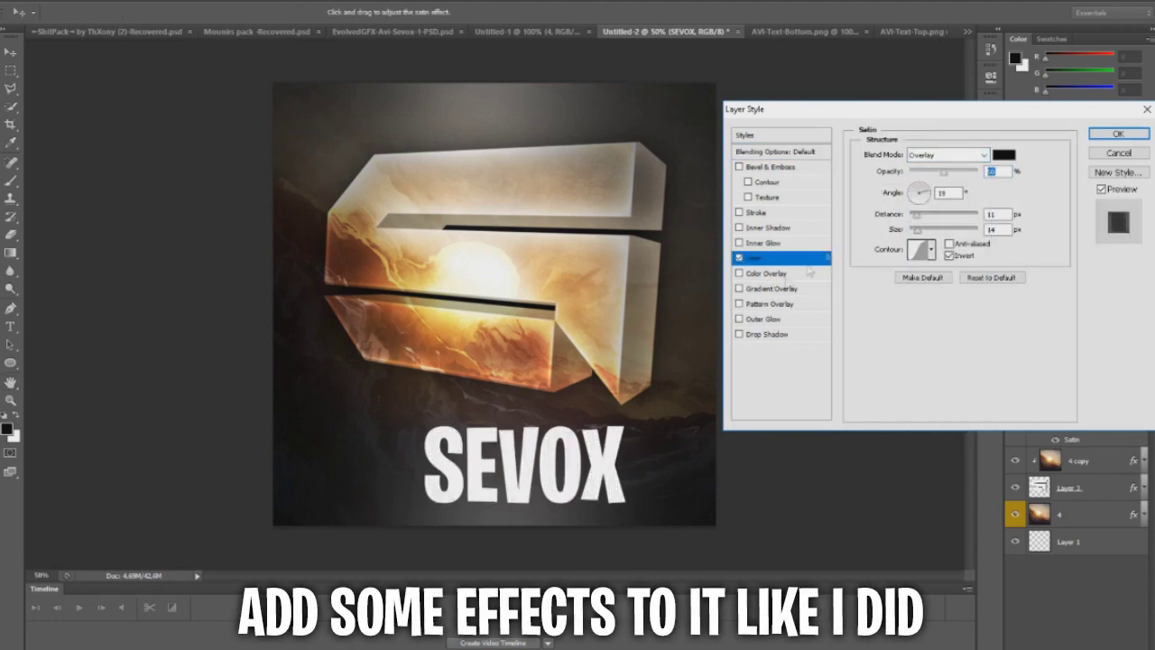
{"action": "left_click", "coordinate": [769, 287]}
{"action": "left_click_drag", "start_coordinate": [928, 176], "coordinate": [940, 175]}
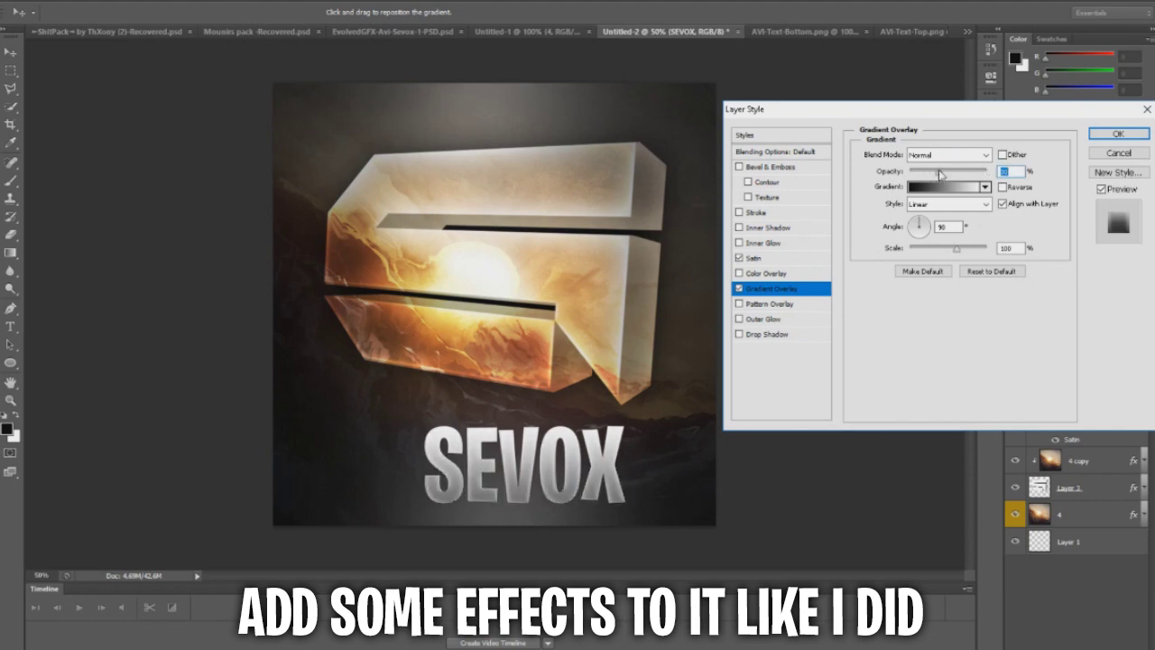
Add a white Inner Glow at 100% opacity and 46 px size to the SEVOX text, then move the text slightly left
{"action": "left_click", "coordinate": [764, 243]}
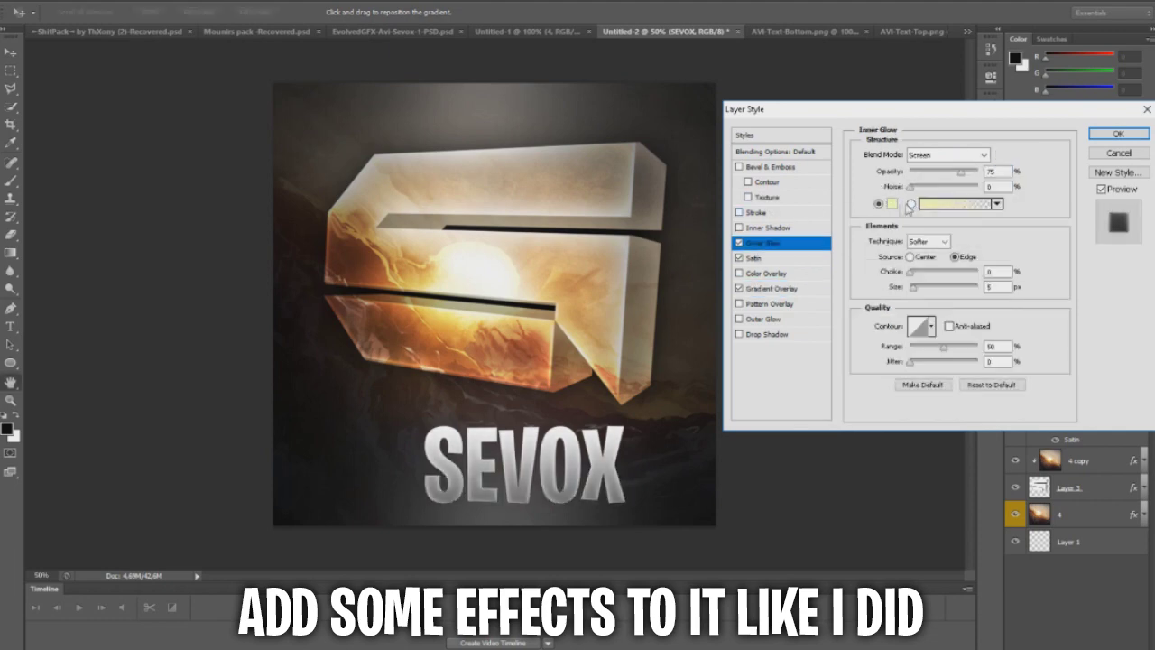
{"action": "left_click", "coordinate": [892, 203]}
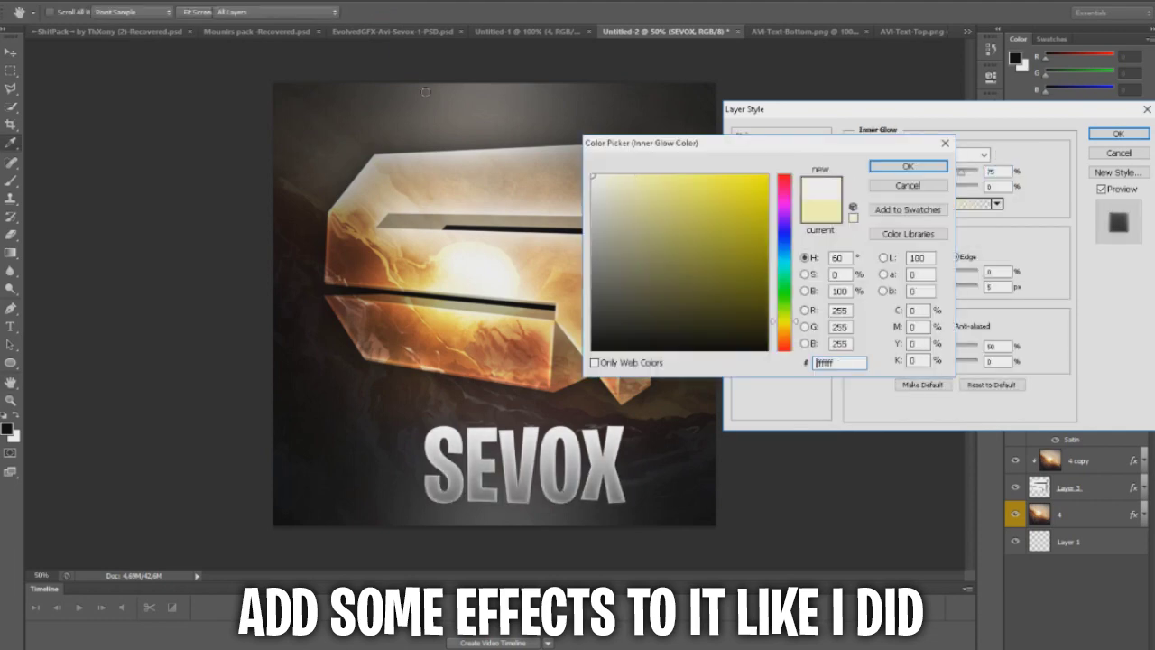
{"action": "left_click", "coordinate": [908, 166]}
{"action": "left_click_drag", "start_coordinate": [963, 172], "coordinate": [1011, 192]}
{"action": "left_click_drag", "start_coordinate": [913, 288], "coordinate": [927, 290]}
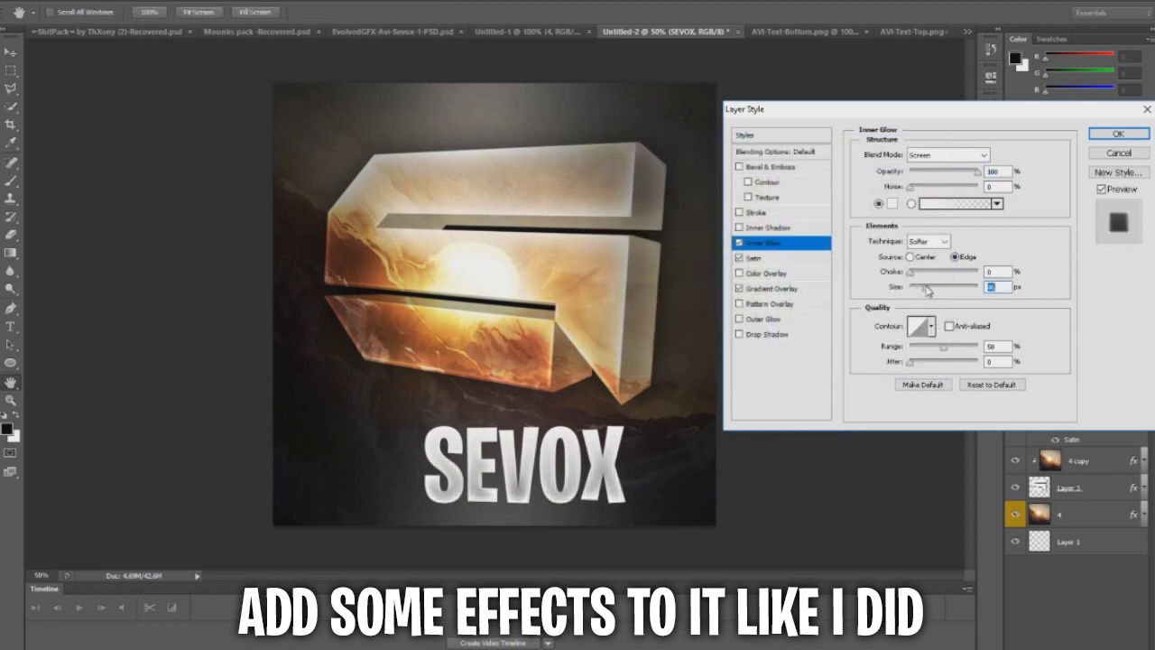
{"action": "left_click", "coordinate": [1118, 134]}
{"action": "key", "text": "v"}
{"action": "left_click_drag", "start_coordinate": [671, 445], "coordinate": [635, 445]}
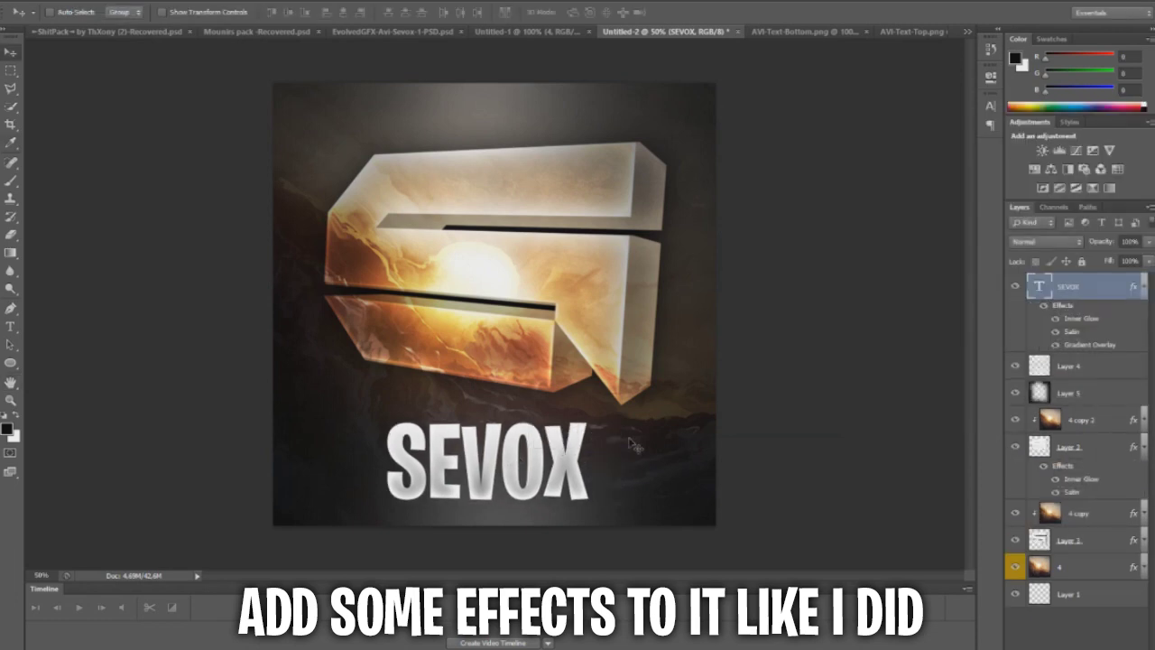
Add a Multiply Drop Shadow to the SEVOX layer with 100% opacity, 0 px distance, 5% spread and an increased size
{"action": "left_click", "coordinate": [1144, 287]}
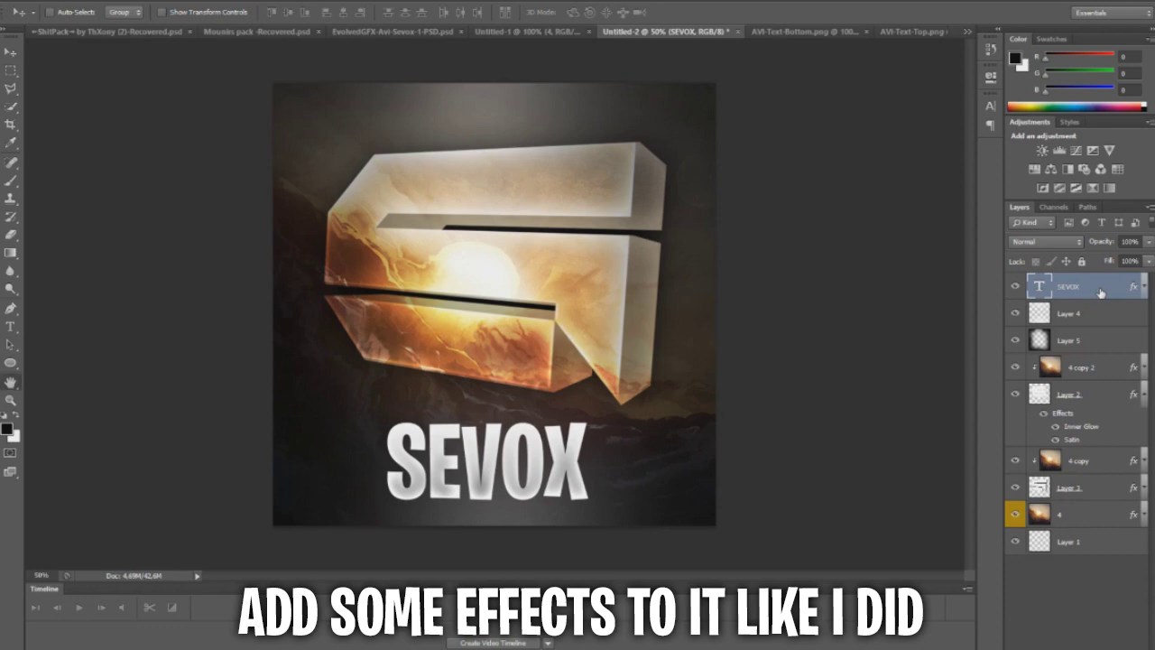
{"action": "double_click", "coordinate": [1101, 289]}
{"action": "left_click", "coordinate": [763, 335]}
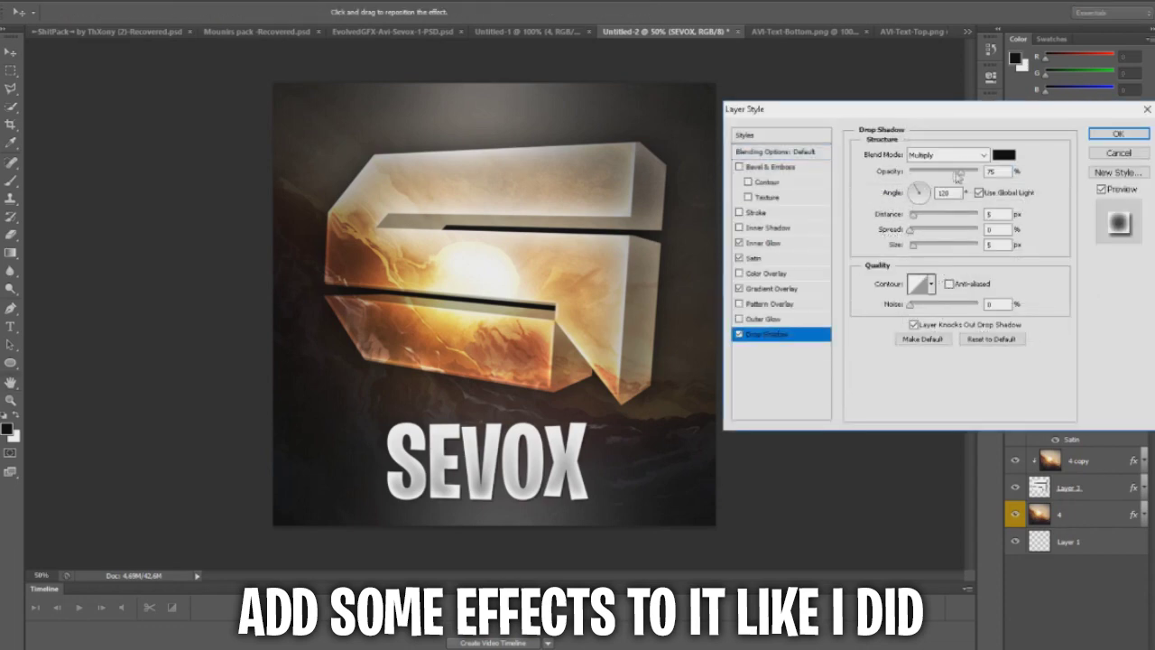
{"action": "left_click_drag", "start_coordinate": [913, 216], "coordinate": [932, 247]}
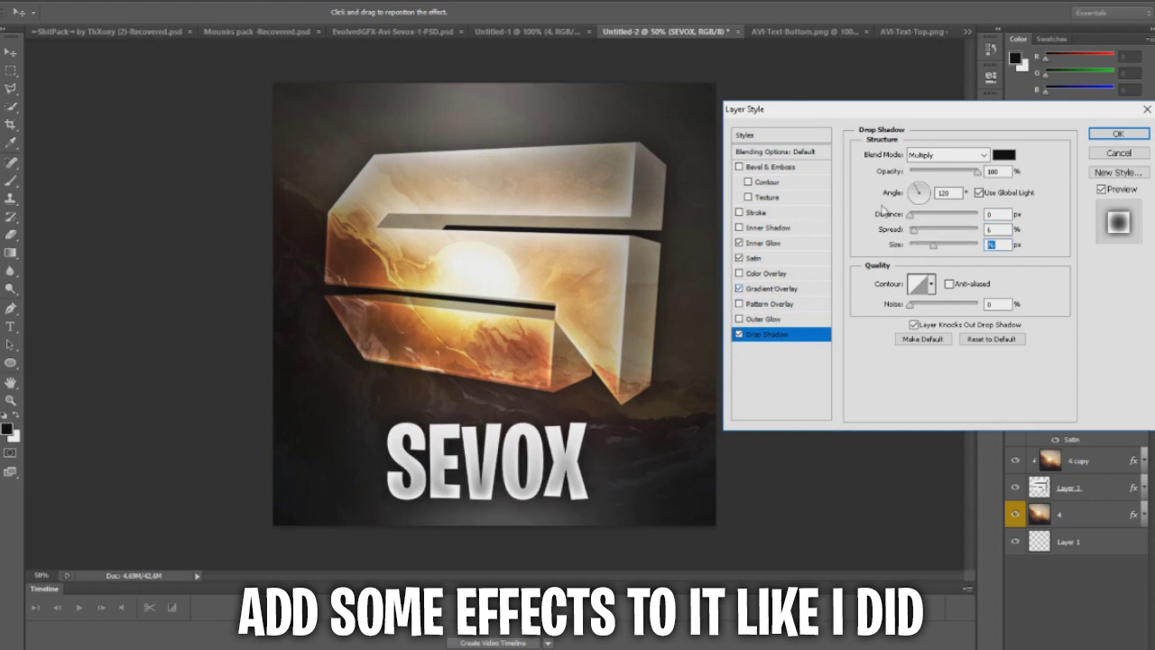
Reduce the SEVOX layer's Inner Glow opacity to 66% and apply the layer style
{"action": "left_click", "coordinate": [772, 288]}
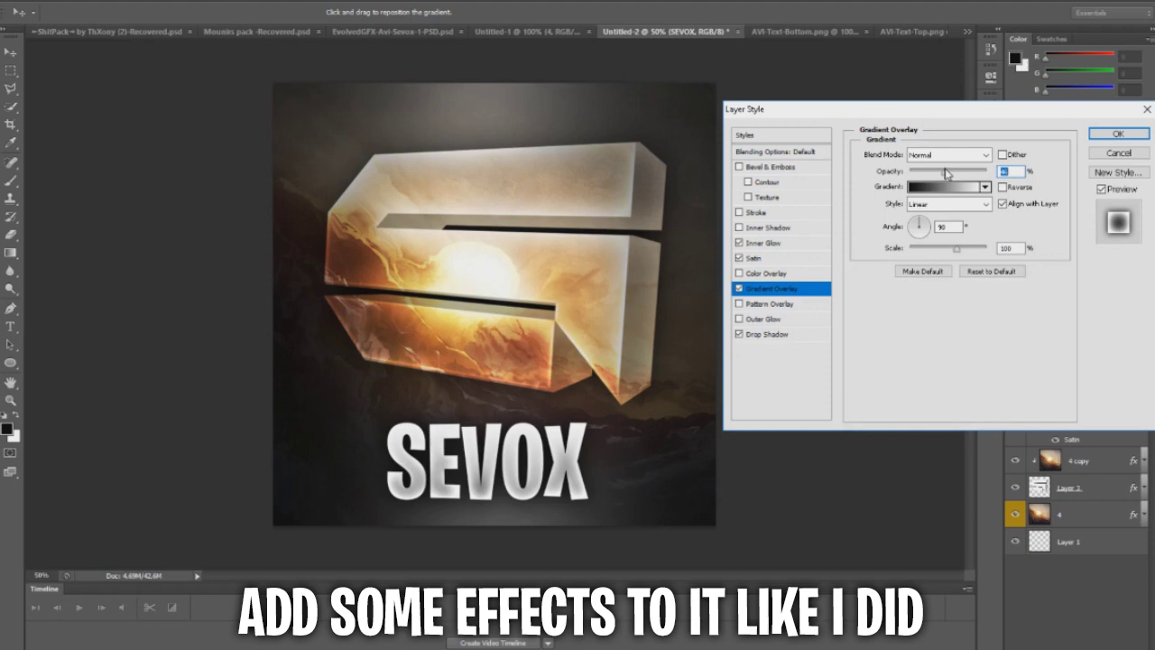
{"action": "left_click", "coordinate": [774, 242]}
{"action": "left_click_drag", "start_coordinate": [979, 171], "coordinate": [955, 172]}
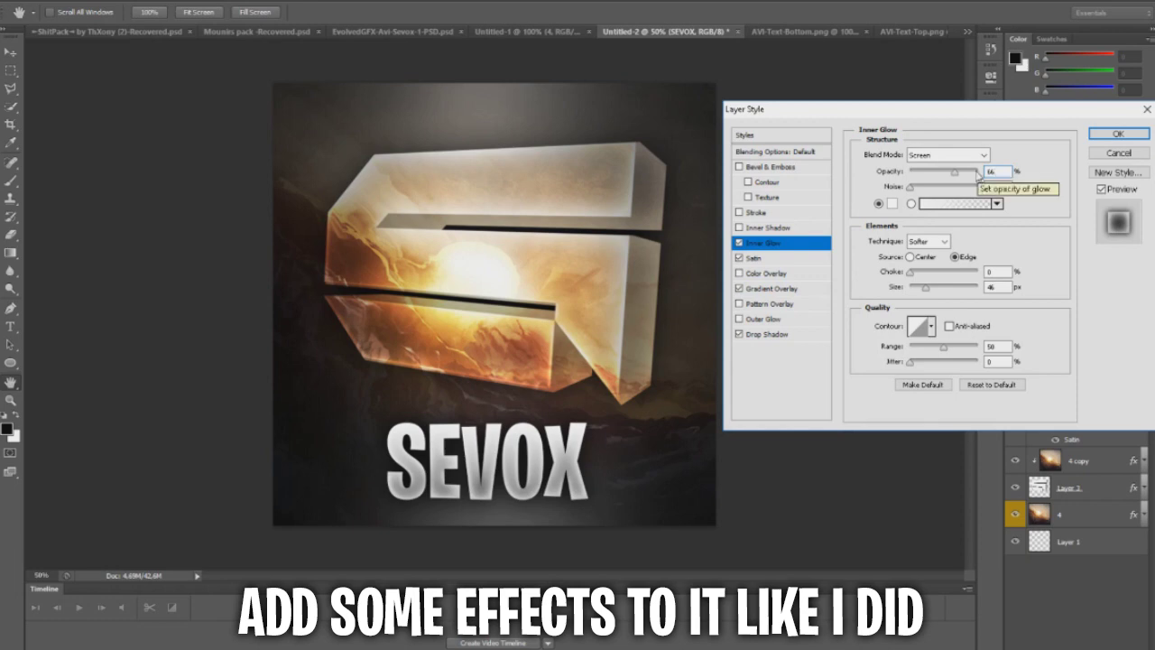
{"action": "left_click", "coordinate": [1118, 136]}
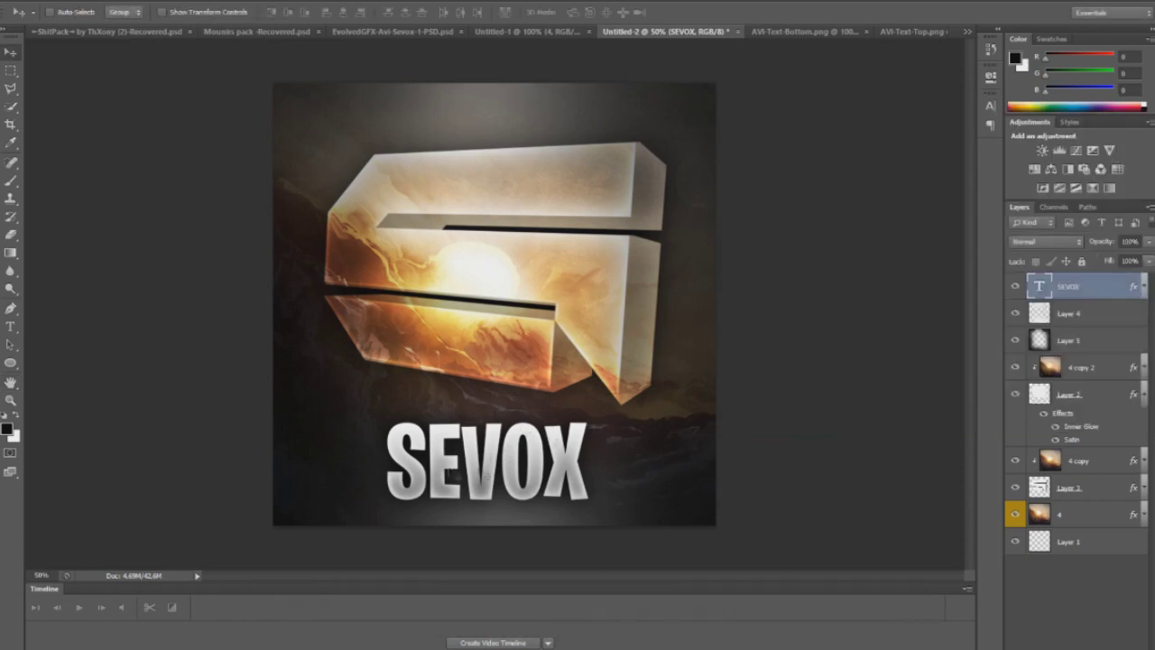
Warp the SEVOX text with the horizontal Flag style at a +3% bend
{"action": "double_click", "coordinate": [1039, 286]}
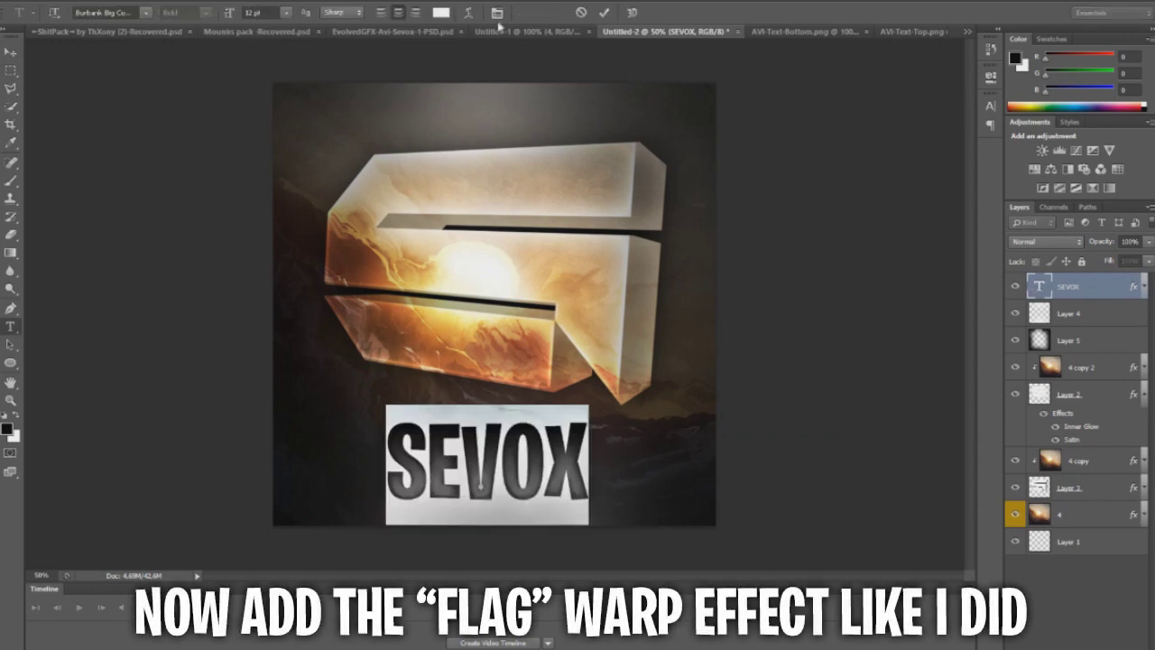
{"action": "left_click", "coordinate": [469, 13]}
{"action": "left_click", "coordinate": [523, 186]}
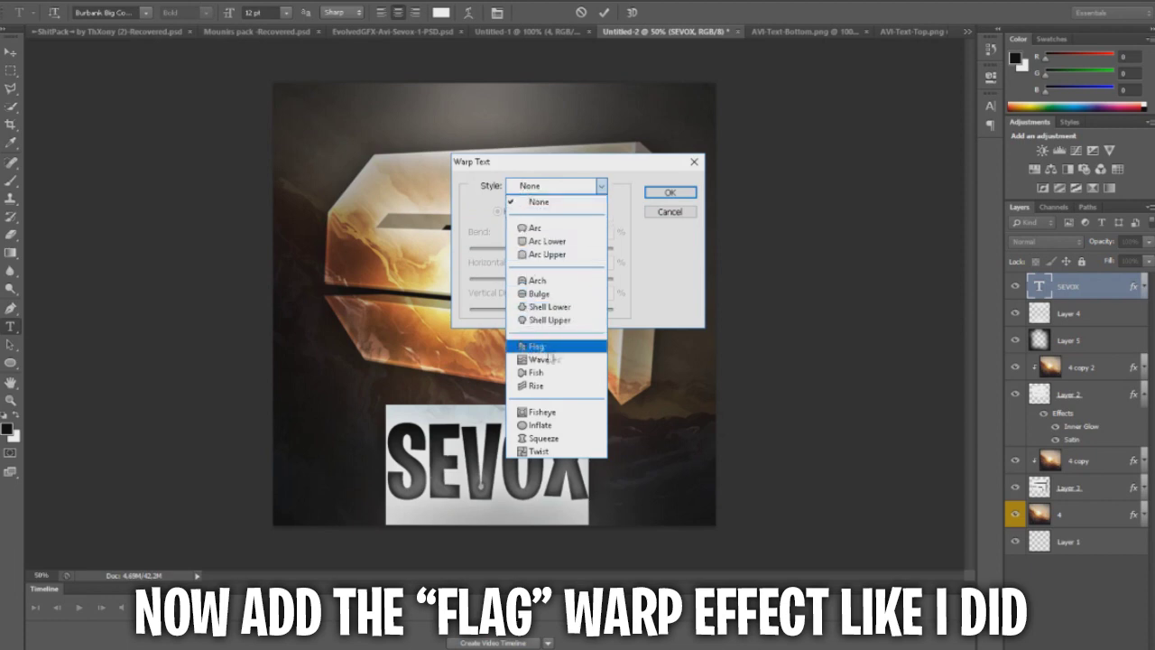
{"action": "left_click", "coordinate": [536, 346]}
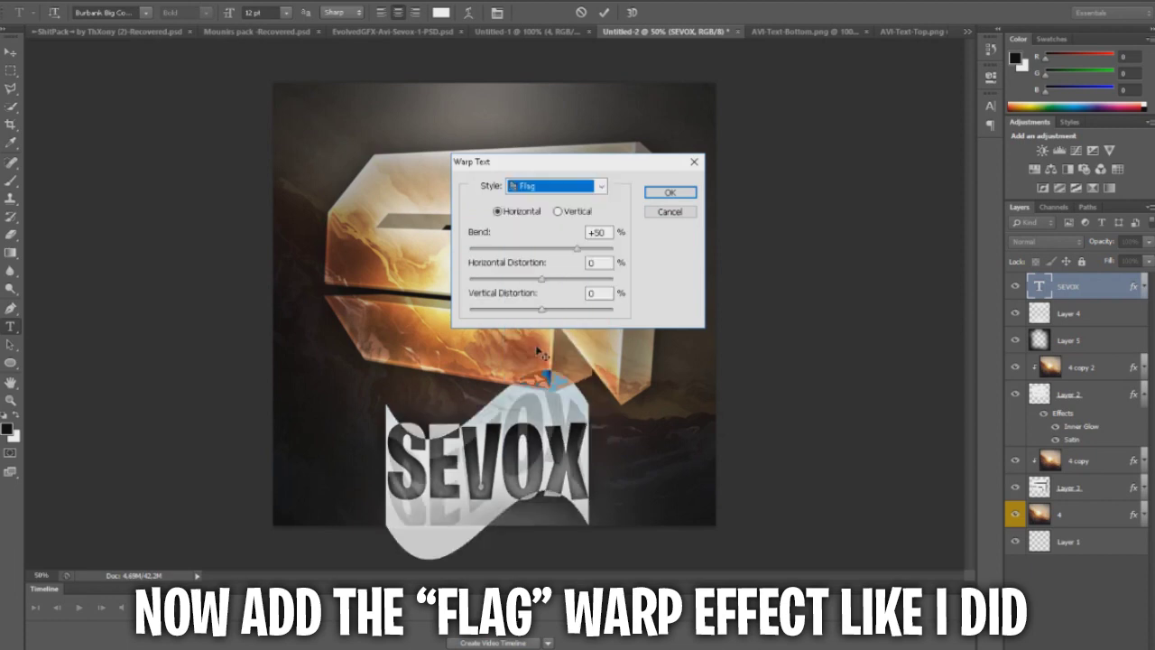
{"action": "double_click", "coordinate": [599, 232]}
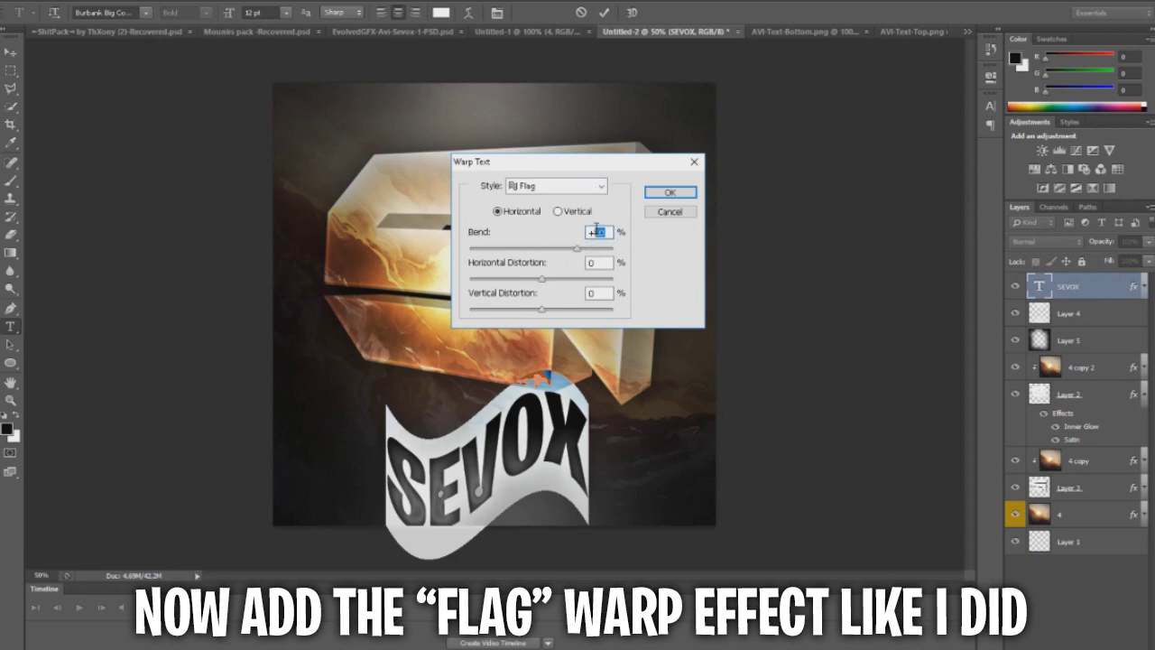
{"action": "type", "text": "3"}
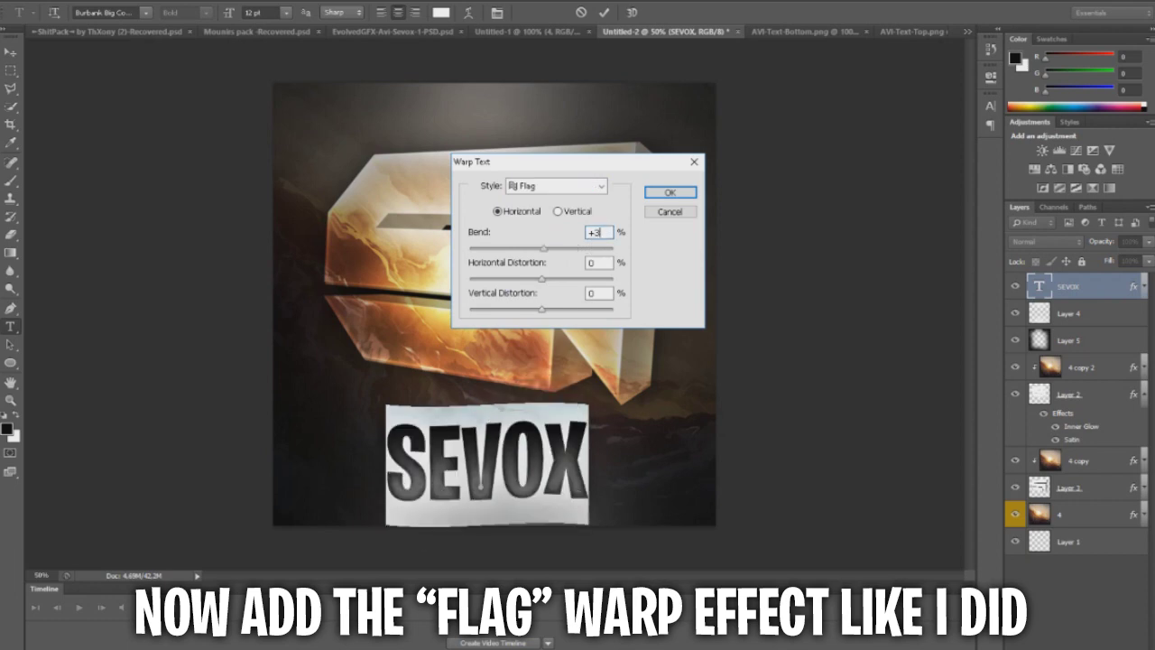
{"action": "type", "text": "6"}
{"action": "key", "text": "BackSpace"}
{"action": "type", "text": "6"}
{"action": "type", "text": "3"}
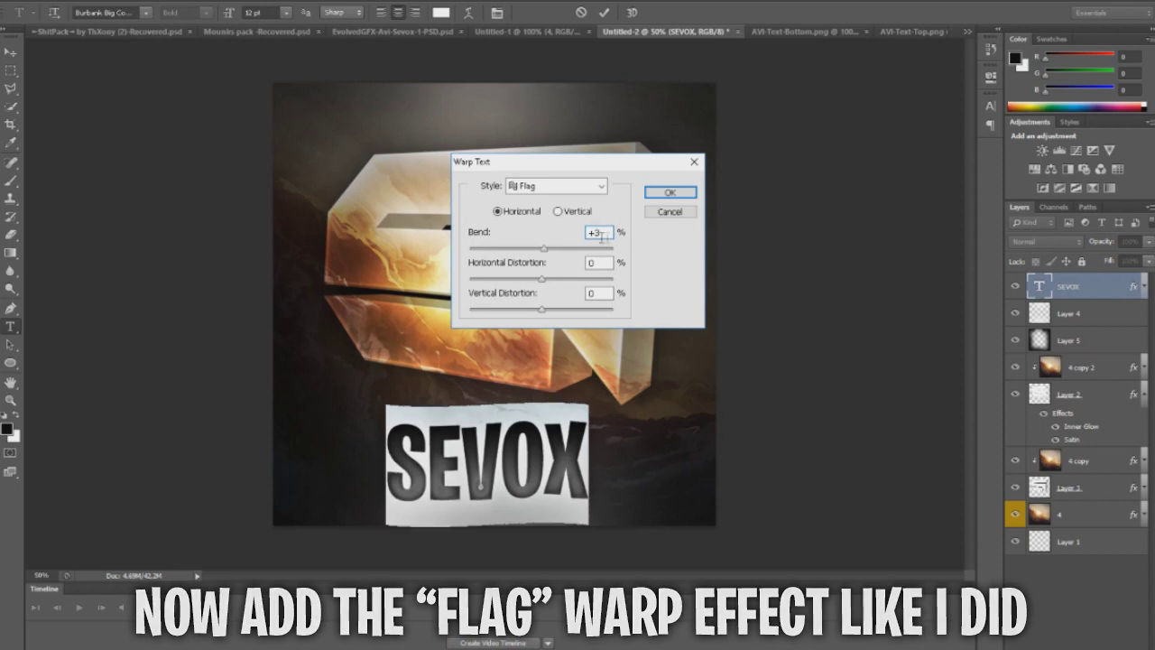
{"action": "left_click", "coordinate": [673, 192]}
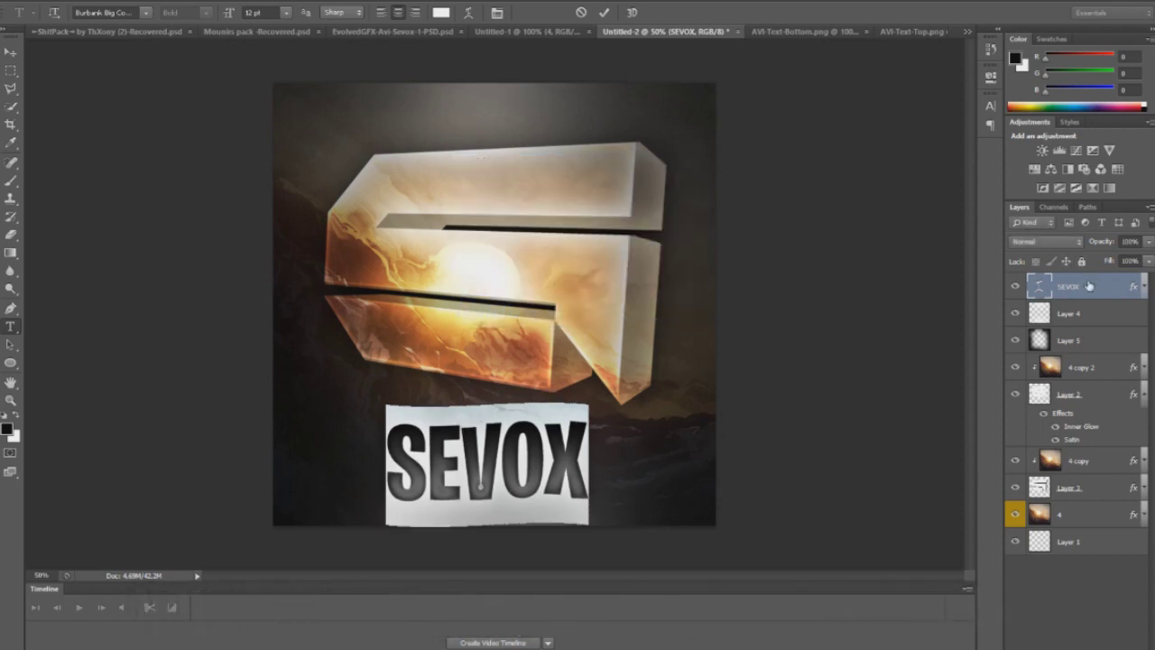
Scale the warped SEVOX text down slightly and reposition it below the letter S
{"action": "key", "text": "v"}
{"action": "key", "text": "ctrl+t"}
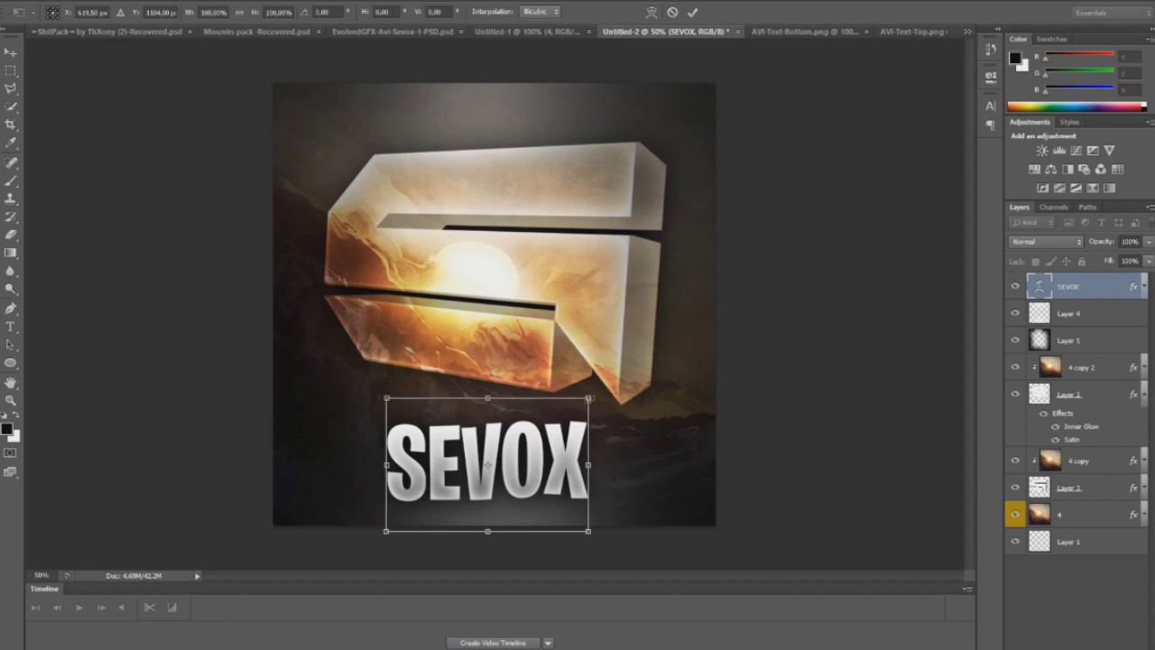
{"action": "left_click_drag", "start_coordinate": [589, 398], "coordinate": [568, 412]}
{"action": "key", "text": "Return"}
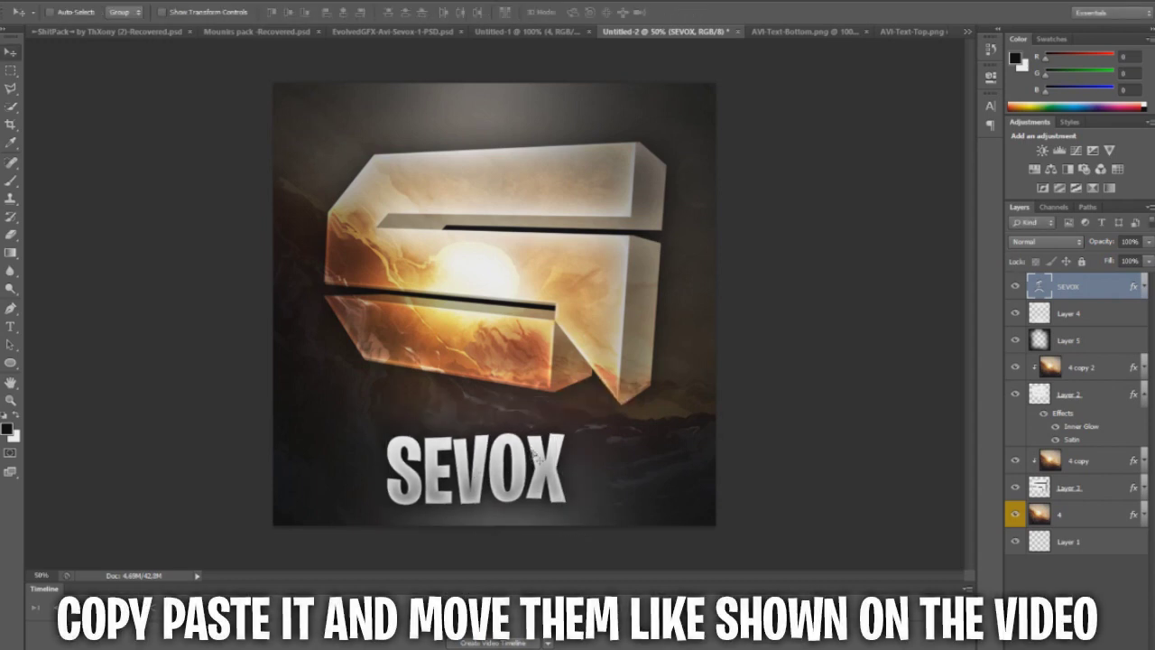
{"action": "left_click_drag", "start_coordinate": [535, 458], "coordinate": [544, 456]}
Duplicate the SEVOX text layer and nudge the copy slightly left to thicken the lettering
{"action": "key", "text": "ctrl+j"}
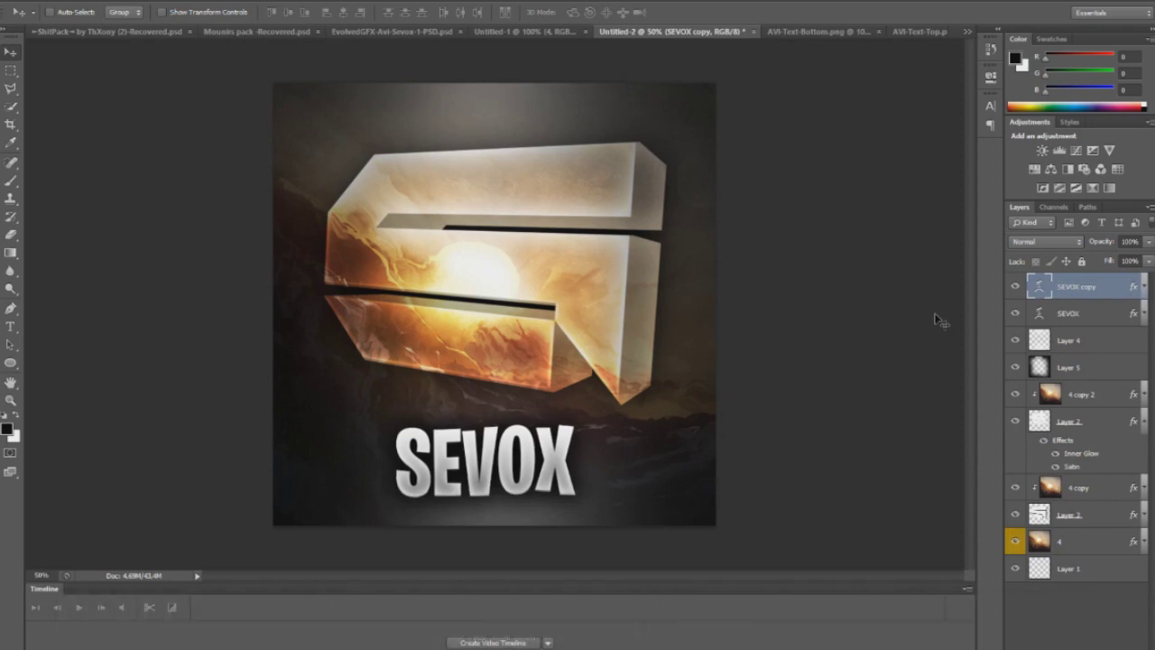
{"action": "key", "text": "Left"}
{"action": "key", "text": "Left"}
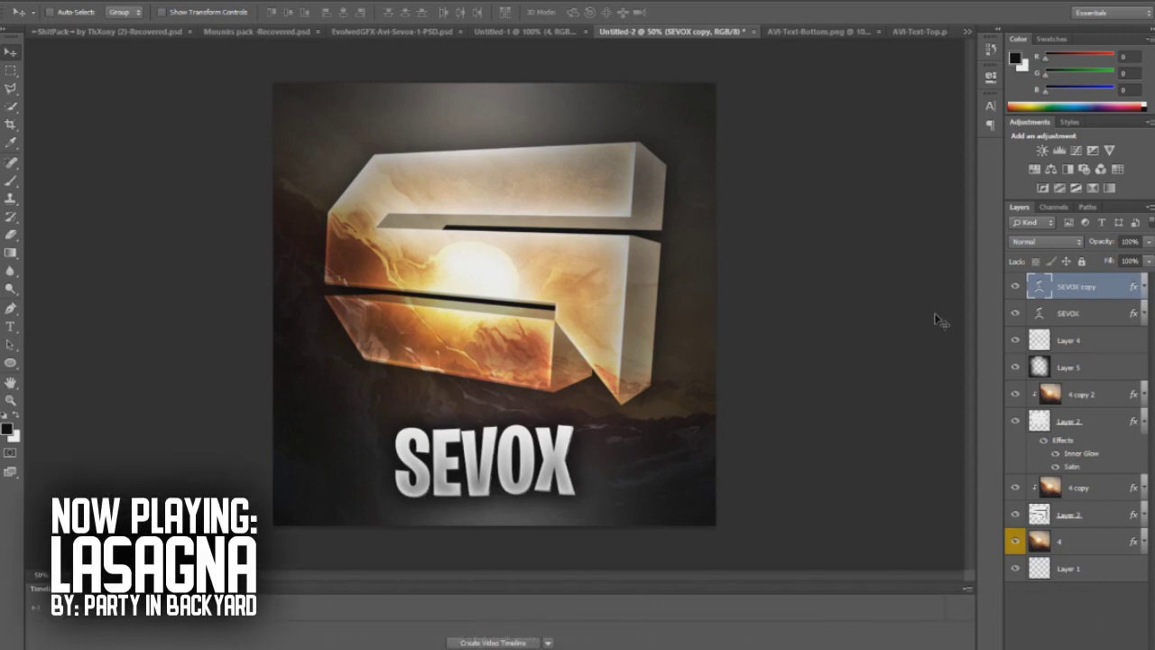
Rasterize the SEVOX and SEVOX copy text layers and merge them into one layer
{"action": "left_click", "coordinate": [1102, 313], "text": "shift"}
{"action": "right_click", "coordinate": [1102, 313]}
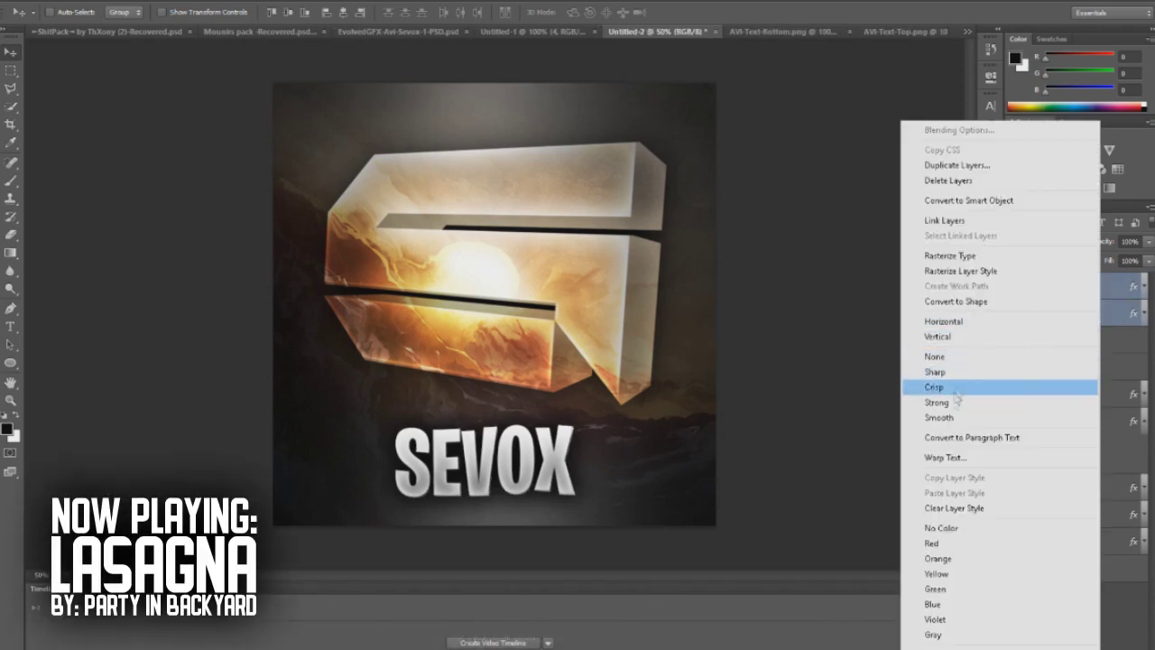
{"action": "left_click", "coordinate": [950, 255]}
{"action": "right_click", "coordinate": [1111, 318]}
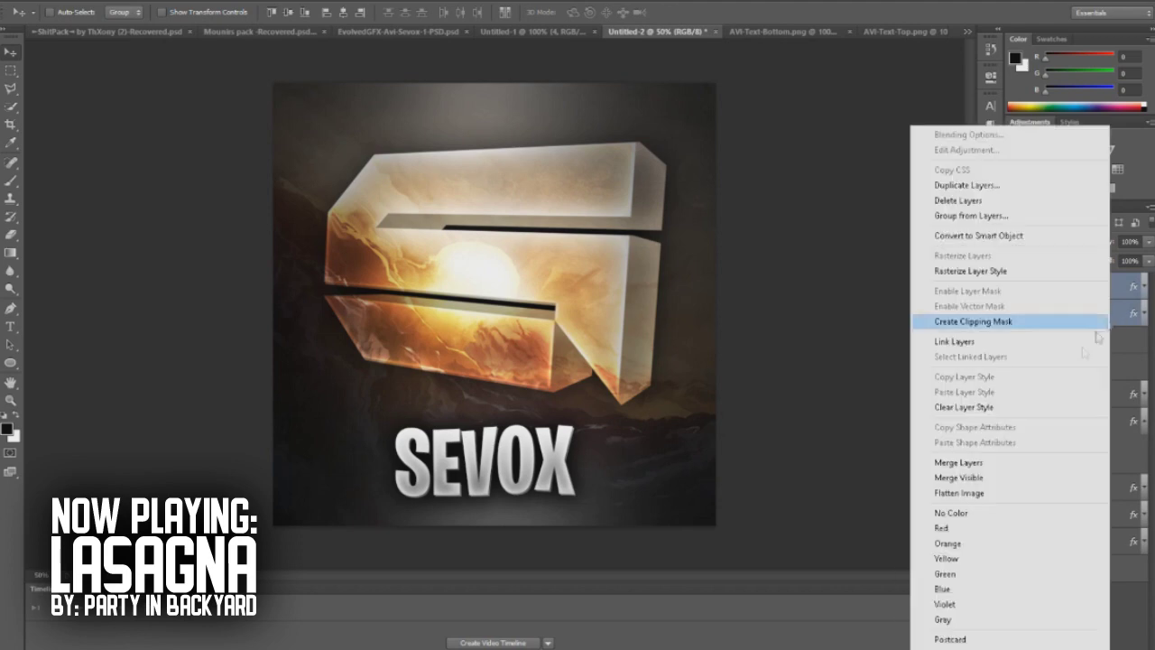
{"action": "left_click", "coordinate": [948, 463]}
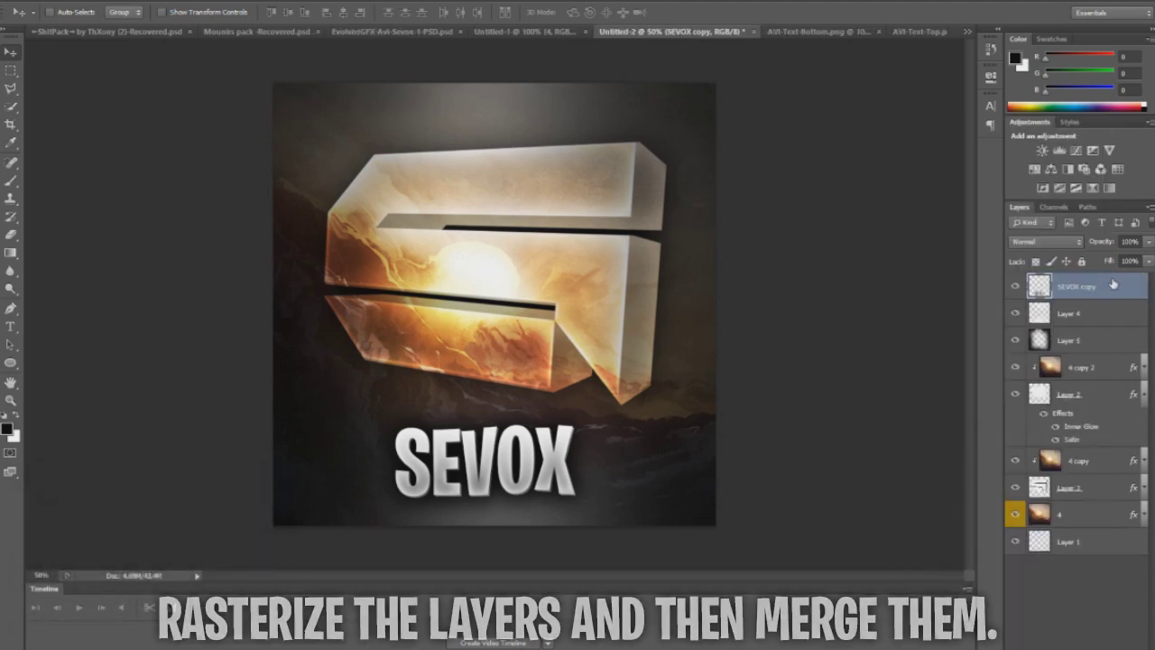
Reposition the merged SEVOX layer and apply a Custom warp that pulls its four corners slightly outward
{"action": "mouse_move", "coordinate": [541, 451]}
{"action": "left_mouse_down"}
{"action": "mouse_move", "coordinate": [533, 472]}
{"action": "mouse_move", "coordinate": [553, 448]}
{"action": "left_mouse_up"}
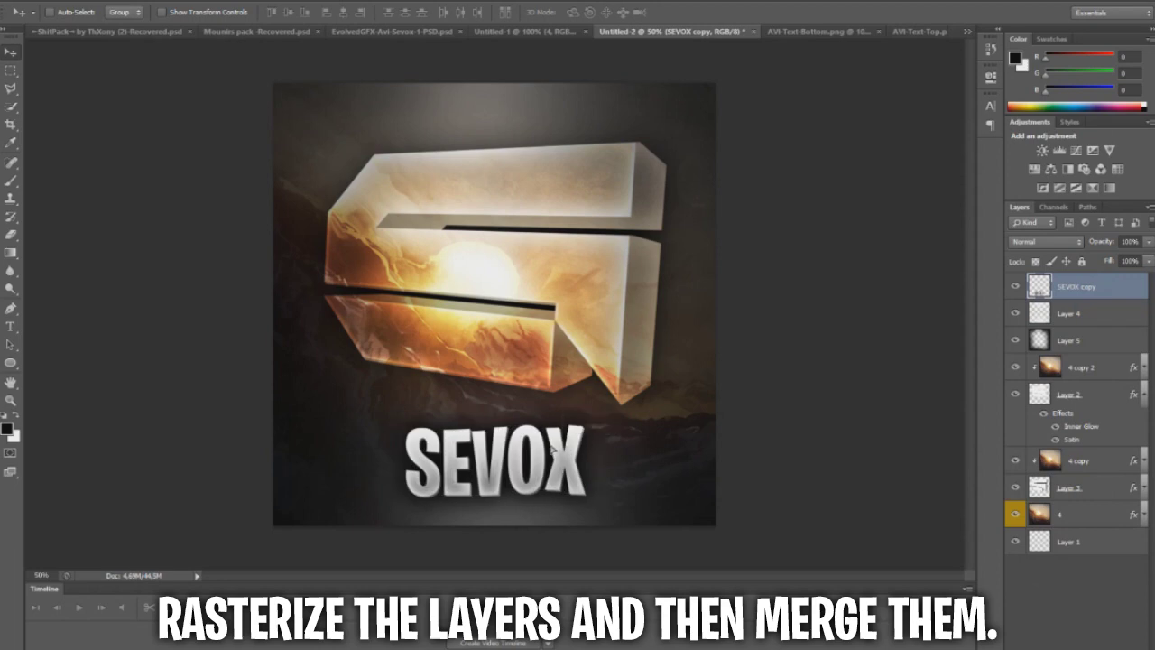
{"action": "key", "text": "ctrl+t"}
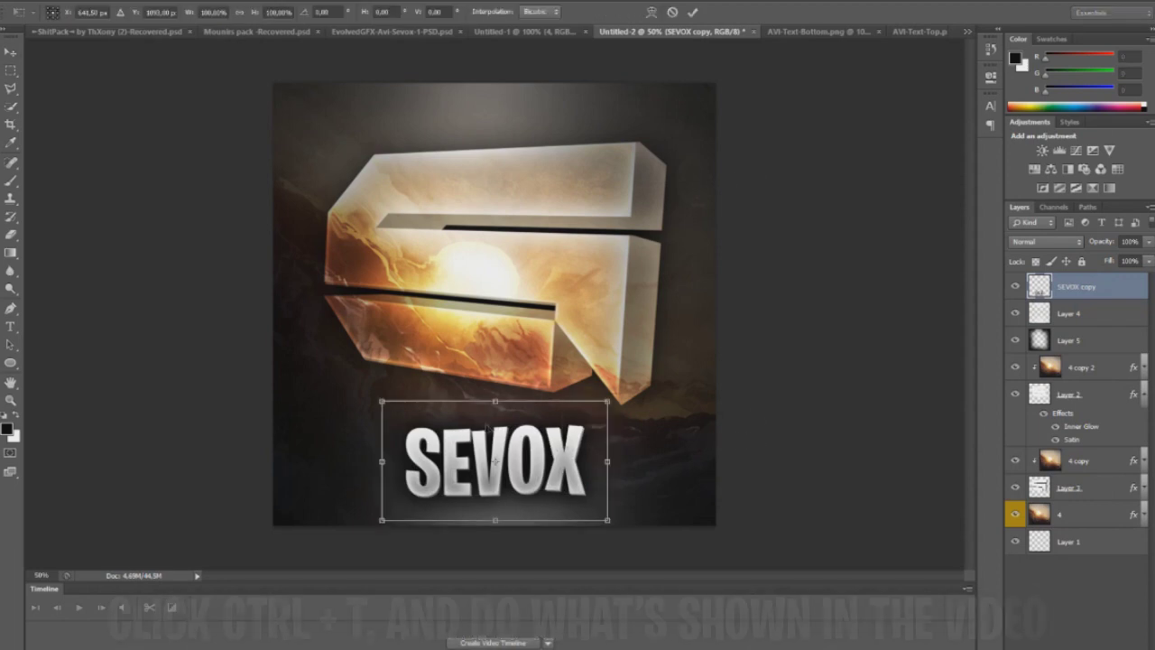
{"action": "left_click", "coordinate": [652, 12]}
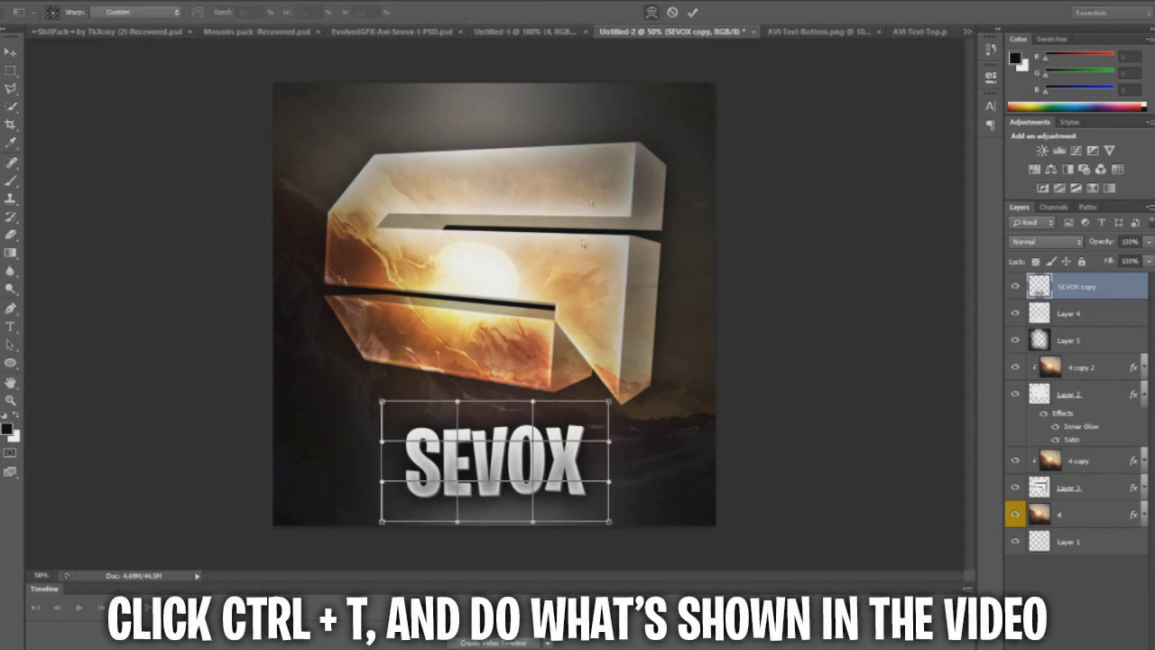
{"action": "left_click_drag", "start_coordinate": [614, 402], "coordinate": [618, 395]}
{"action": "left_click_drag", "start_coordinate": [611, 522], "coordinate": [616, 524]}
{"action": "left_click_drag", "start_coordinate": [381, 524], "coordinate": [375, 522]}
{"action": "left_click_drag", "start_coordinate": [386, 404], "coordinate": [374, 393]}
{"action": "key", "text": "Return"}
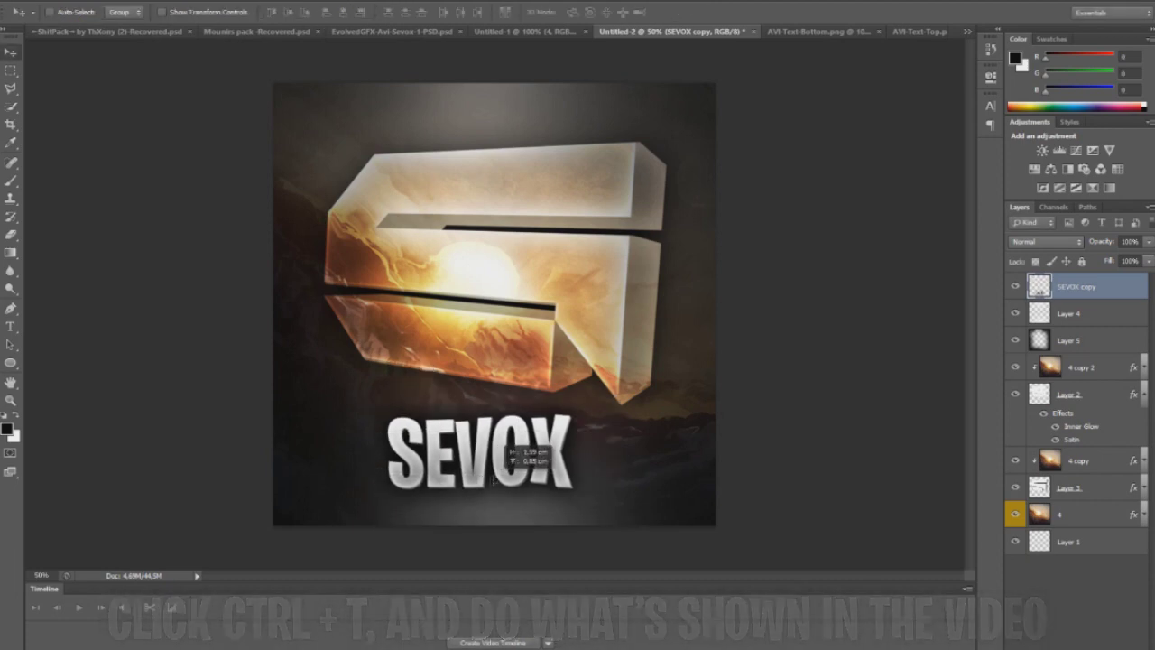
Scale the merged SEVOX lettering down with Free Transform, keeping it below the letter S
{"action": "key", "text": "ctrl+t"}
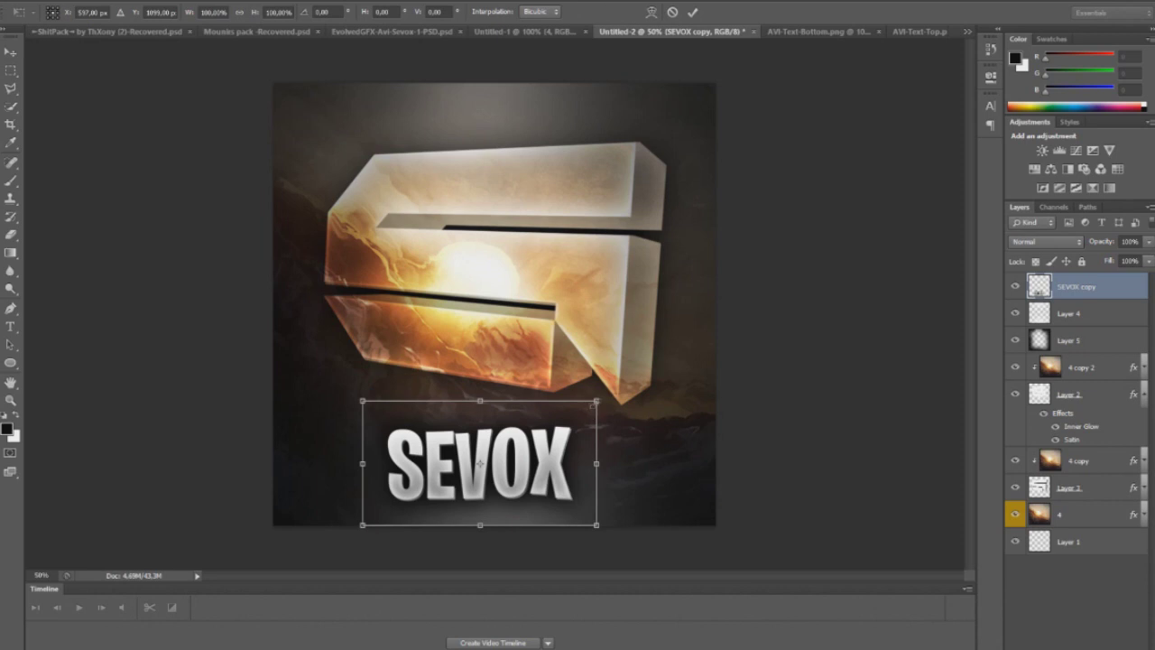
{"action": "left_click_drag", "start_coordinate": [595, 401], "coordinate": [557, 445]}
{"action": "key", "text": "Return"}
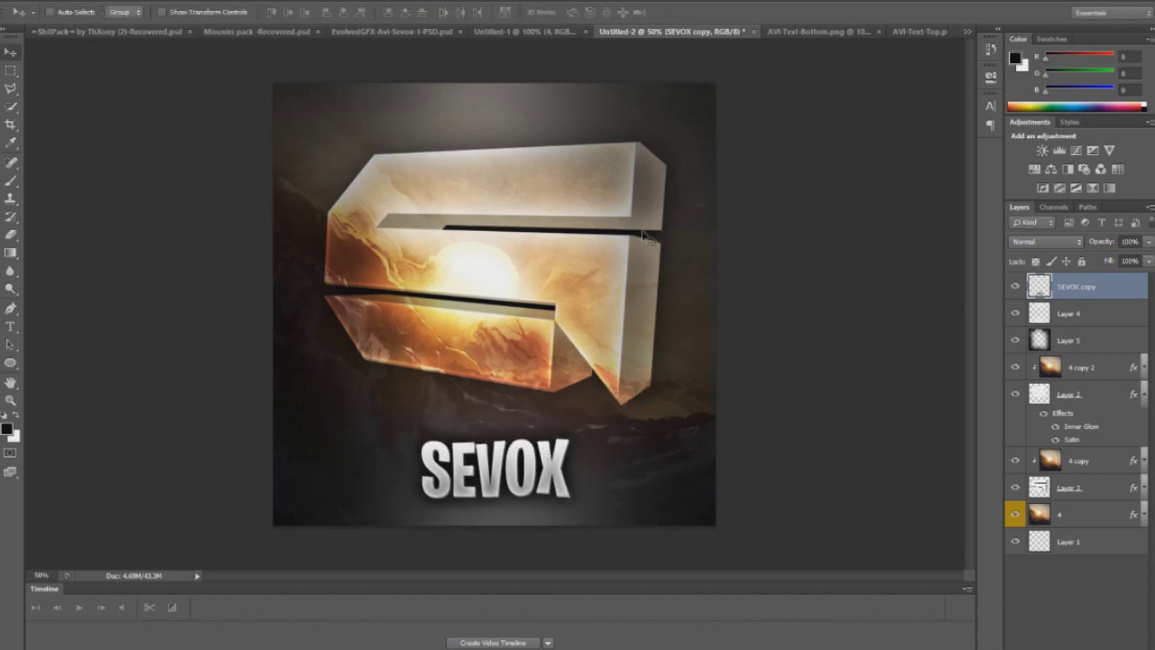
Close the AVI-Text-Bottom.png and AVI-Text-Top.png documents
{"action": "left_click", "coordinate": [787, 32]}
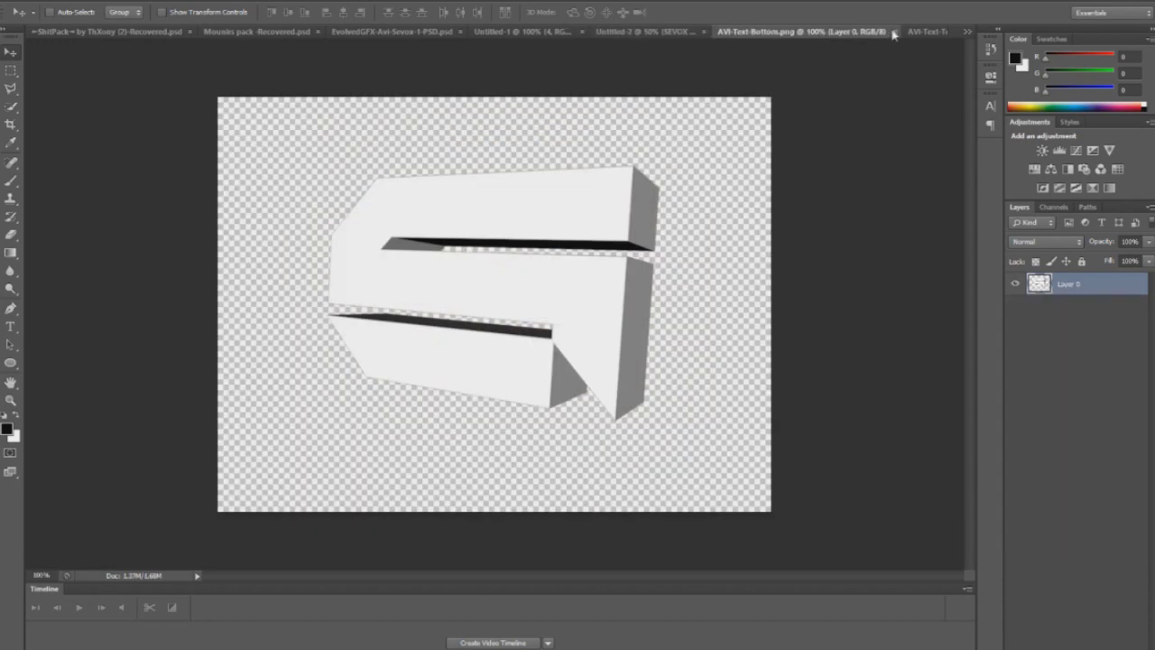
{"action": "left_click", "coordinate": [892, 32]}
{"action": "left_click", "coordinate": [925, 33]}
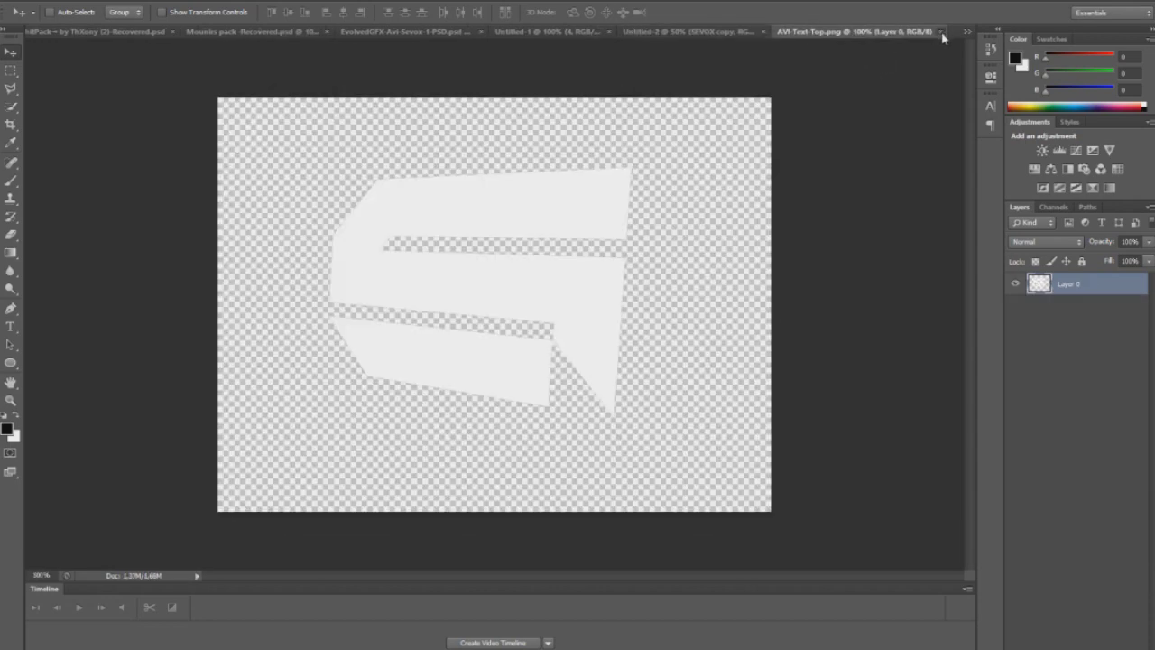
{"action": "left_click", "coordinate": [944, 32]}
Create a new 1280 x 1280 pixel RGB document with a white background
{"action": "left_click", "coordinate": [34, 1]}
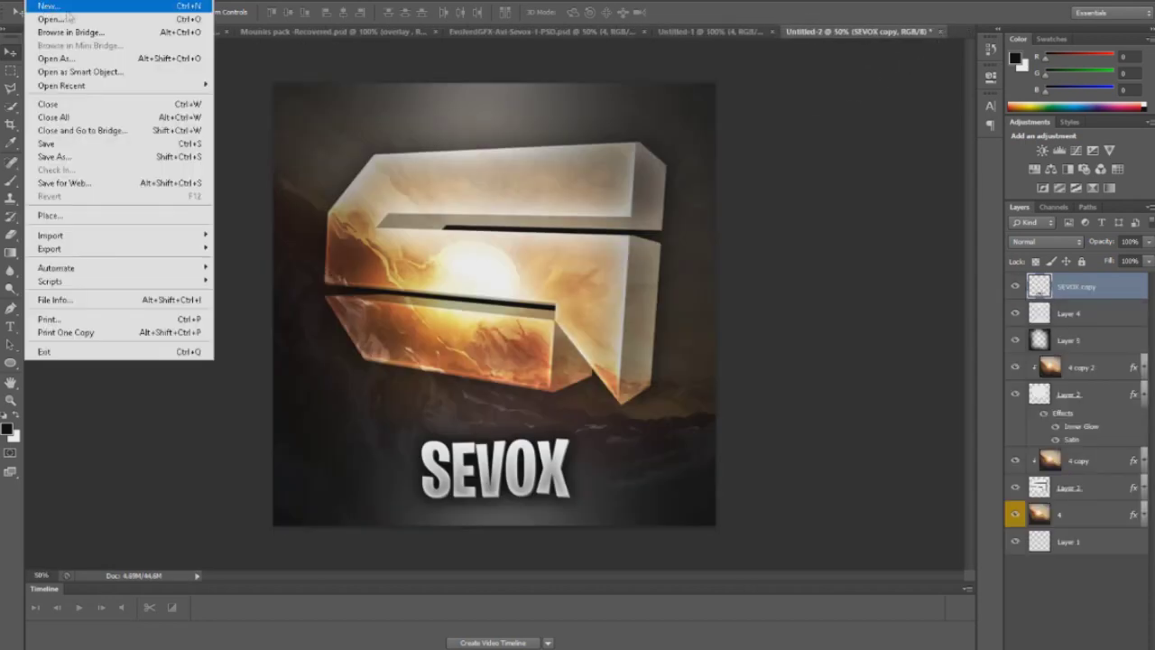
{"action": "left_click", "coordinate": [76, 7]}
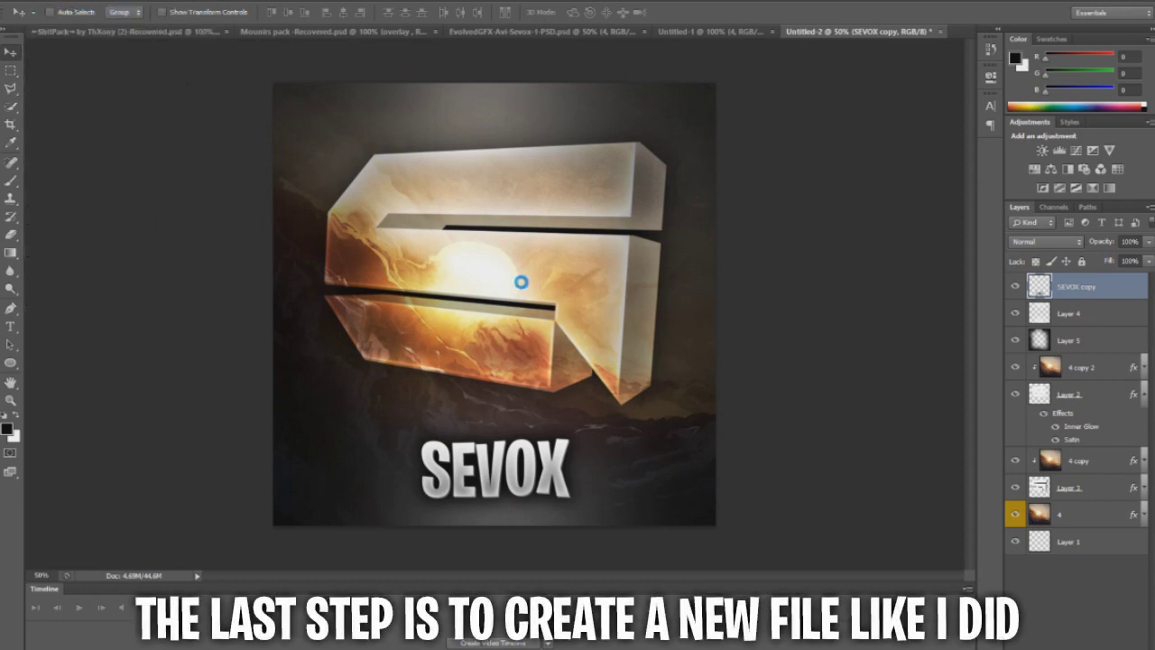
{"action": "left_click", "coordinate": [542, 309]}
{"action": "left_click", "coordinate": [542, 320]}
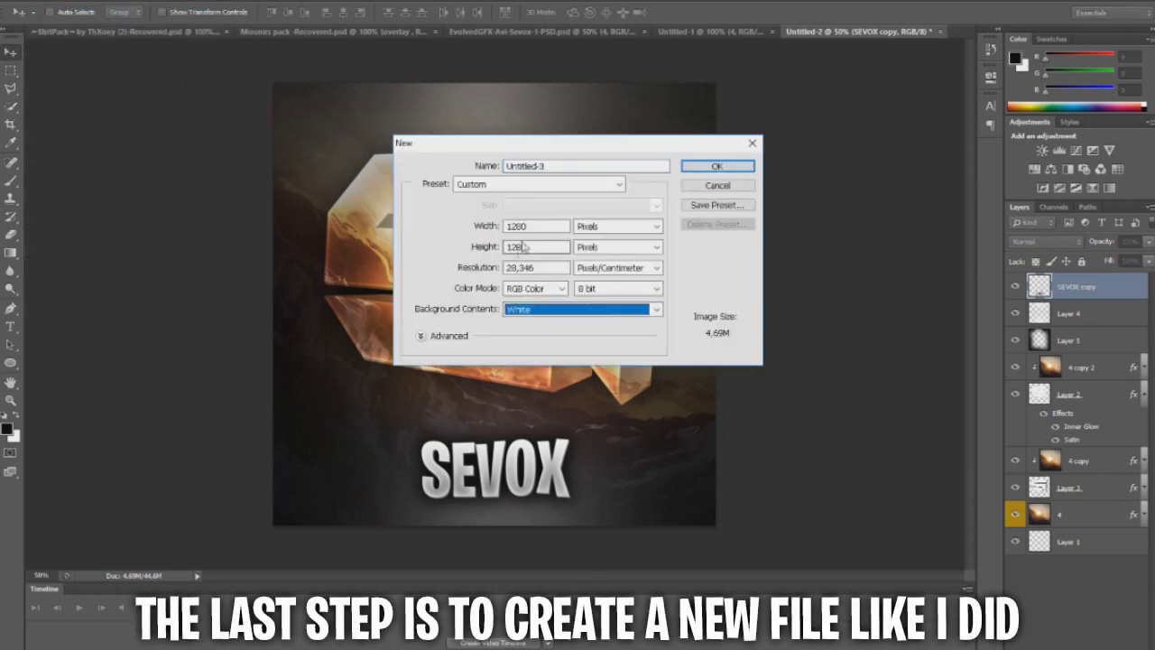
{"action": "left_click_drag", "start_coordinate": [537, 228], "coordinate": [498, 241]}
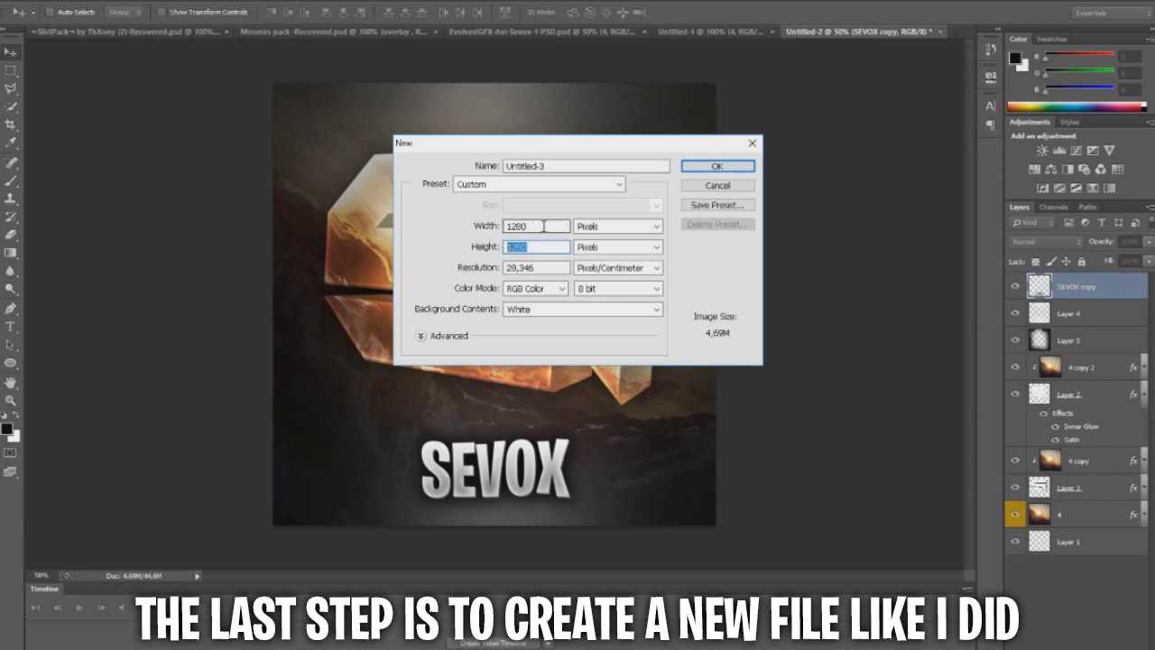
{"action": "left_click", "coordinate": [545, 226]}
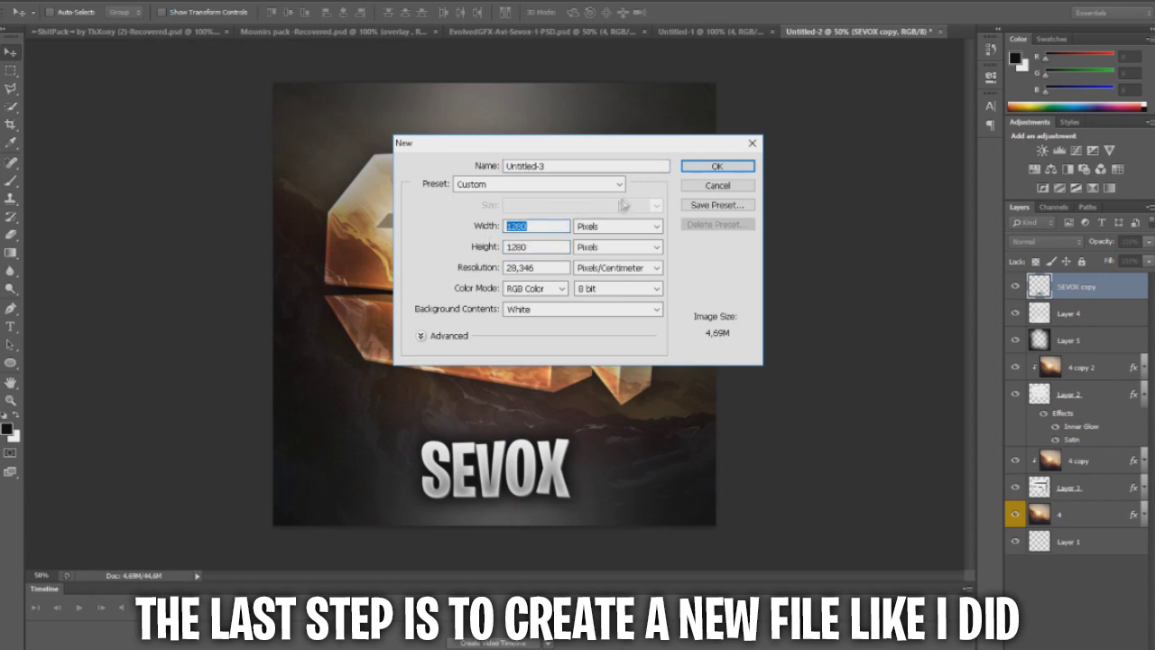
{"action": "left_click", "coordinate": [706, 167]}
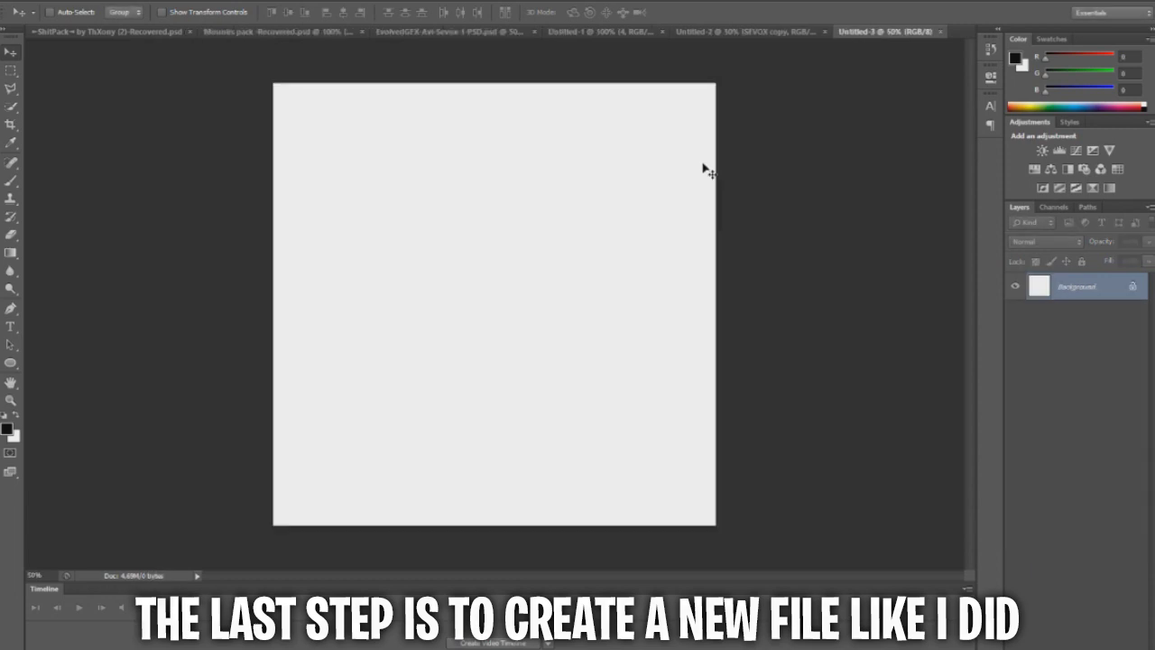
Copy the sunset background from Untitled-1 into Untitled-3 and enlarge it to span the canvas width
{"action": "left_click", "coordinate": [603, 33]}
{"action": "mouse_move", "coordinate": [653, 320]}
{"action": "left_mouse_down"}
{"action": "mouse_move", "coordinate": [869, 34]}
{"action": "mouse_move", "coordinate": [472, 304]}
{"action": "mouse_move", "coordinate": [455, 229]}
{"action": "left_mouse_up"}
{"action": "key", "text": "ctrl+t"}
{"action": "left_click_drag", "start_coordinate": [654, 333], "coordinate": [919, 493]}
{"action": "key", "text": "Return"}
{"action": "left_click_drag", "start_coordinate": [666, 325], "coordinate": [681, 339]}
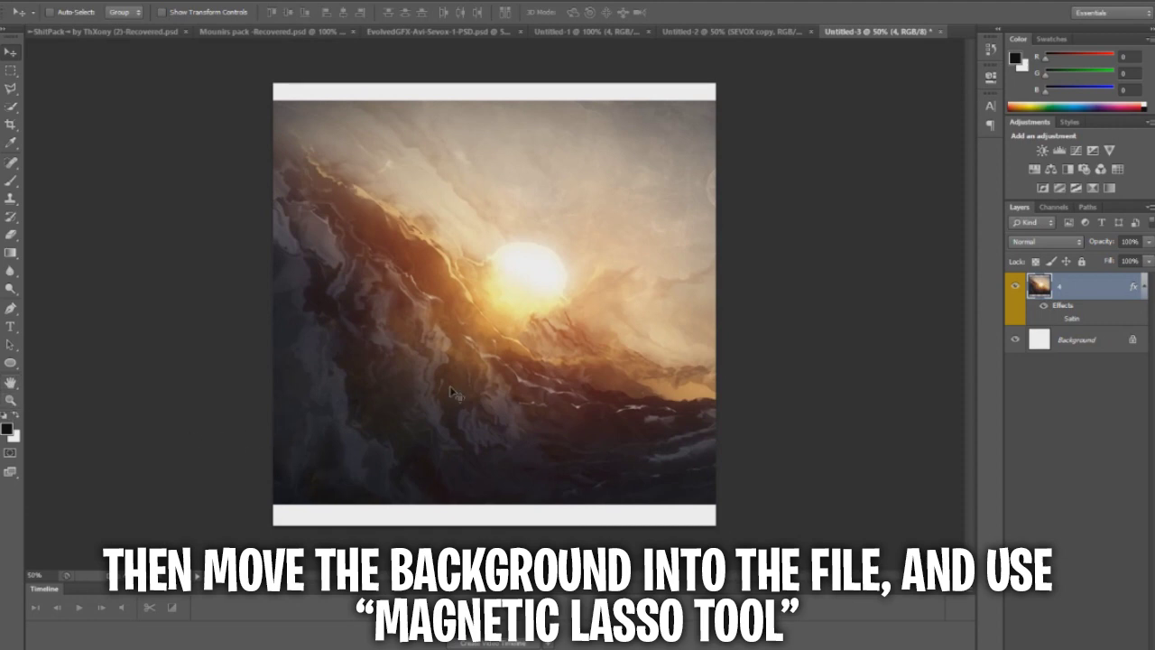
Select the dark mountain with the Magnetic Lasso tool along its ridge and cut it onto its own layer
{"action": "scroll", "coordinate": [454, 394], "scroll_direction": "up", "scroll_amount": 1}
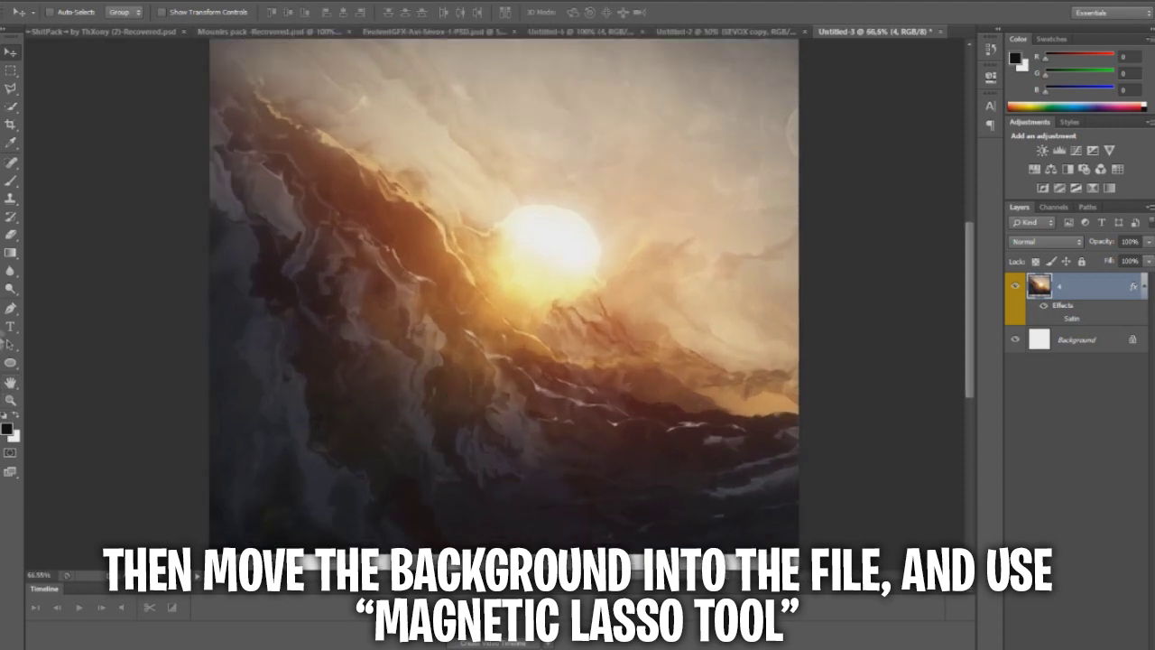
{"action": "left_click", "coordinate": [11, 107]}
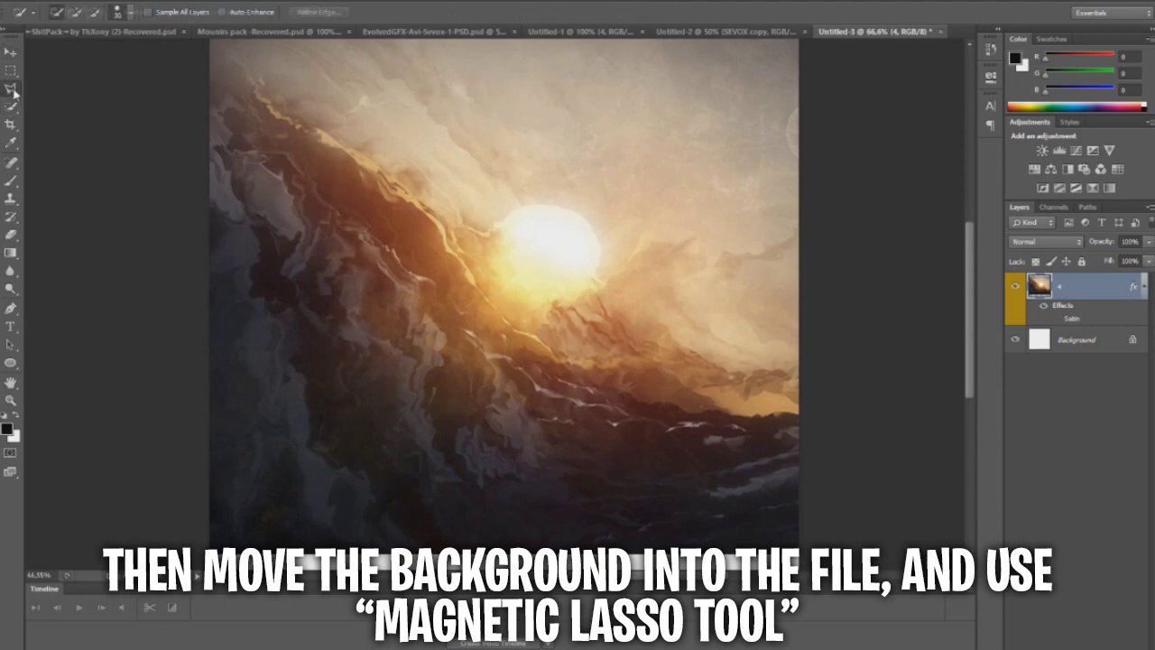
{"action": "left_click", "coordinate": [12, 89]}
{"action": "left_click", "coordinate": [77, 111]}
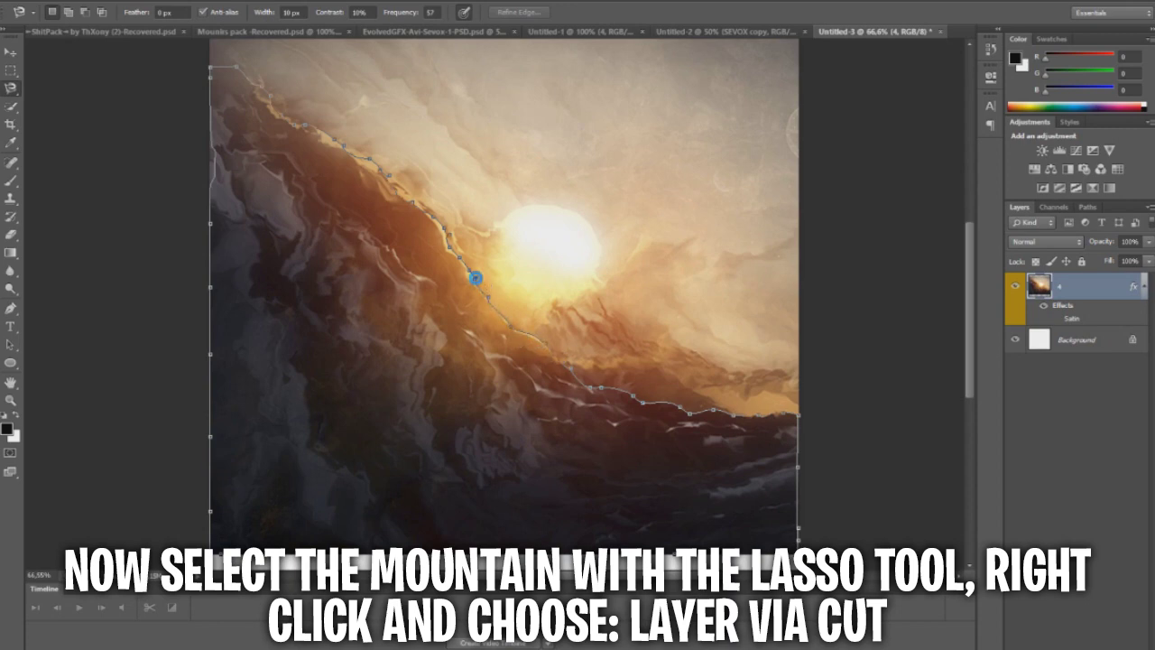
{"action": "left_click", "coordinate": [476, 278]}
{"action": "right_click", "coordinate": [402, 444]}
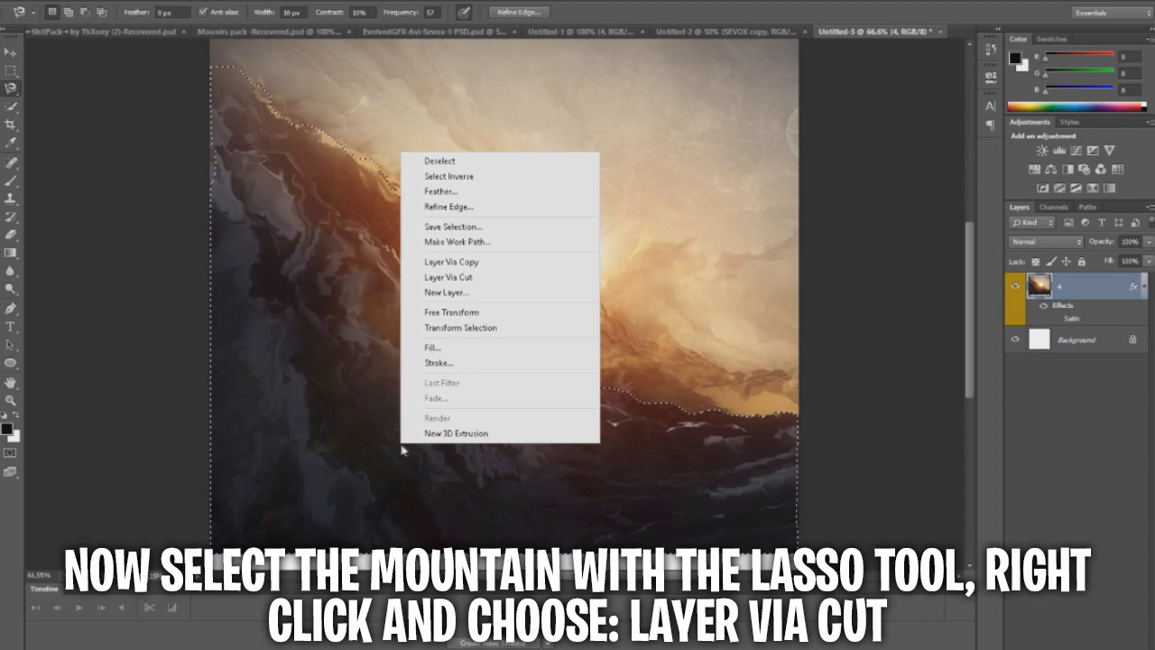
{"action": "left_click", "coordinate": [449, 278]}
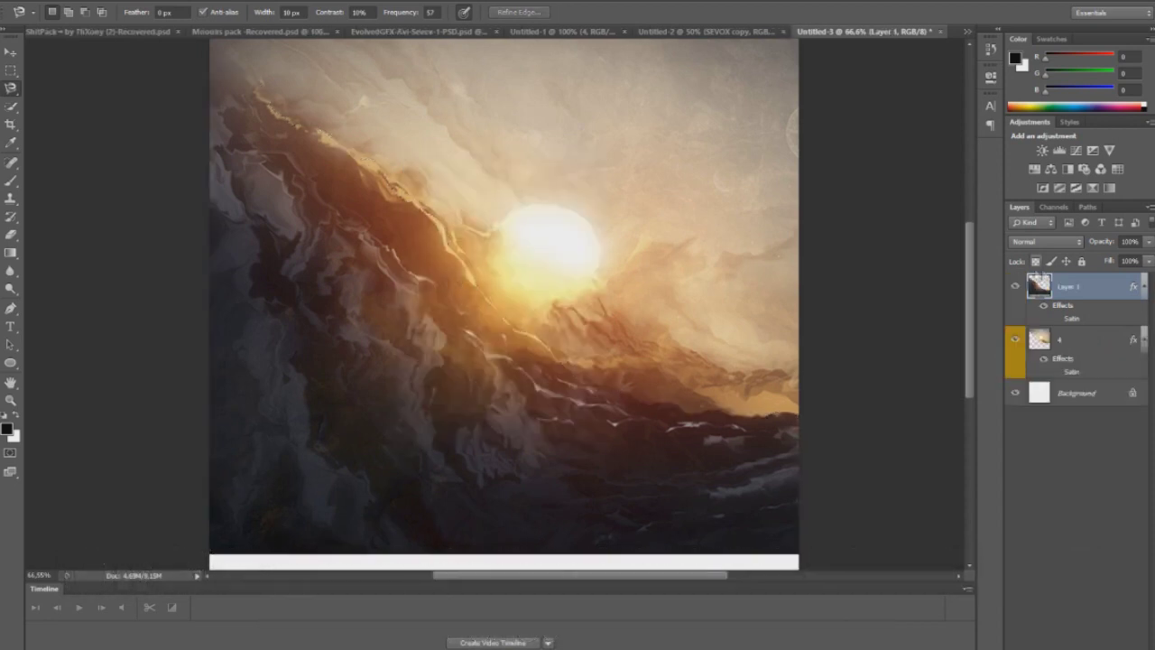
Copy the cut mountain layer into Untitled-2, mirror it horizontally with Free Transform and place it over the lower canvas
{"action": "left_click", "coordinate": [11, 53]}
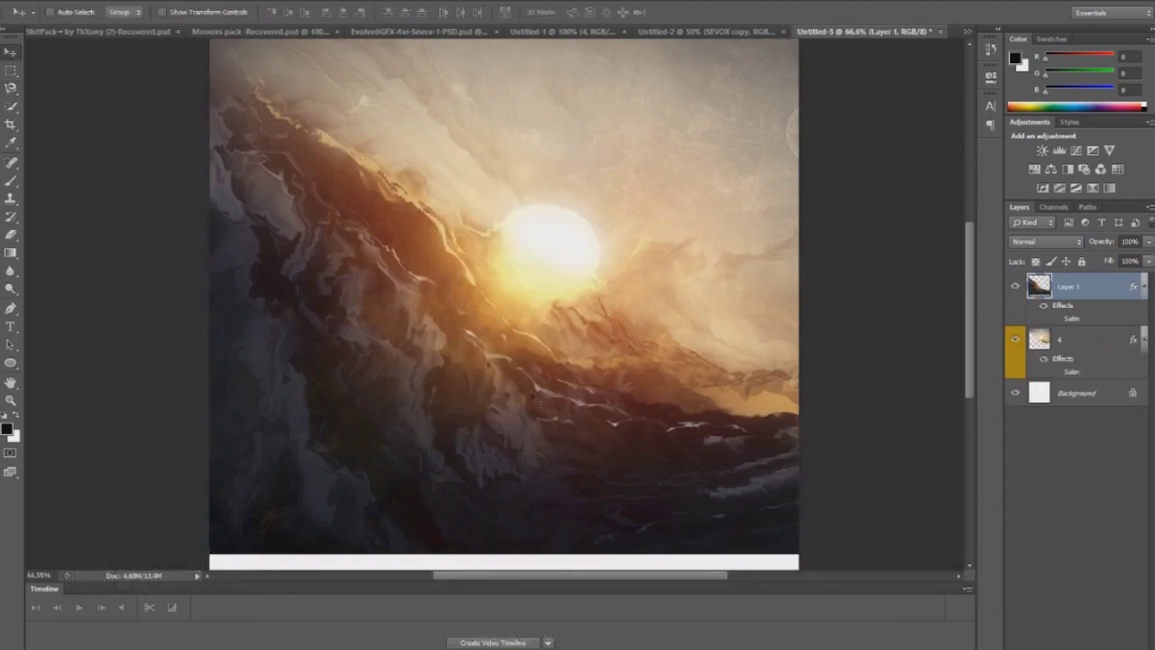
{"action": "left_click_drag", "start_coordinate": [557, 415], "coordinate": [565, 262]}
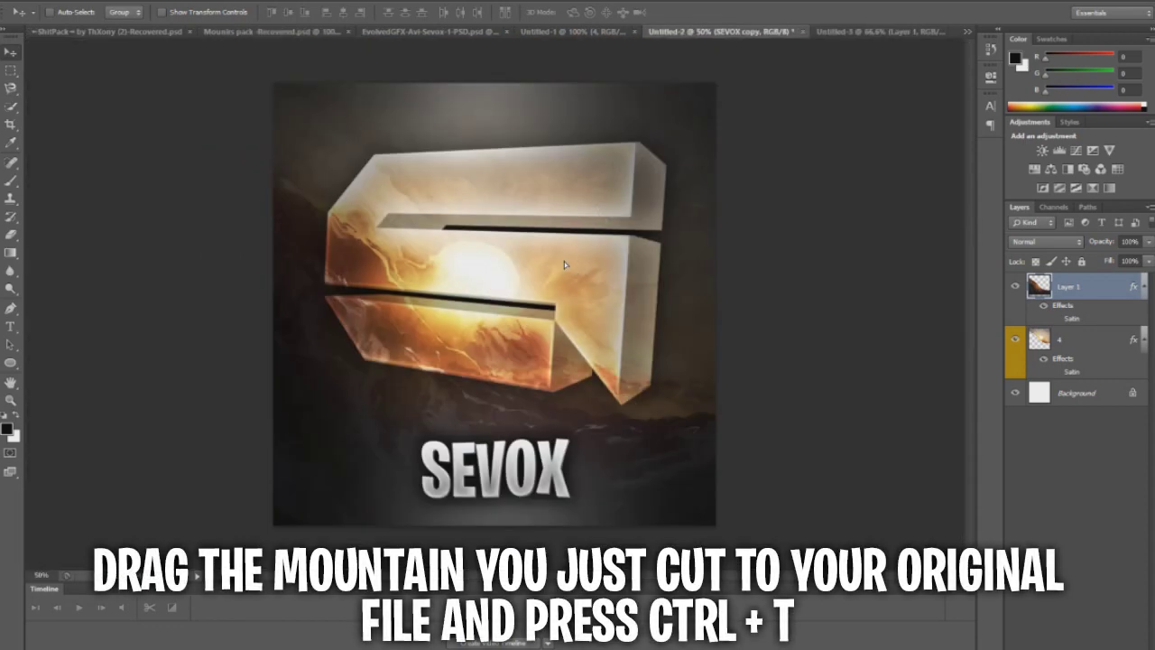
{"action": "left_click_drag", "start_coordinate": [564, 264], "coordinate": [573, 303]}
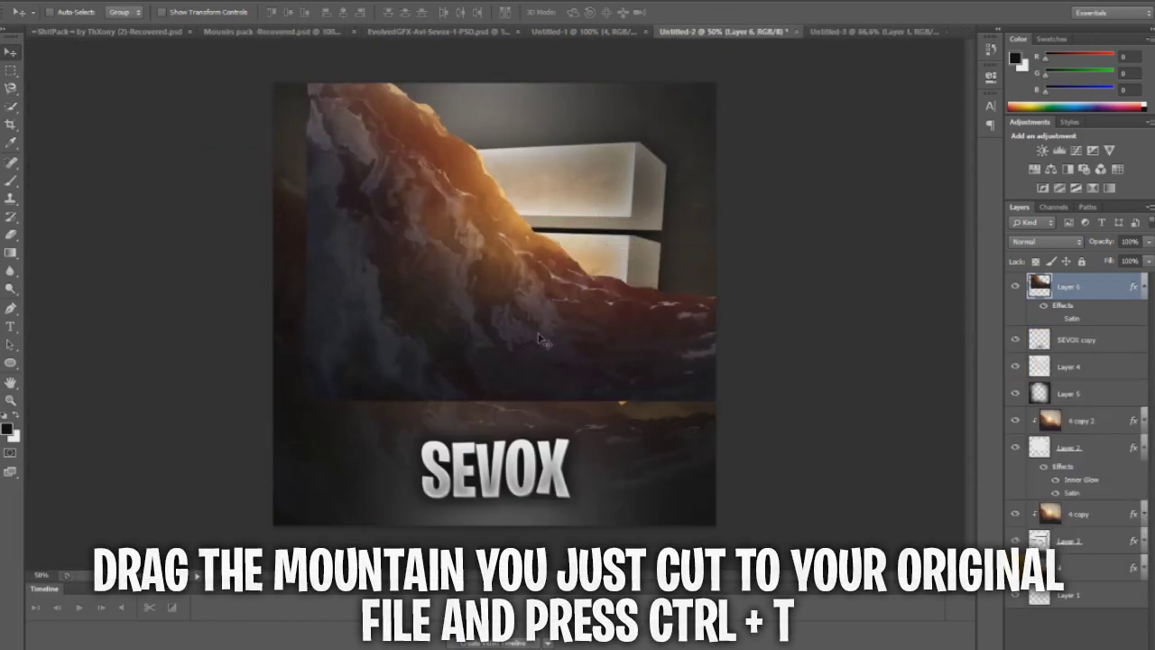
{"action": "key", "text": "ctrl+t"}
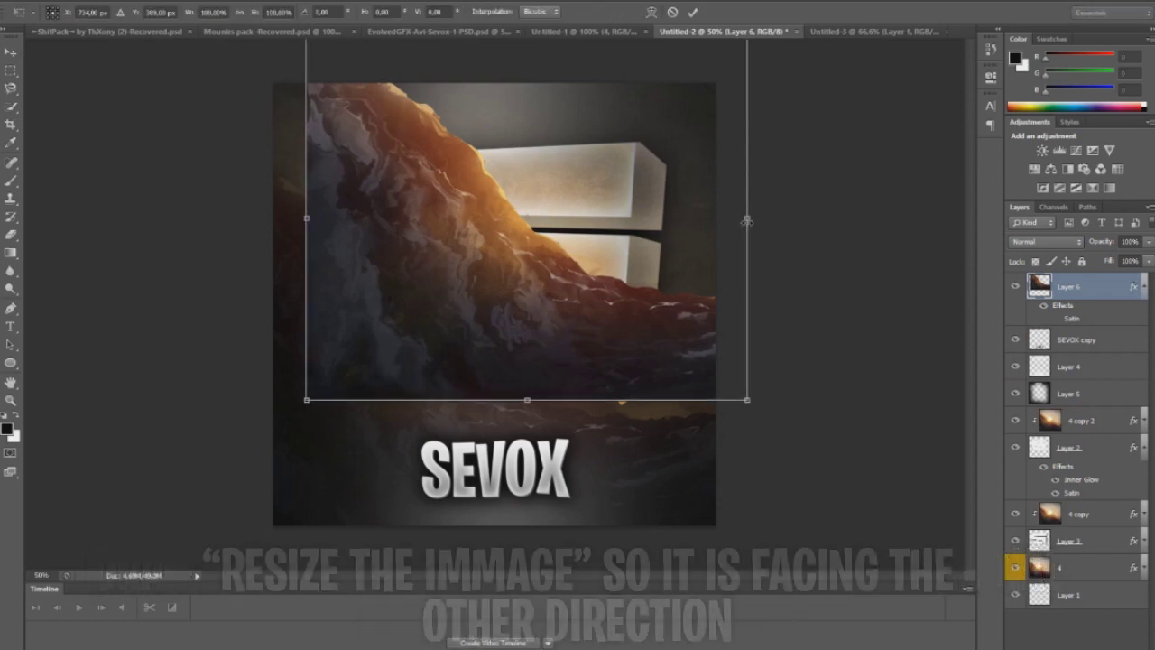
{"action": "left_click_drag", "start_coordinate": [747, 219], "coordinate": [673, 218]}
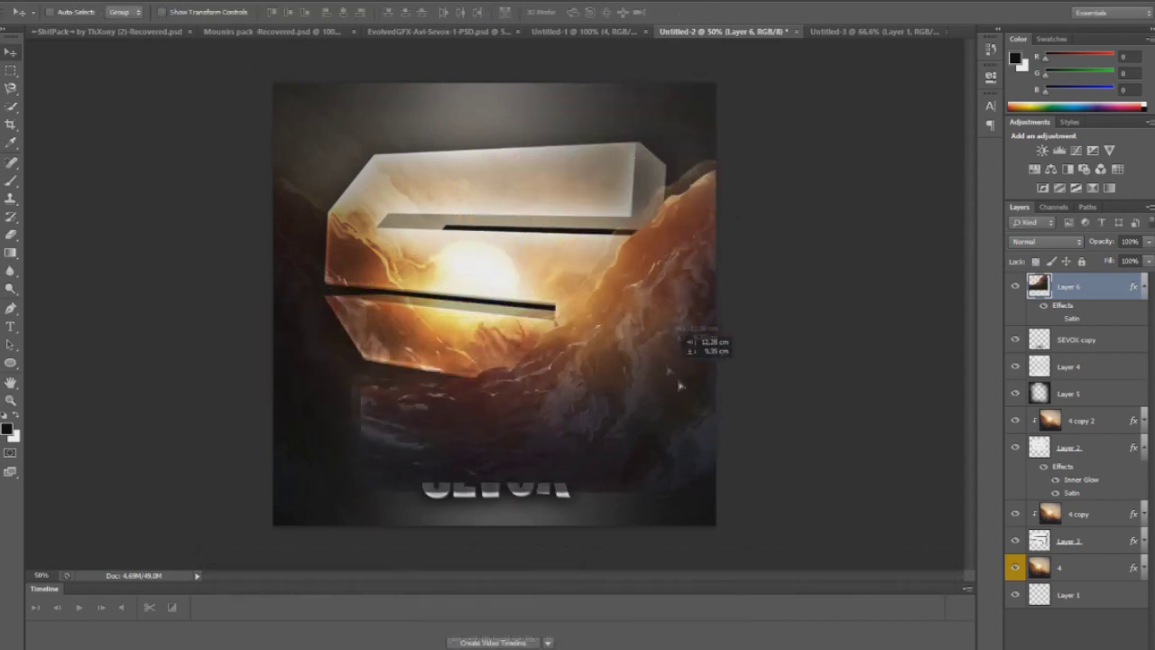
{"action": "left_click_drag", "start_coordinate": [681, 387], "coordinate": [512, 492]}
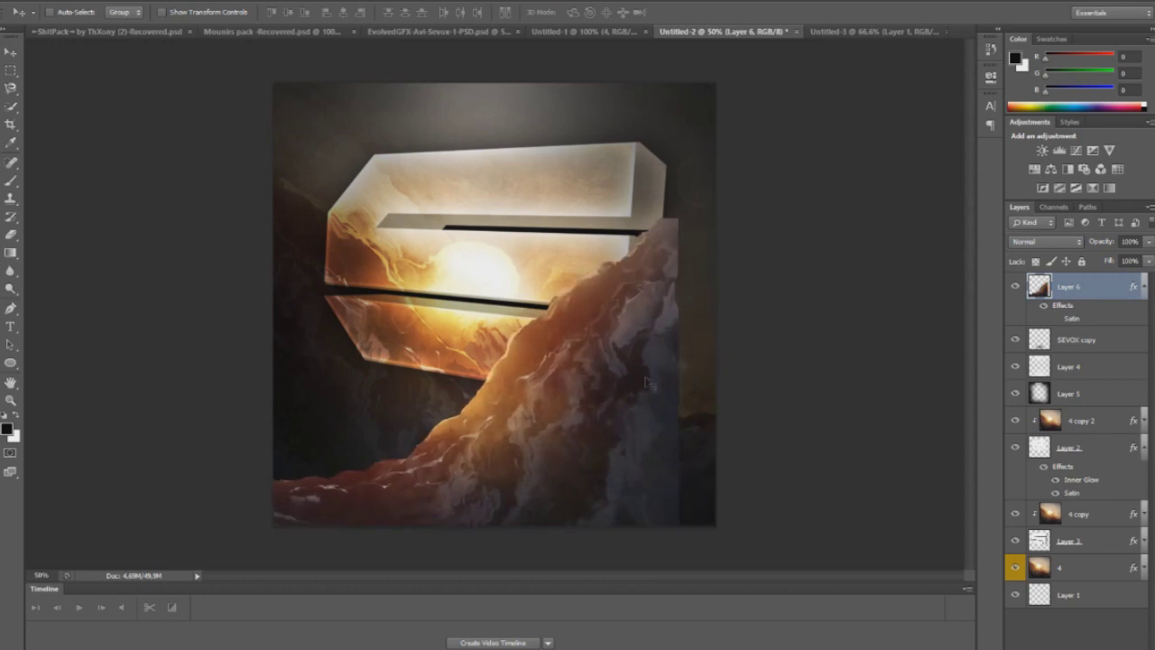
Scale the mirrored mountain up to about 146% and position it so its slope overlaps the letter's lower right edge
{"action": "key", "text": "ctrl+t"}
{"action": "left_click_drag", "start_coordinate": [676, 217], "coordinate": [916, 108]}
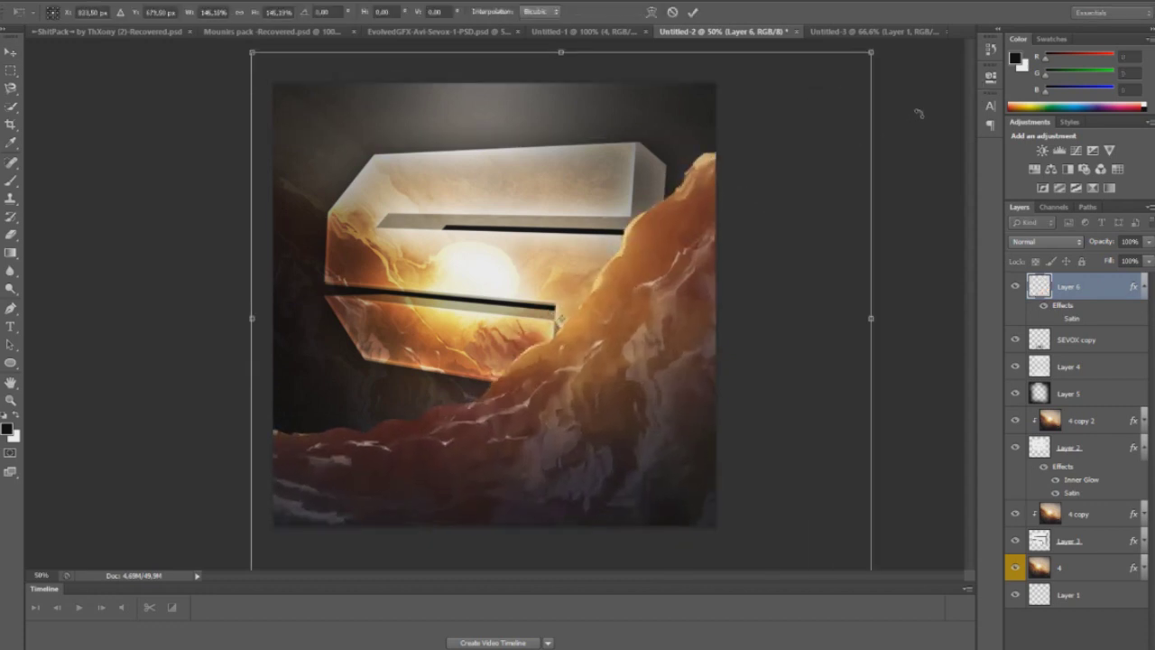
{"action": "left_click_drag", "start_coordinate": [714, 301], "coordinate": [721, 346]}
{"action": "key", "text": "Return"}
{"action": "left_click_drag", "start_coordinate": [720, 346], "coordinate": [725, 352]}
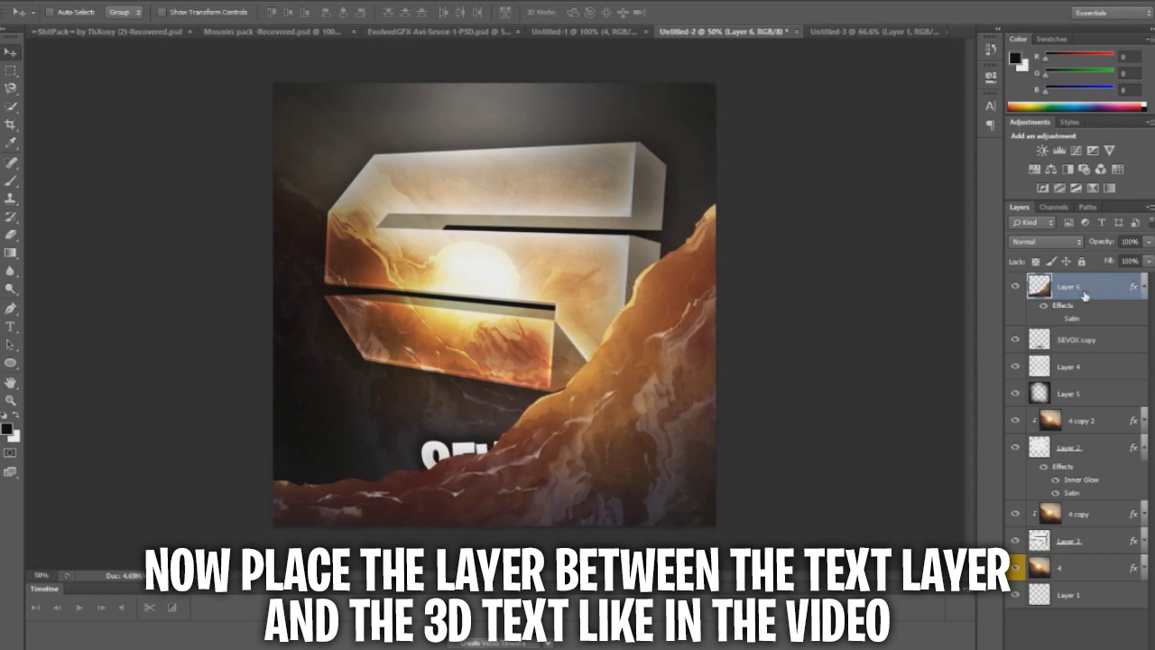
Move the mountain layer between Layer 5 and 4 copy 2, and fine-tune its position on the canvas
{"action": "left_click_drag", "start_coordinate": [1084, 296], "coordinate": [1068, 408]}
{"action": "mouse_move", "coordinate": [704, 402]}
{"action": "left_mouse_down"}
{"action": "mouse_move", "coordinate": [699, 387]}
{"action": "mouse_move", "coordinate": [694, 395]}
{"action": "left_mouse_up"}
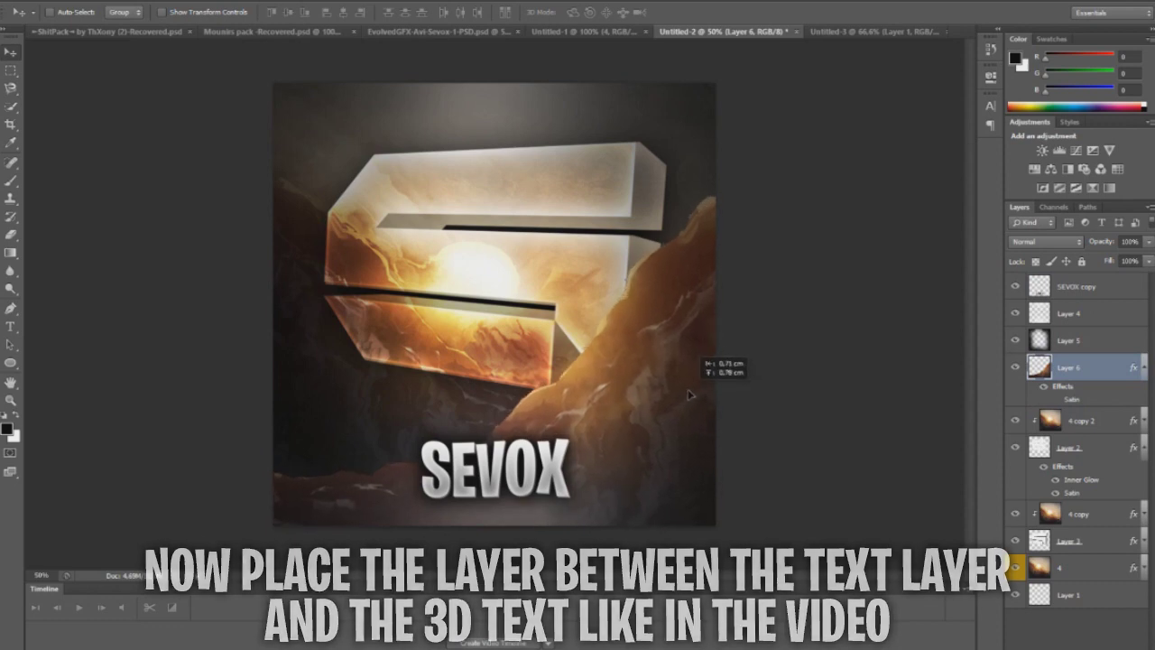
Add a Multiply drop shadow to the mountain layer with 100% opacity, minimal distance and adjusted spread and size
{"action": "double_click", "coordinate": [1107, 373]}
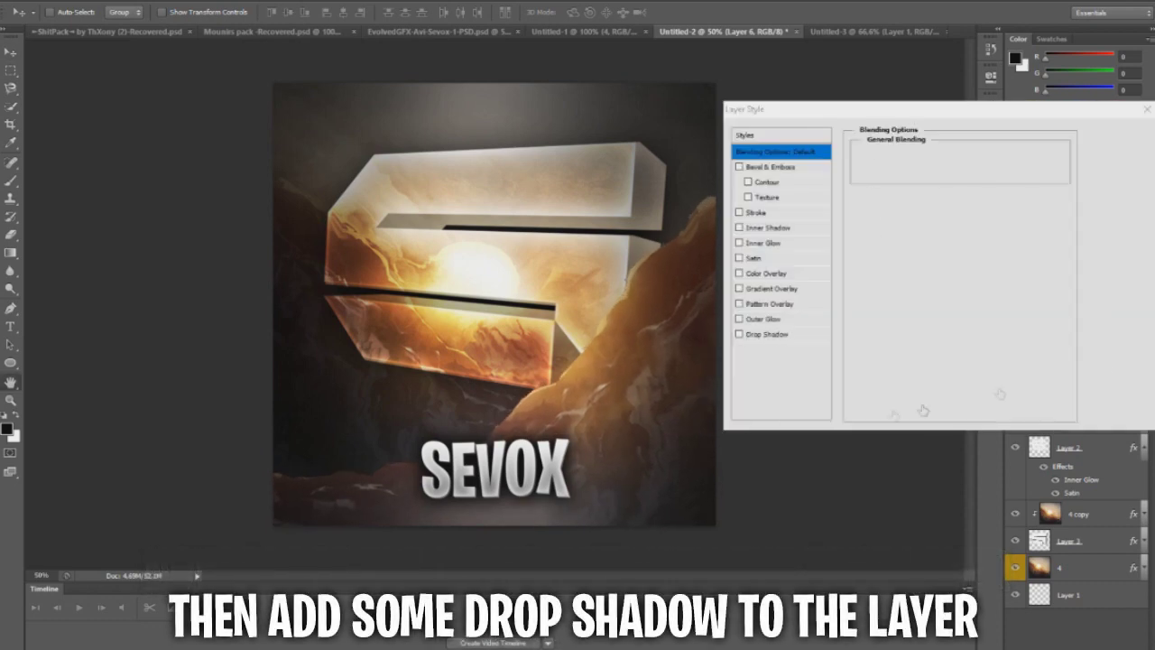
{"action": "left_click", "coordinate": [765, 334]}
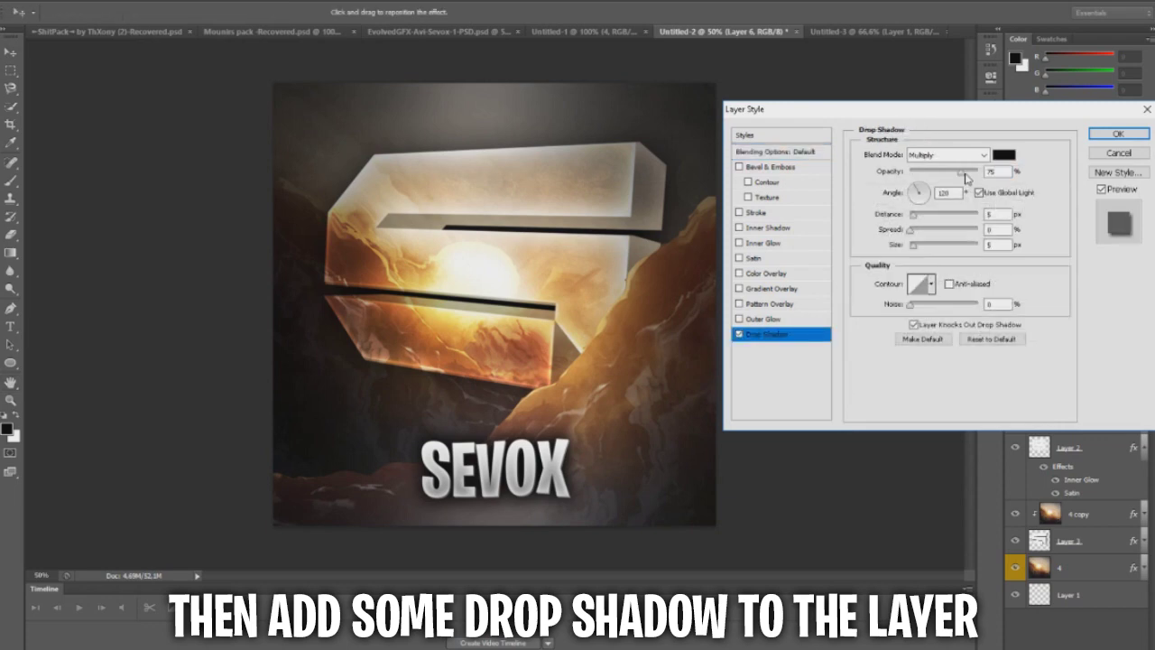
{"action": "left_click_drag", "start_coordinate": [966, 178], "coordinate": [980, 173]}
{"action": "left_click_drag", "start_coordinate": [913, 216], "coordinate": [897, 225]}
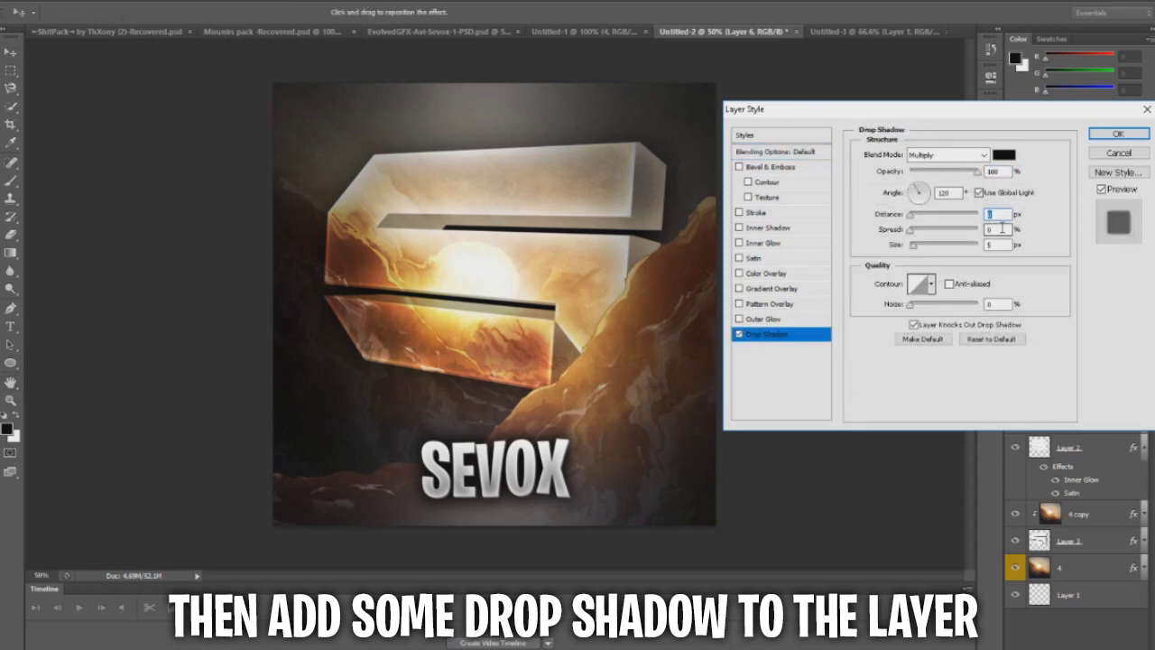
{"action": "type", "text": "6"}
{"action": "left_click_drag", "start_coordinate": [1002, 229], "coordinate": [936, 253]}
{"action": "left_click", "coordinate": [1136, 136]}
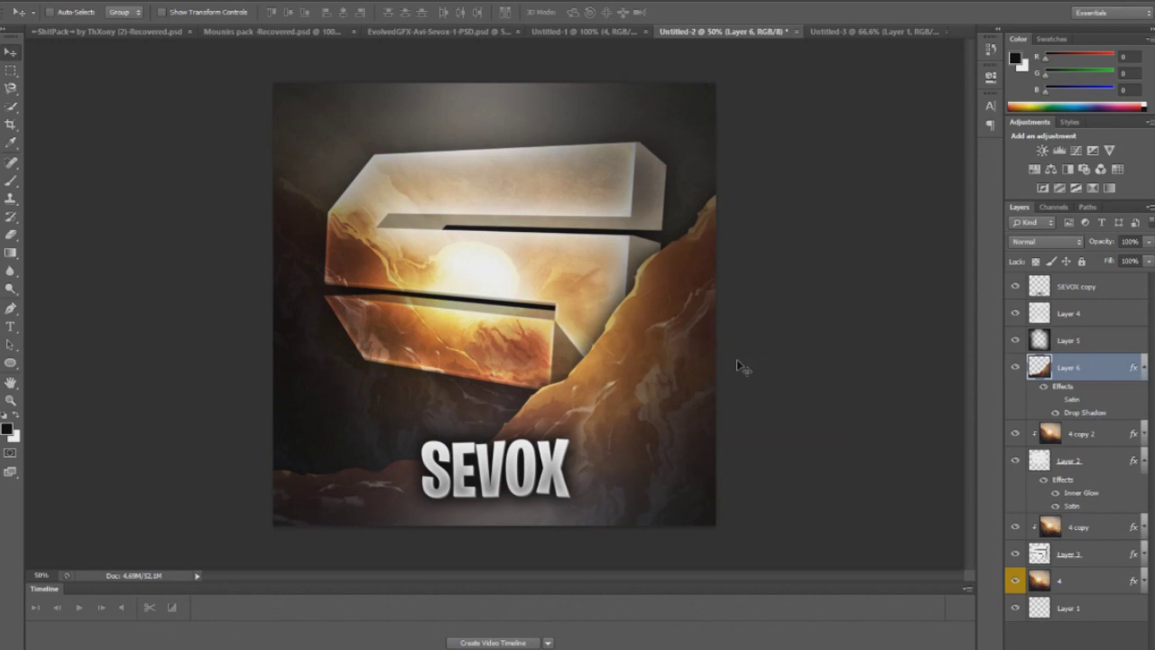
Select the letter S layers, Layer 2 and Layer 3, scale them to about 110% and recentre them behind the mountain
{"action": "left_click", "coordinate": [1102, 459]}
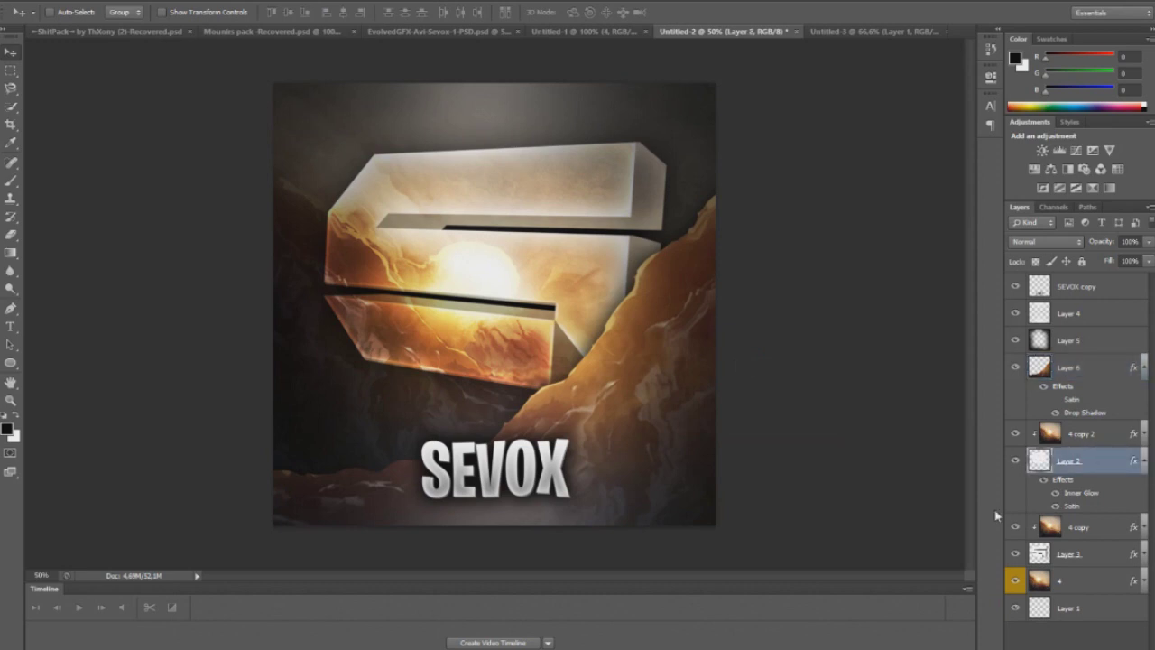
{"action": "left_click", "coordinate": [1095, 559]}
{"action": "left_click_drag", "start_coordinate": [1095, 558], "coordinate": [1083, 521]}
{"action": "left_click", "coordinate": [1093, 464], "text": "ctrl"}
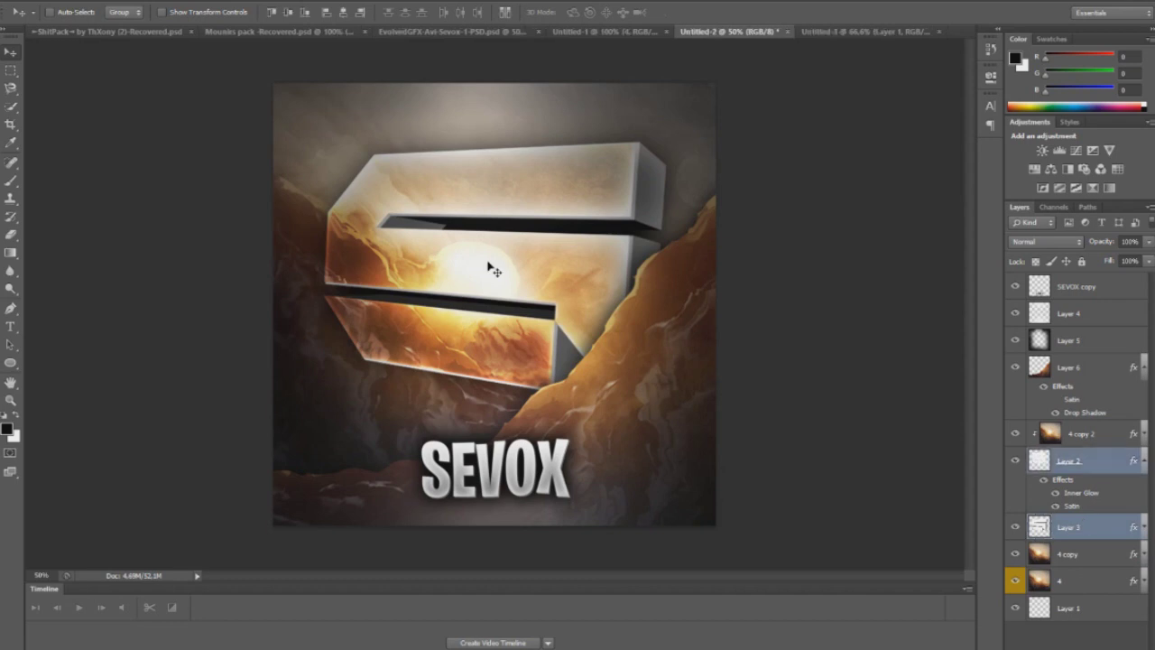
{"action": "left_click_drag", "start_coordinate": [494, 270], "coordinate": [448, 242]}
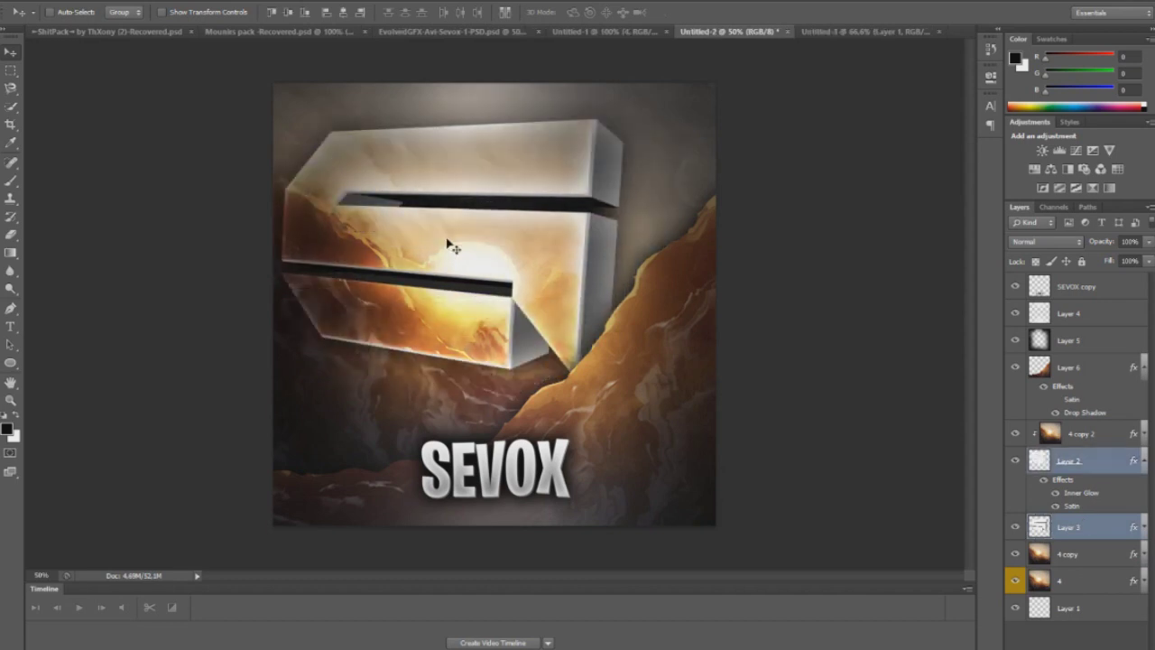
{"action": "key", "text": "ctrl+t"}
{"action": "left_click_drag", "start_coordinate": [624, 382], "coordinate": [670, 402]}
{"action": "key", "text": "Return"}
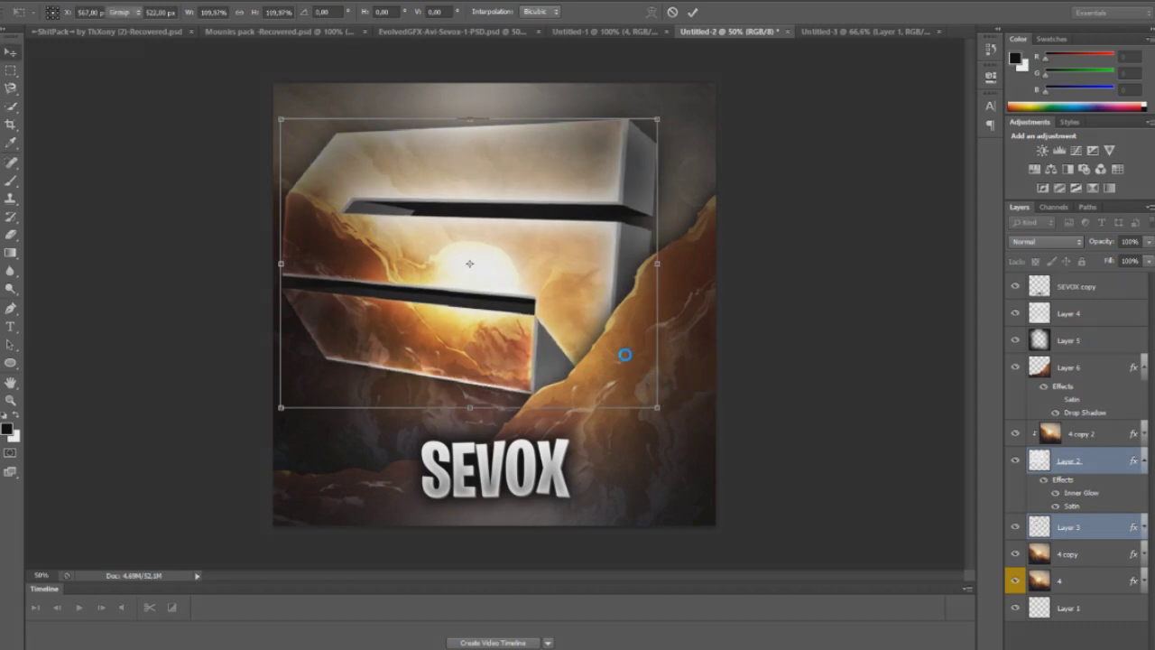
{"action": "left_click_drag", "start_coordinate": [592, 316], "coordinate": [612, 332]}
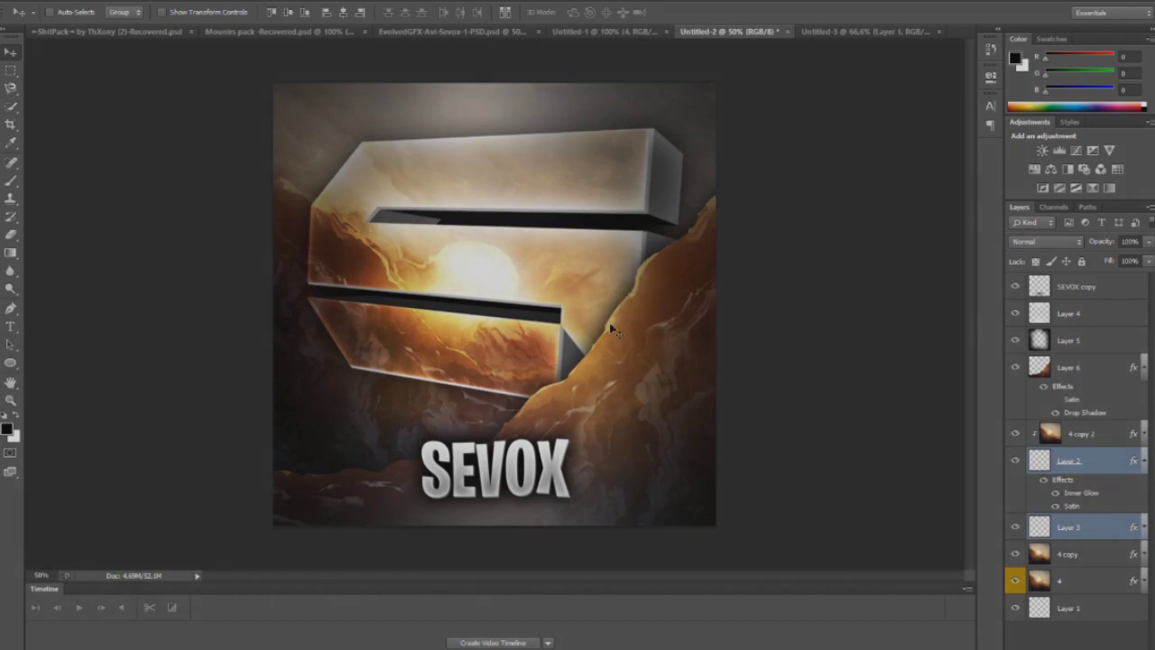
Move the 4 copy layer above Layer 3 and clip it to that layer with a clipping mask
{"action": "left_click", "coordinate": [1071, 531]}
{"action": "left_click_drag", "start_coordinate": [1072, 556], "coordinate": [1067, 515]}
{"action": "right_click", "coordinate": [1068, 522]}
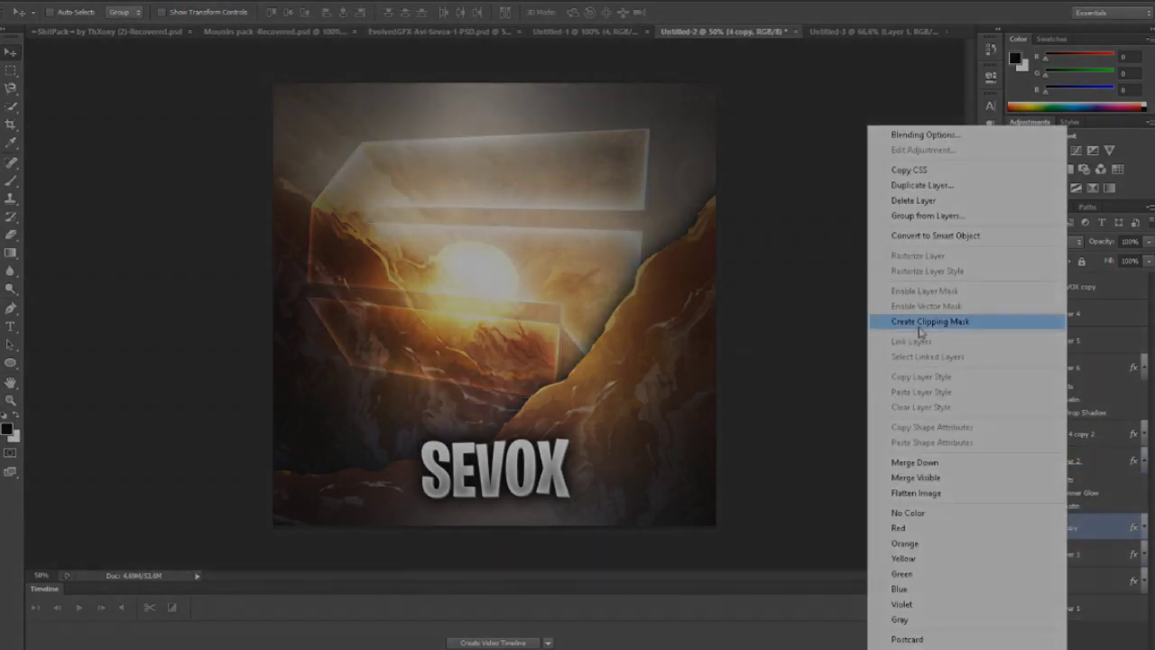
{"action": "left_click", "coordinate": [920, 323]}
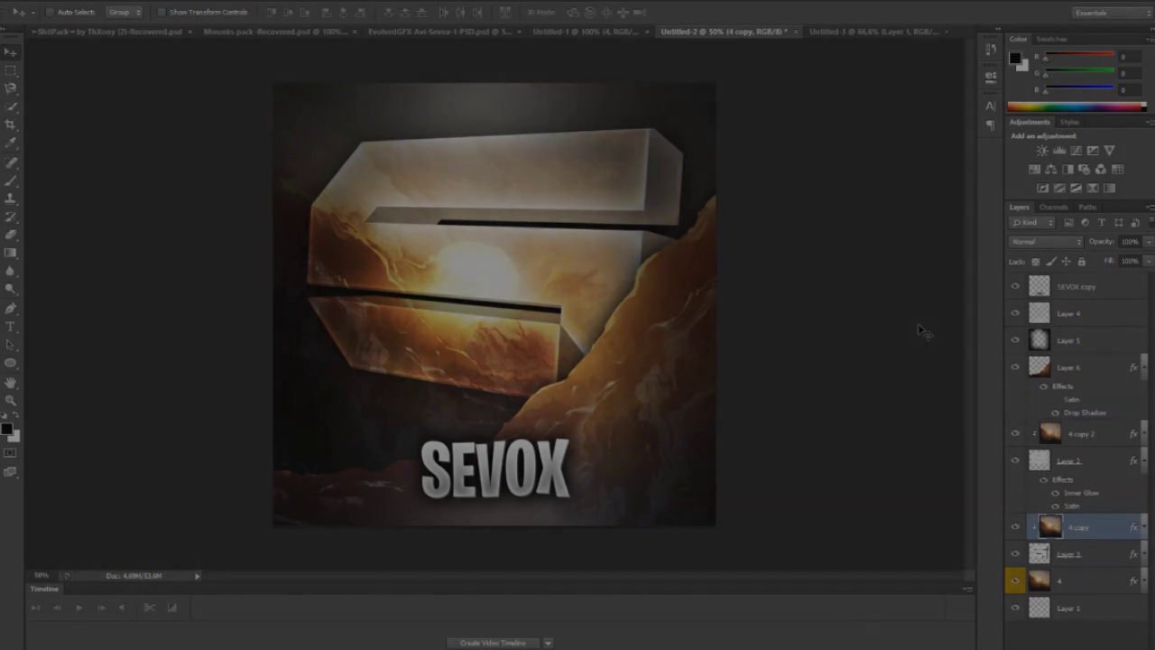
Move the SEVOX lettering slightly upward, closer to the letter S
{"action": "left_click", "coordinate": [1079, 286]}
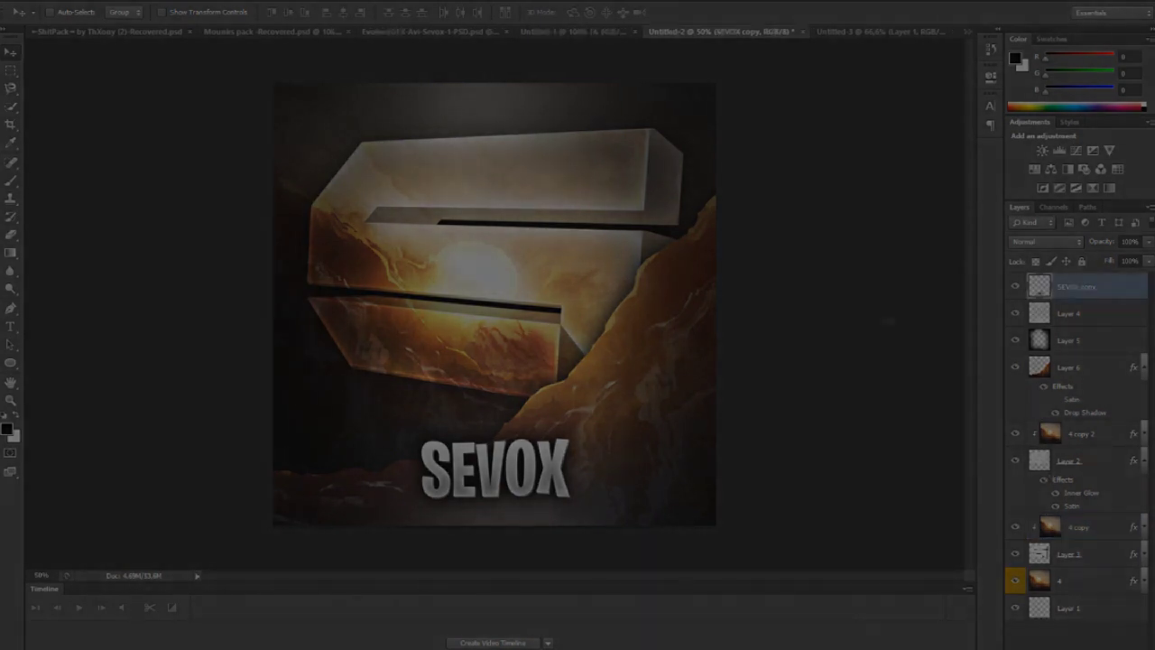
{"action": "left_click_drag", "start_coordinate": [456, 487], "coordinate": [456, 477]}
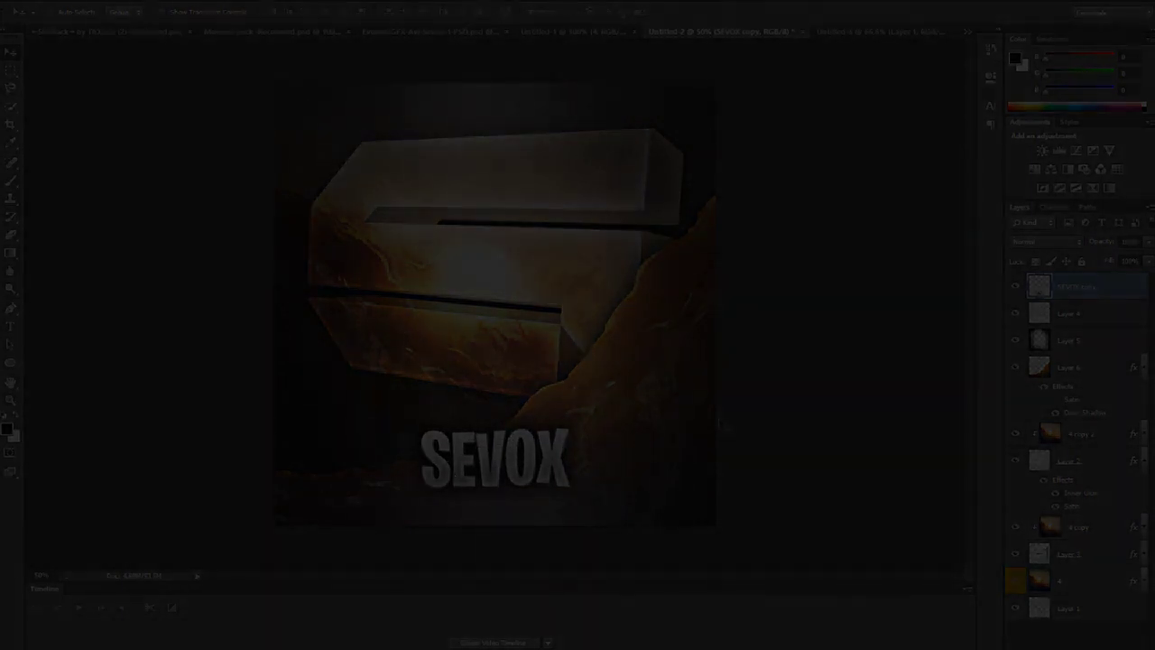